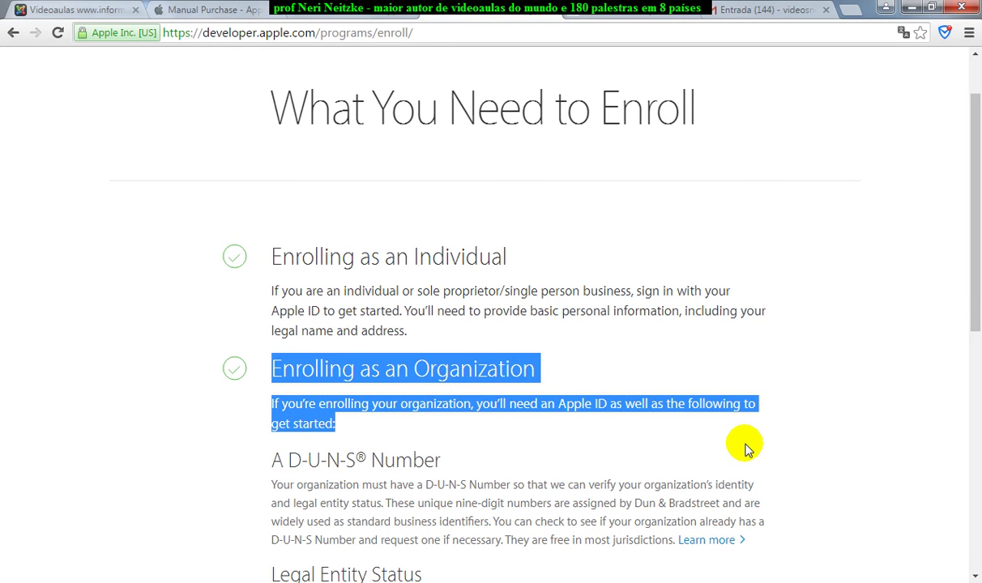
- Start Your Enrollment from the Apple Developer page to reach the Developer sign-in page
{"action": "scroll", "coordinate": [747, 450], "scroll_direction": "down", "scroll_amount": 1}
{"action": "scroll", "coordinate": [646, 398], "scroll_direction": "down", "scroll_amount": 4}
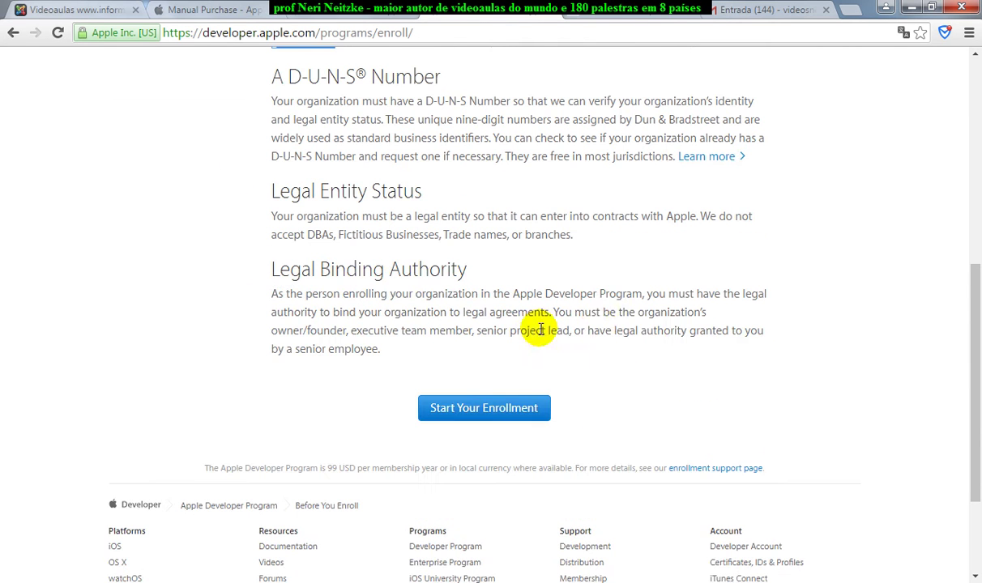
{"action": "left_click", "coordinate": [499, 409]}
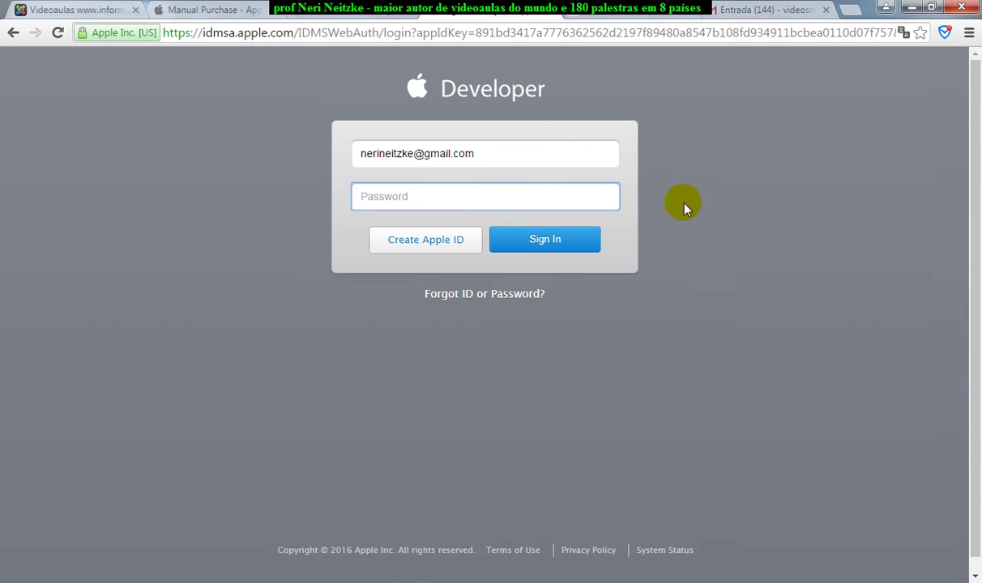
- Choose to create a new Apple ID and enter its e-mail address and matching passwords
{"action": "left_click", "coordinate": [444, 242]}
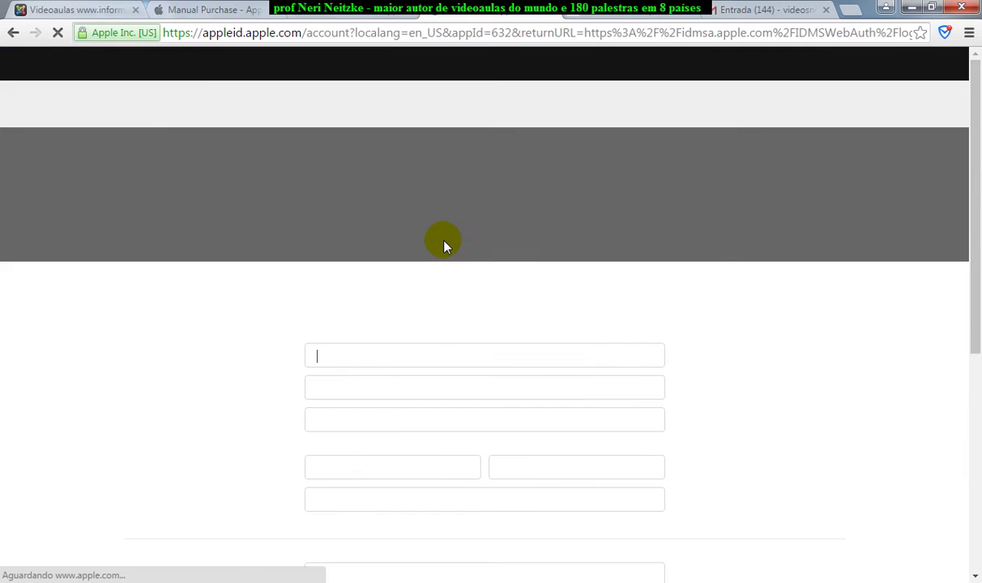
{"action": "scroll", "coordinate": [749, 356], "scroll_direction": "down", "scroll_amount": 2}
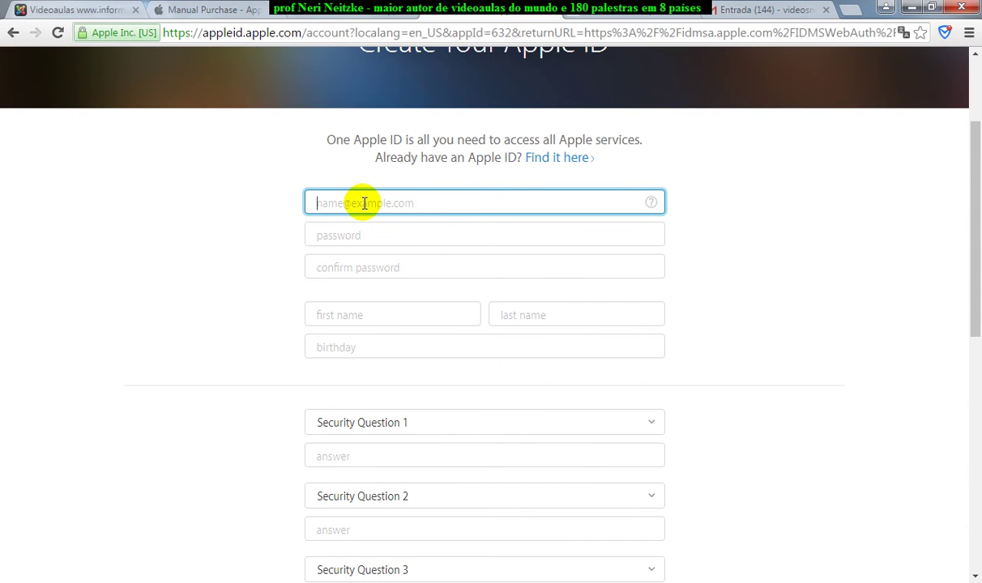
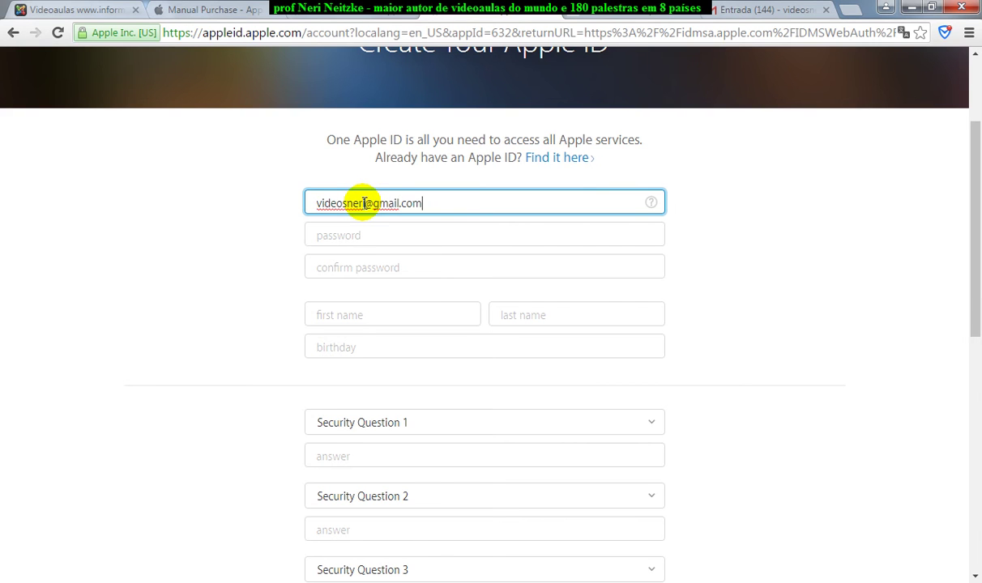
{"action": "key", "text": "Tab"}
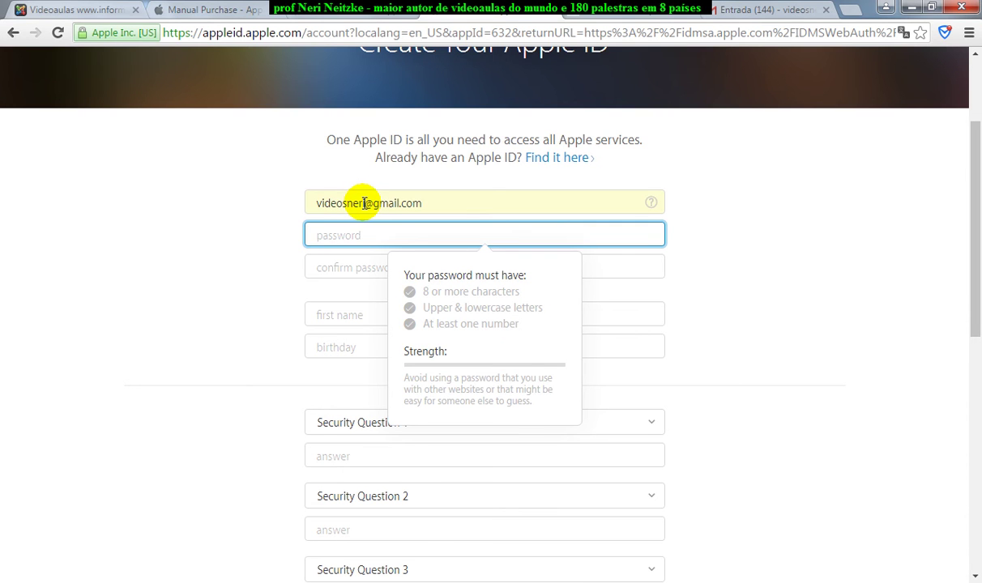
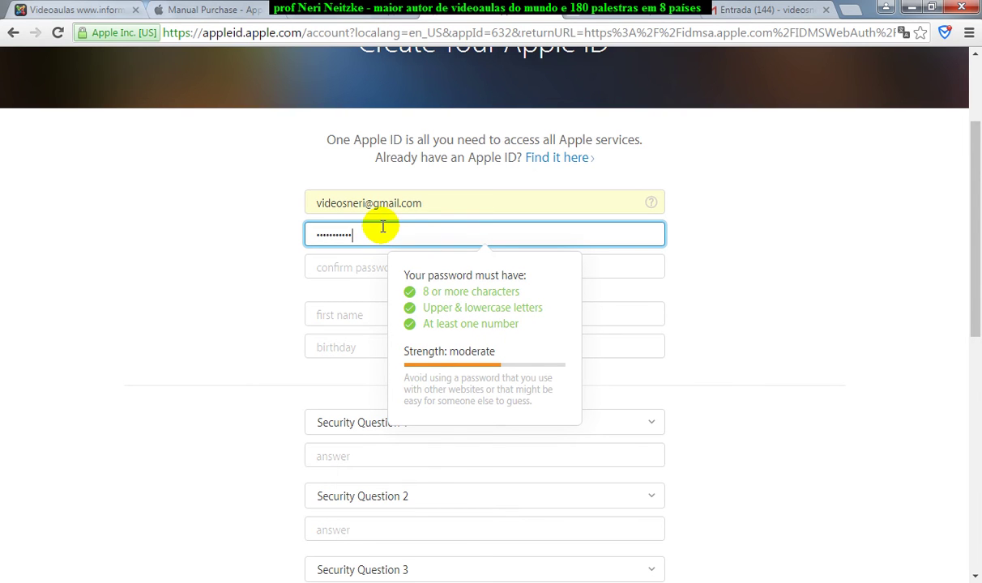
{"action": "left_click", "coordinate": [367, 263]}
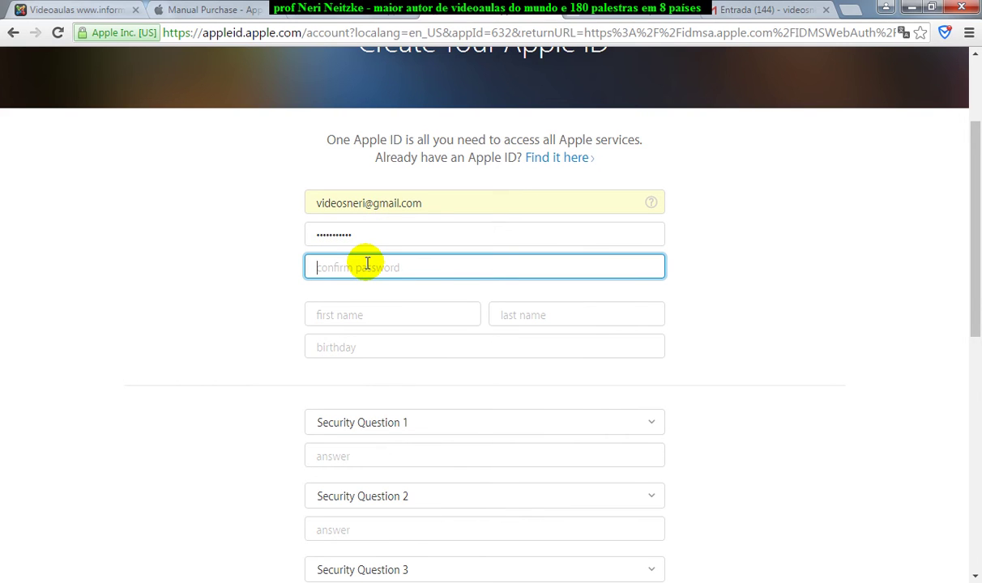
{"action": "type", "text": "•••••••••••"}
- Fill in the first name, last name and birth date on the Apple ID form
{"action": "key", "text": "Tab"}
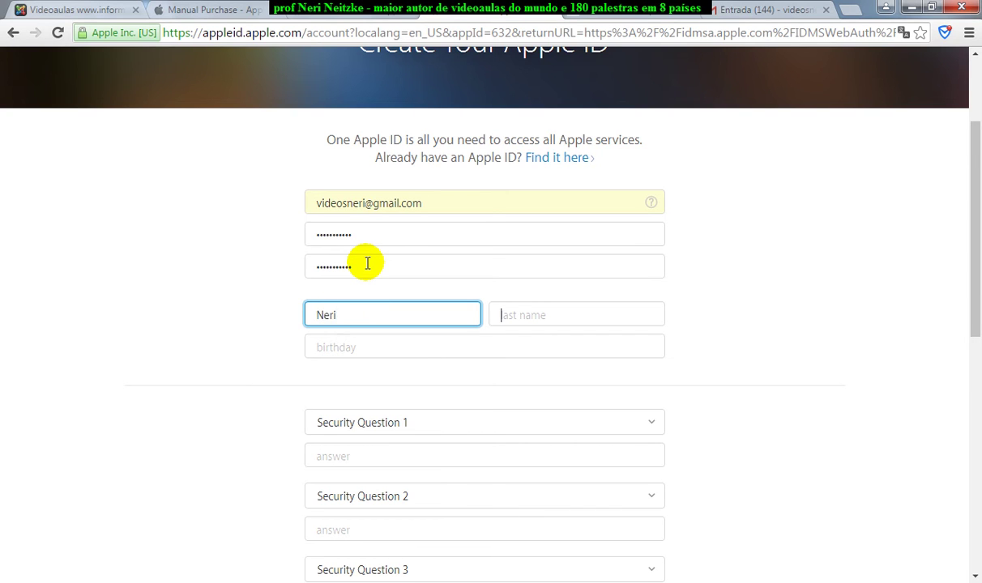
{"action": "key", "text": "Tab"}
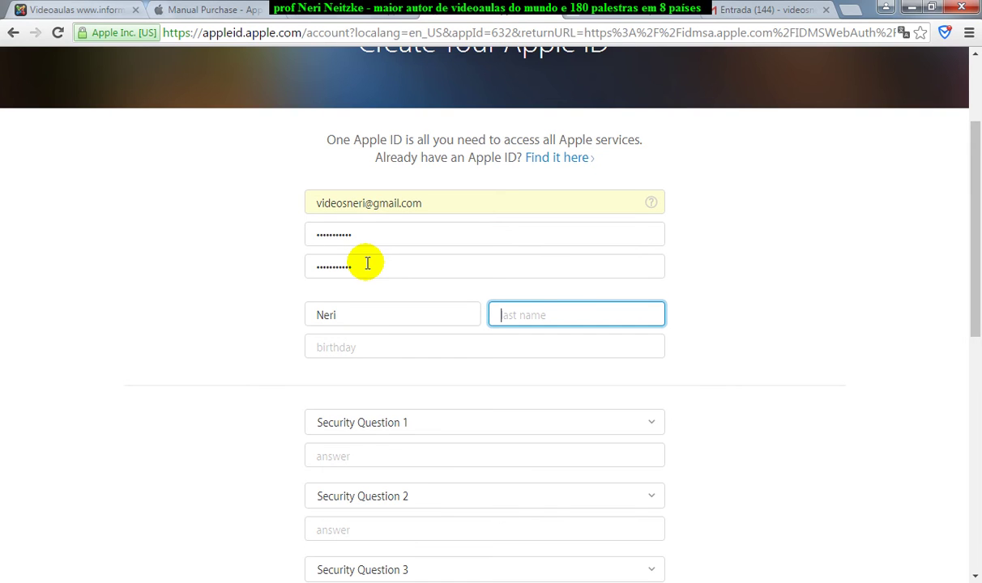
{"action": "key", "text": "Tab"}
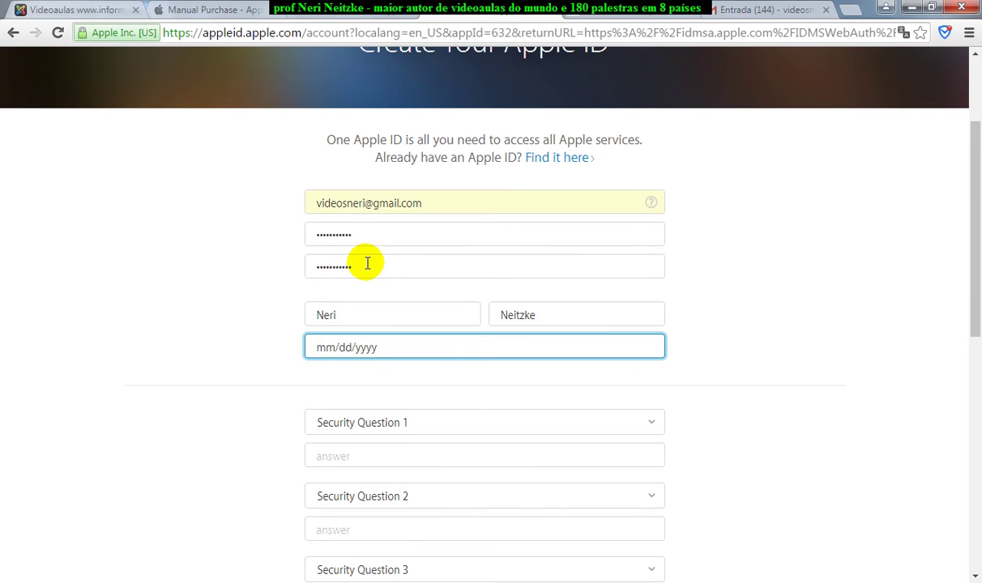
{"action": "key", "text": "Tab"}
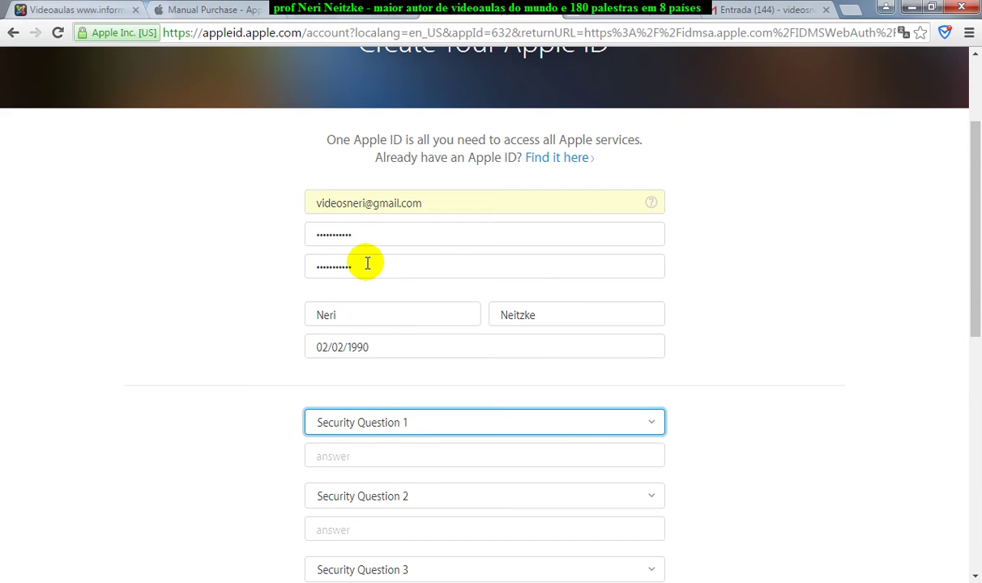
{"action": "scroll", "coordinate": [970, 208], "scroll_direction": "down", "scroll_amount": 1}
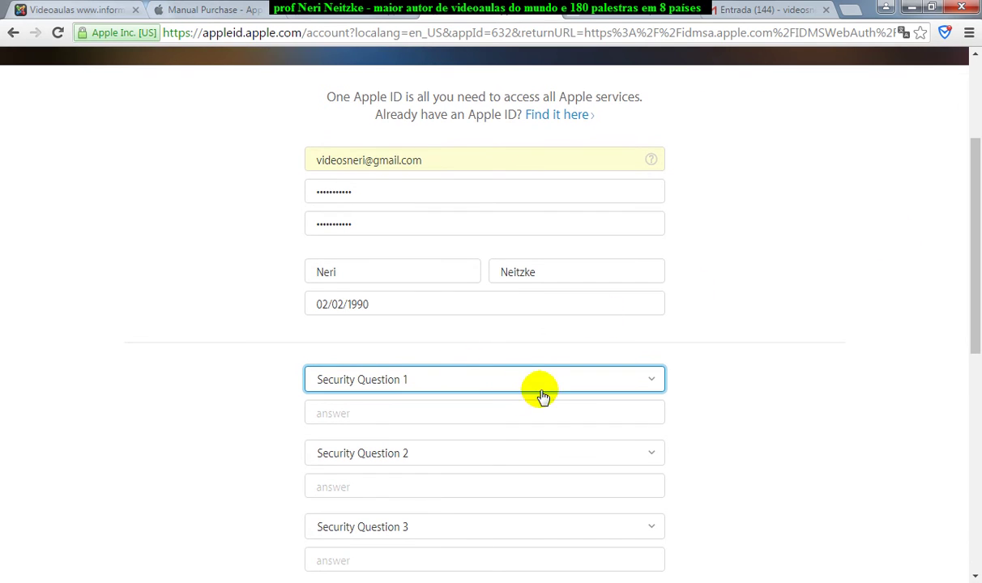
- Pick 'What is your dream job?' as the first security question and enter its answer
{"action": "left_click", "coordinate": [518, 377]}
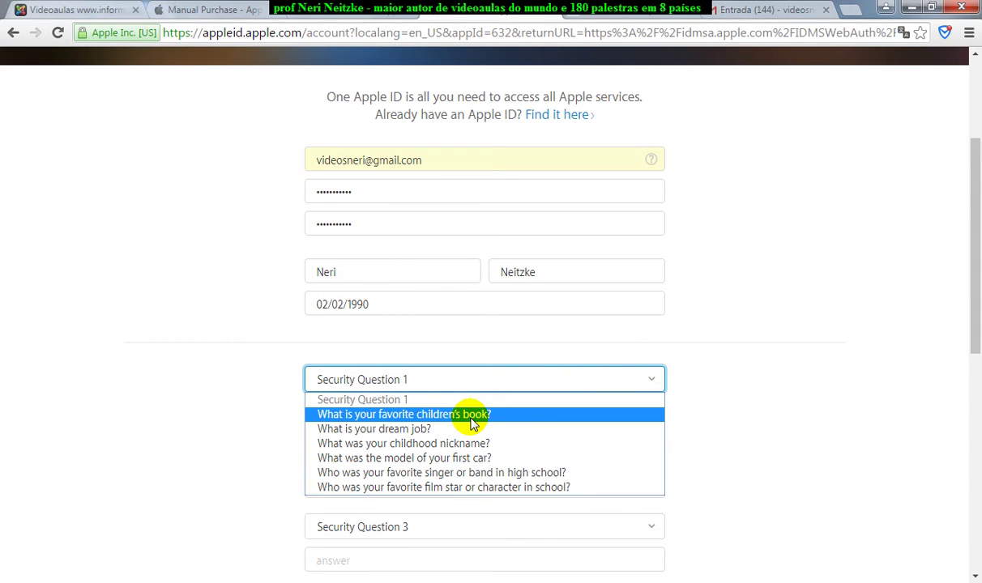
{"action": "left_click", "coordinate": [432, 435]}
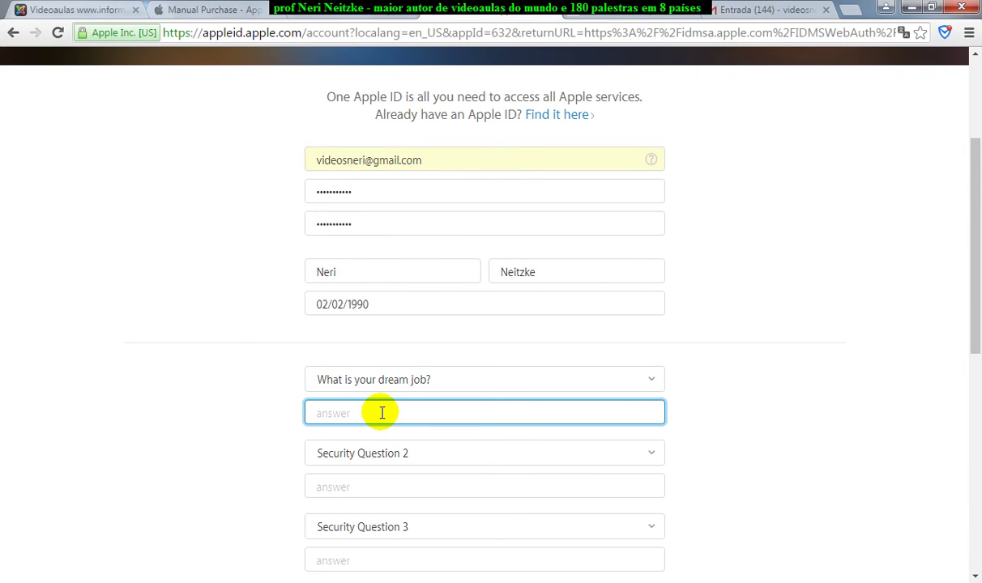
{"action": "key", "text": "ctrl+a"}
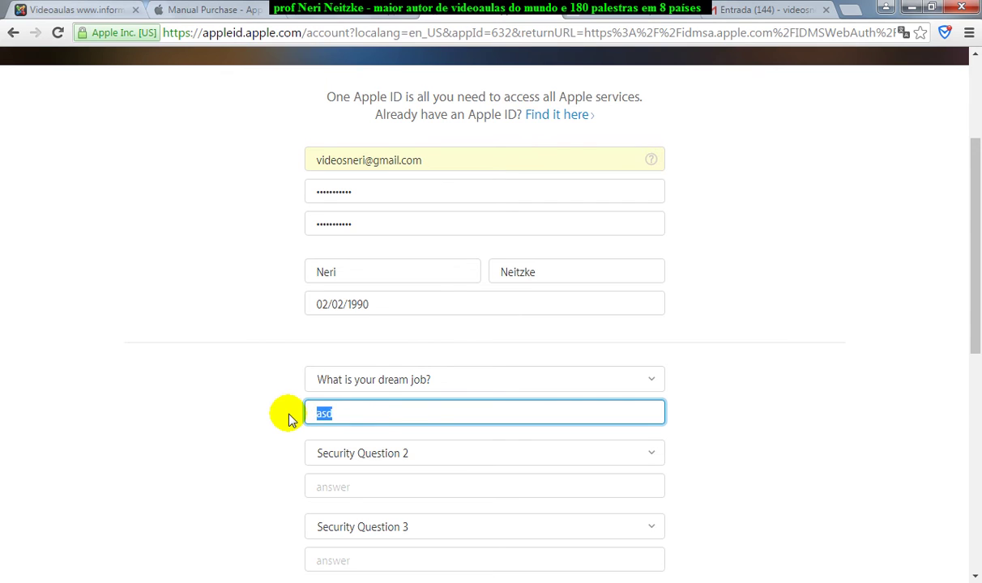
- Set the first-boss and favorite-sports-team questions as questions two and three, with answers
{"action": "left_click", "coordinate": [408, 454]}
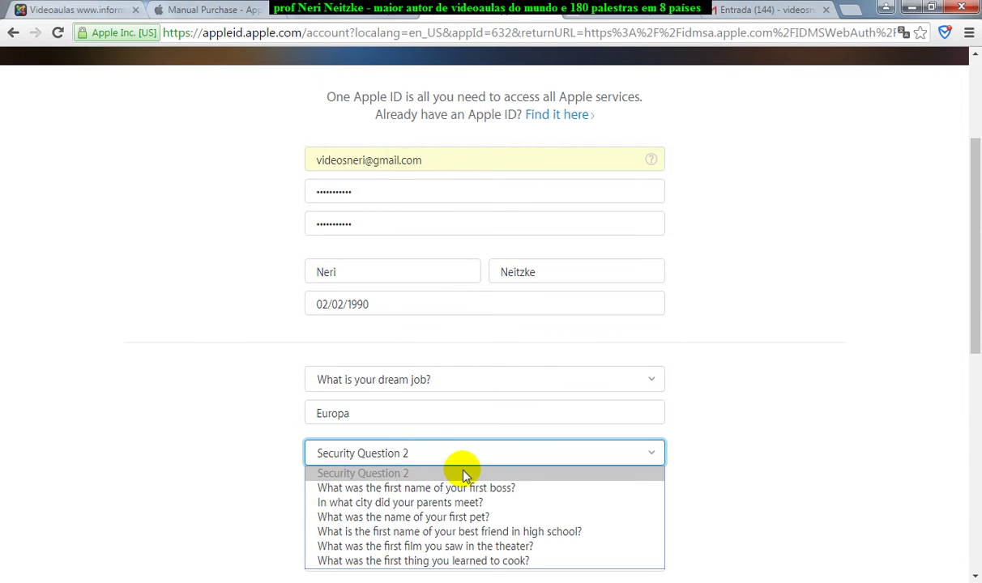
{"action": "left_click", "coordinate": [498, 489]}
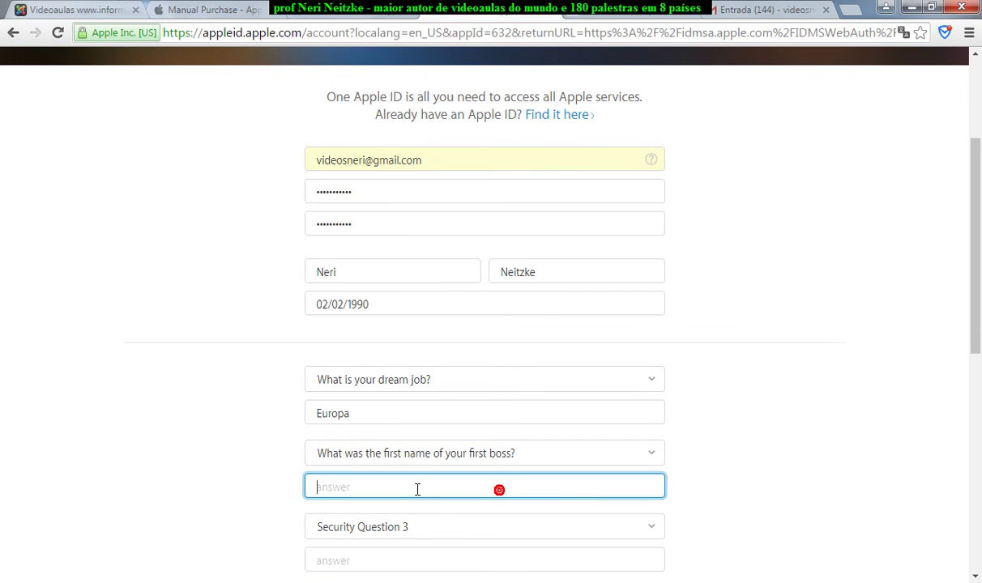
{"action": "scroll", "coordinate": [478, 495], "scroll_direction": "down", "scroll_amount": 2}
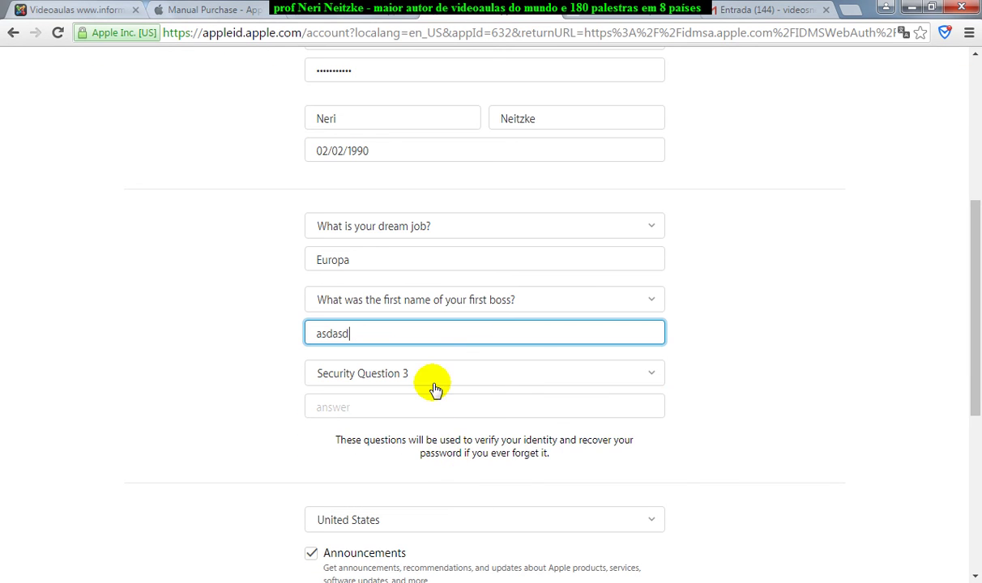
{"action": "left_click", "coordinate": [435, 380]}
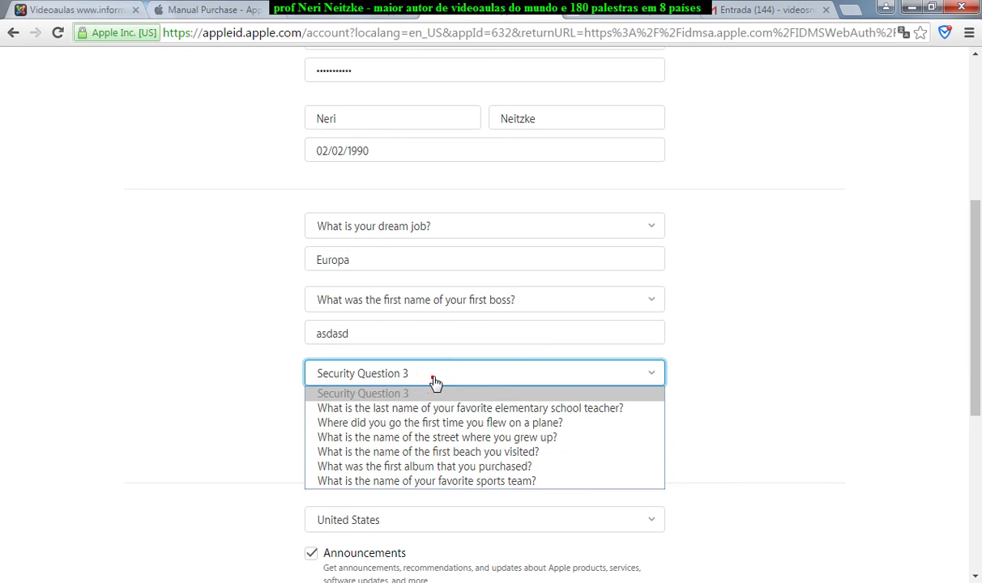
{"action": "left_click", "coordinate": [457, 486]}
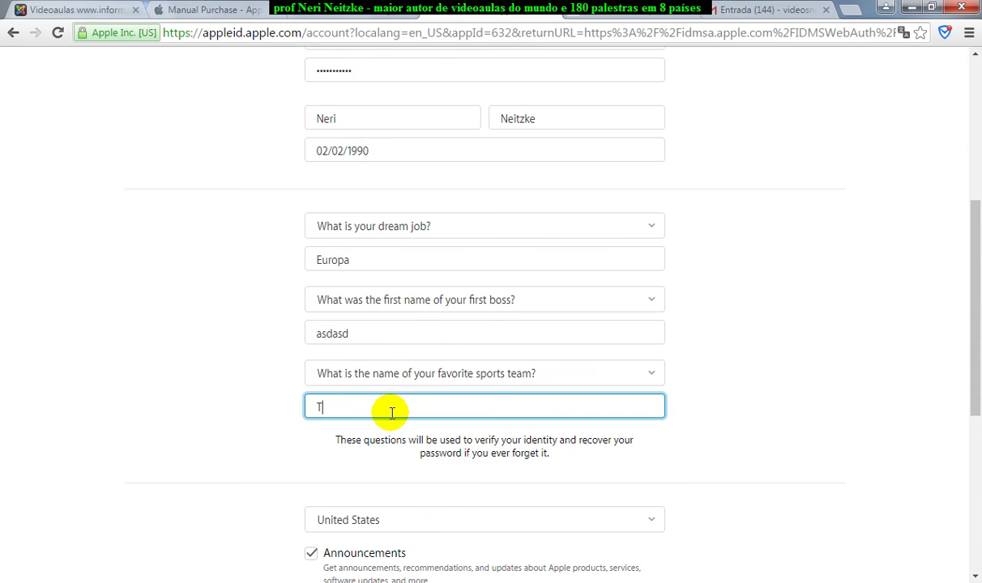
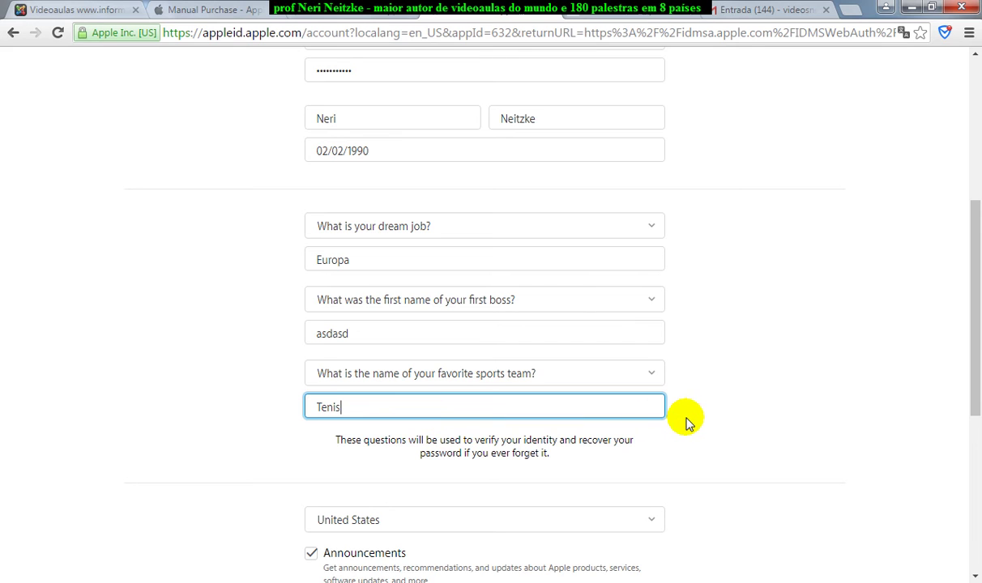
- Choose Brazil as the country and let the browser save the password
{"action": "scroll", "coordinate": [685, 423], "scroll_direction": "down", "scroll_amount": 3}
{"action": "left_click", "coordinate": [427, 292]}
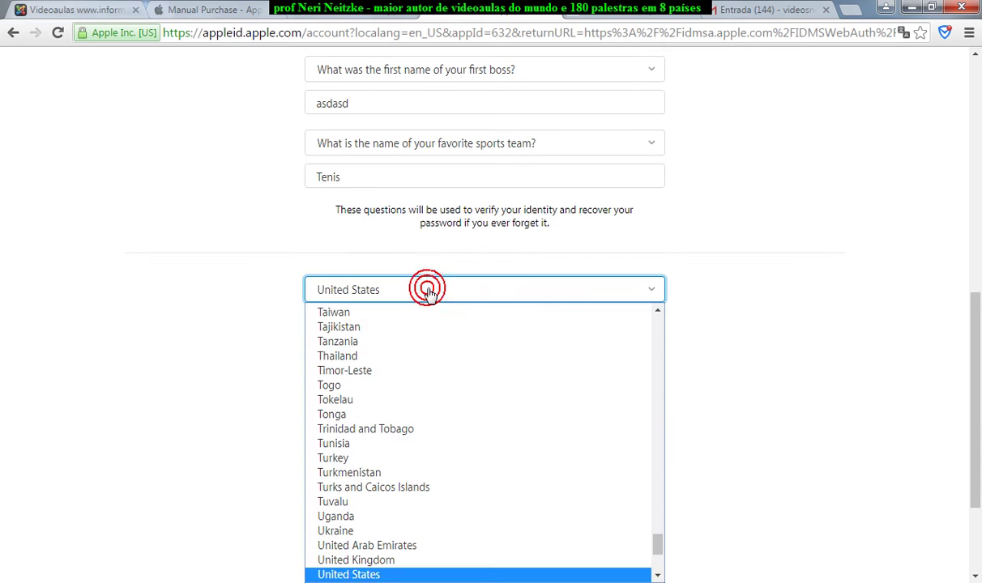
{"action": "key", "text": "b"}
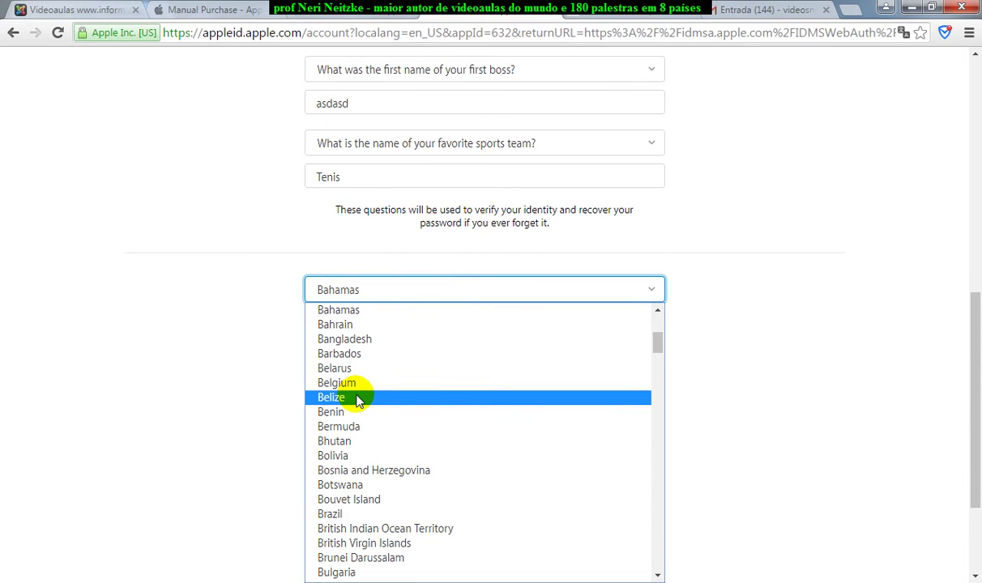
{"action": "left_click", "coordinate": [328, 515]}
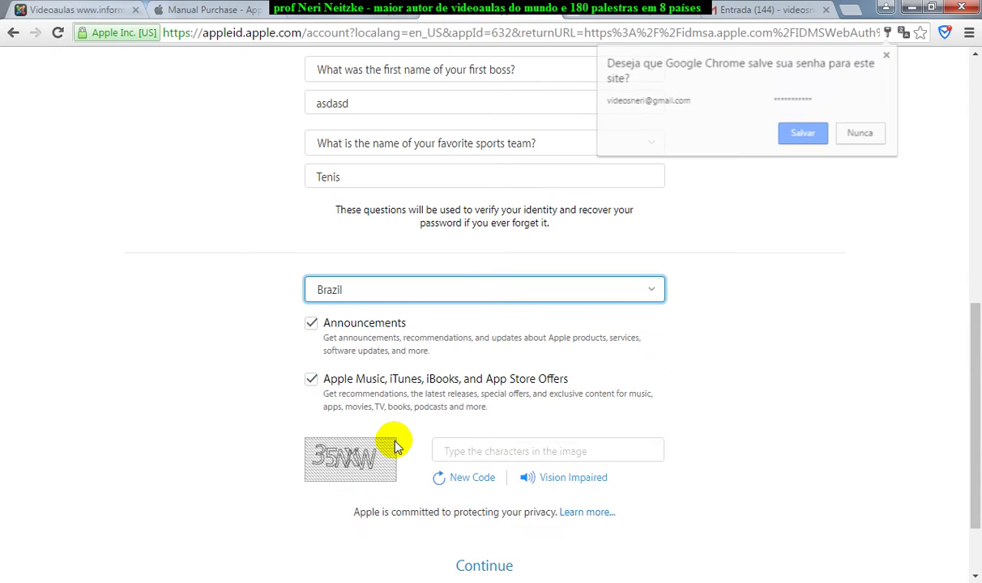
{"action": "left_click", "coordinate": [814, 138]}
- Opt out of both Apple newsletters and enter the captcha characters
{"action": "left_click", "coordinate": [311, 323]}
{"action": "left_click", "coordinate": [311, 379]}
{"action": "left_click", "coordinate": [478, 451]}
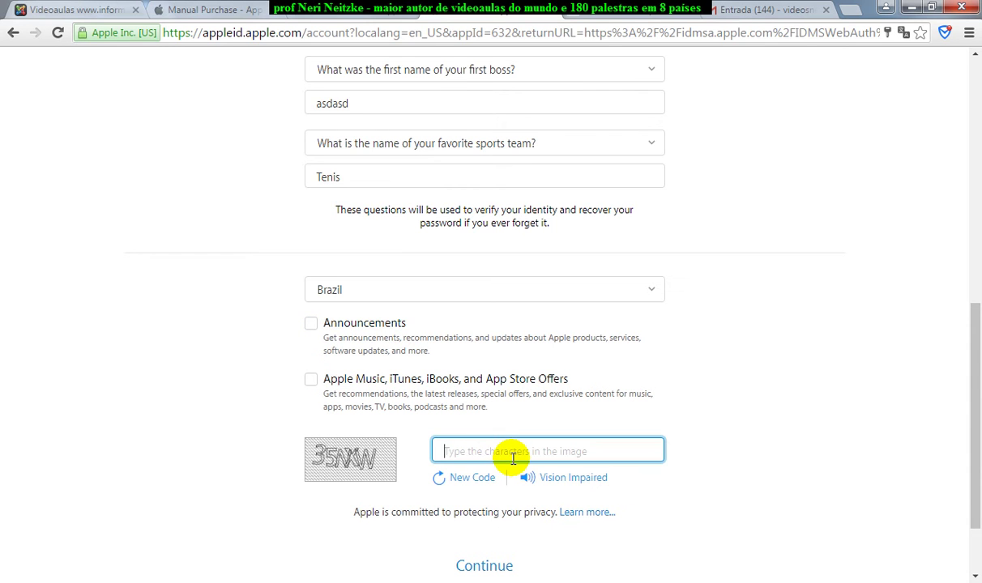
{"action": "type", "text": "3"}
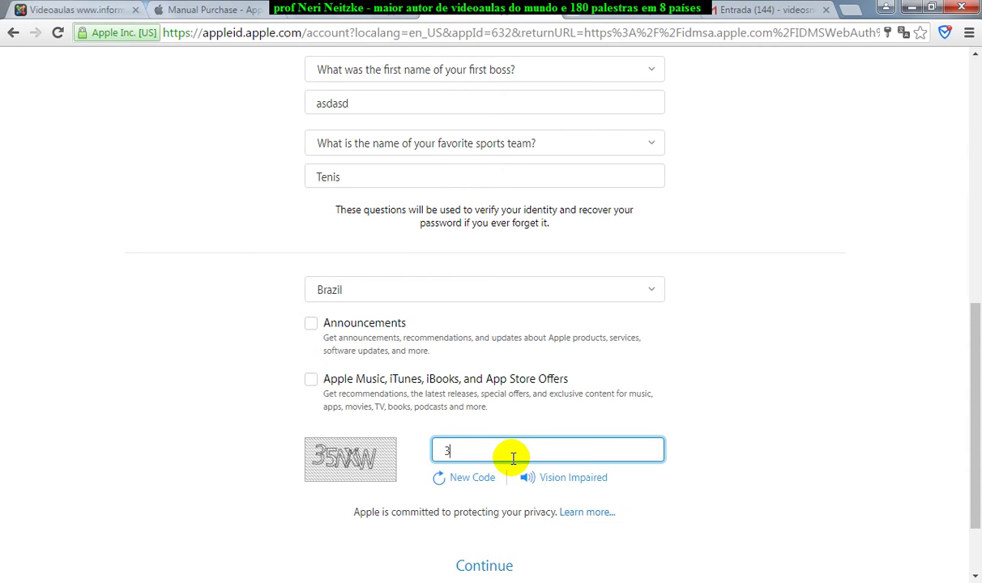
{"action": "type", "text": "5NXW"}
{"action": "scroll", "coordinate": [756, 487], "scroll_direction": "down", "scroll_amount": 2}
- Submit the form, clear the rejected e-mail address, and note where the verification code went
{"action": "left_click", "coordinate": [495, 469]}
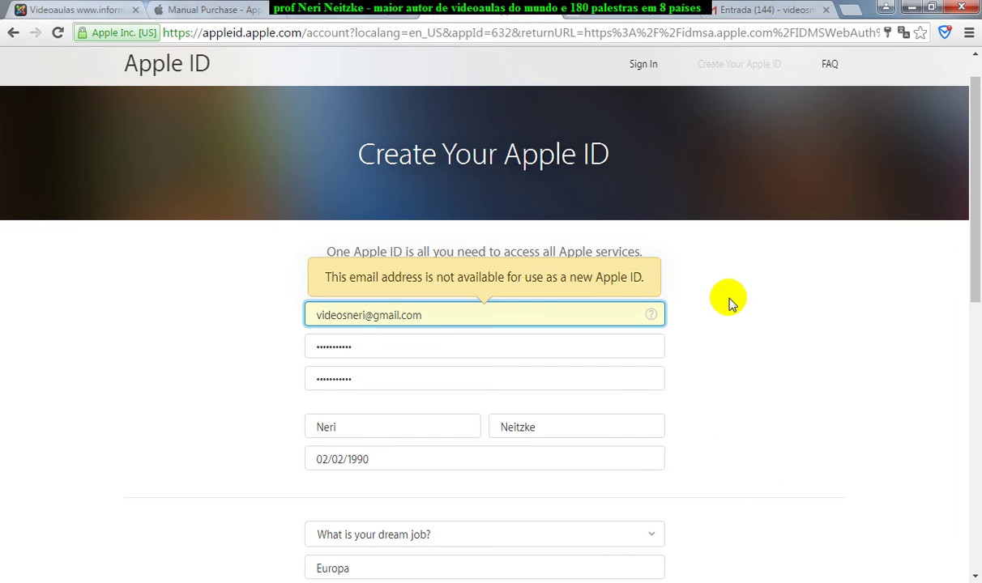
{"action": "scroll", "coordinate": [753, 344], "scroll_direction": "down", "scroll_amount": 3}
{"action": "scroll", "coordinate": [751, 350], "scroll_direction": "up", "scroll_amount": 3}
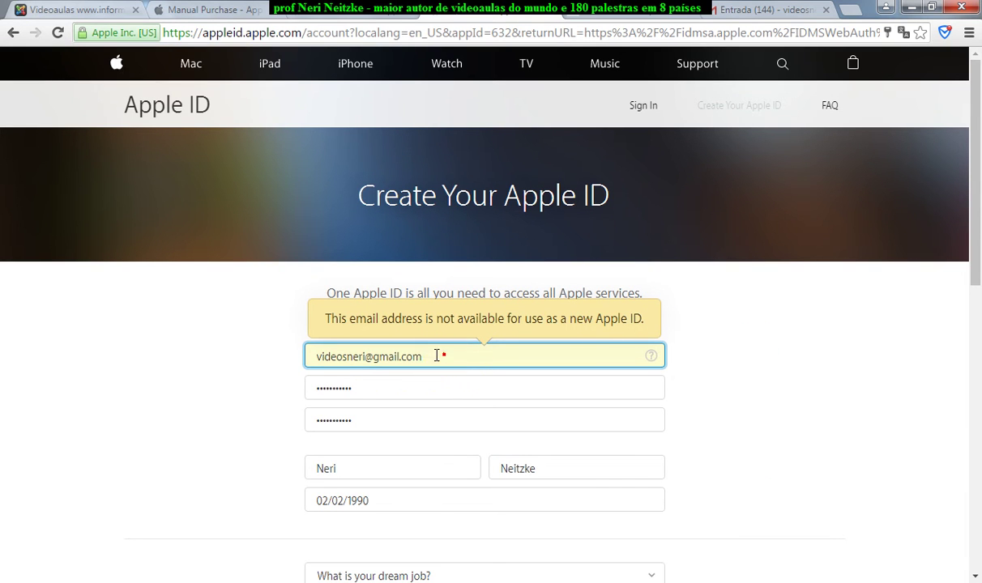
{"action": "left_click_drag", "start_coordinate": [442, 357], "coordinate": [307, 358]}
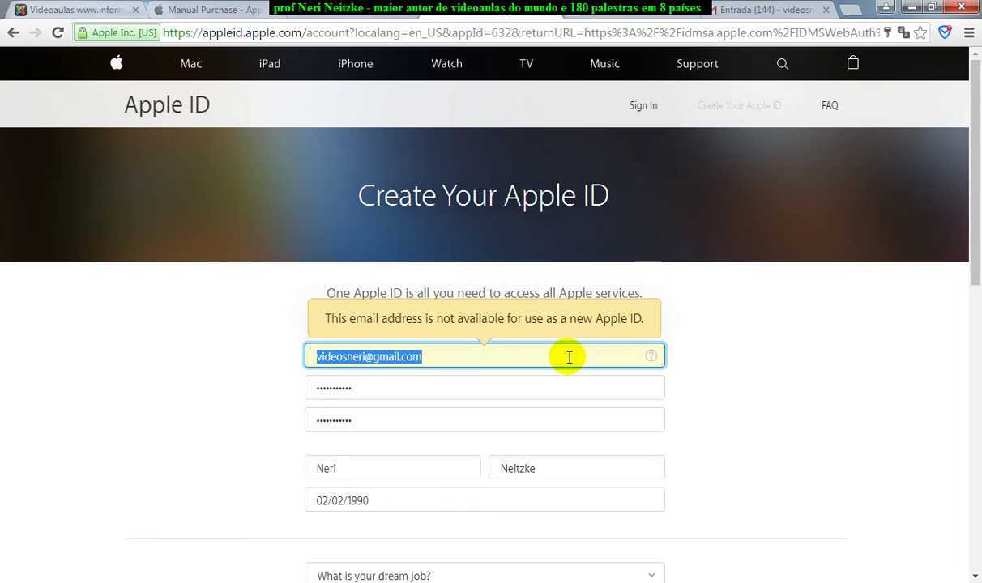
{"action": "key", "text": "BackSpace"}
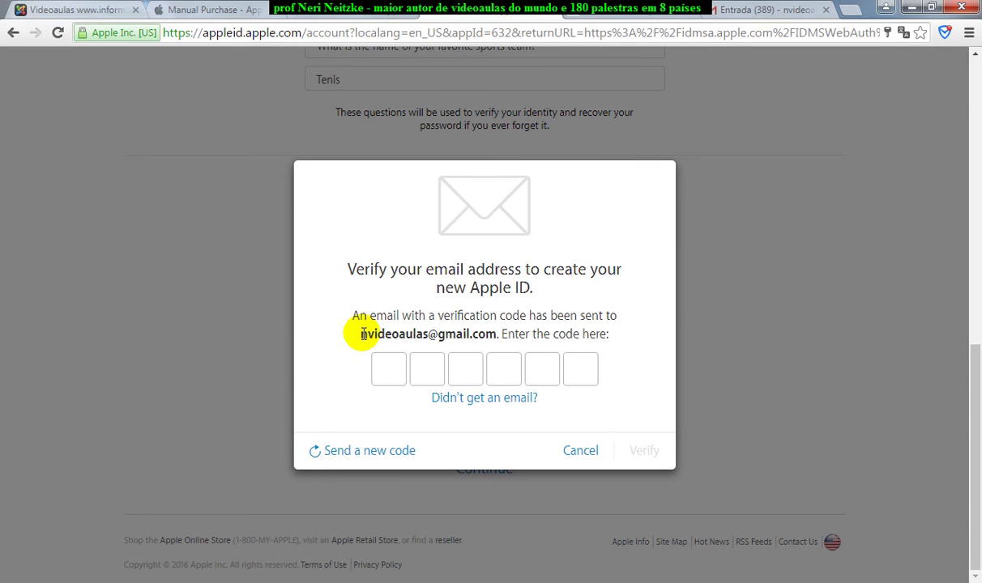
{"action": "left_click_drag", "start_coordinate": [361, 335], "coordinate": [484, 333]}
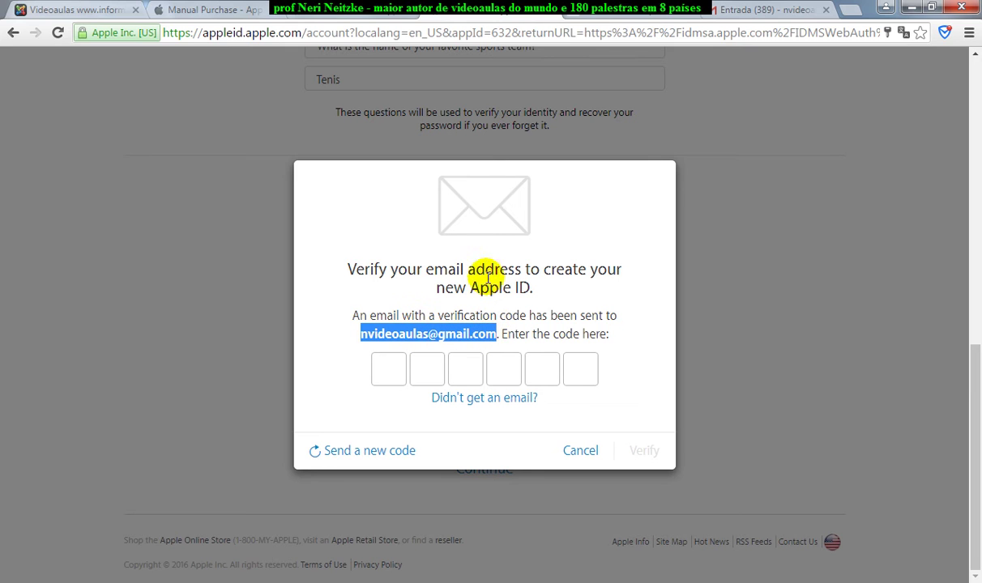
{"action": "left_click", "coordinate": [752, 12]}
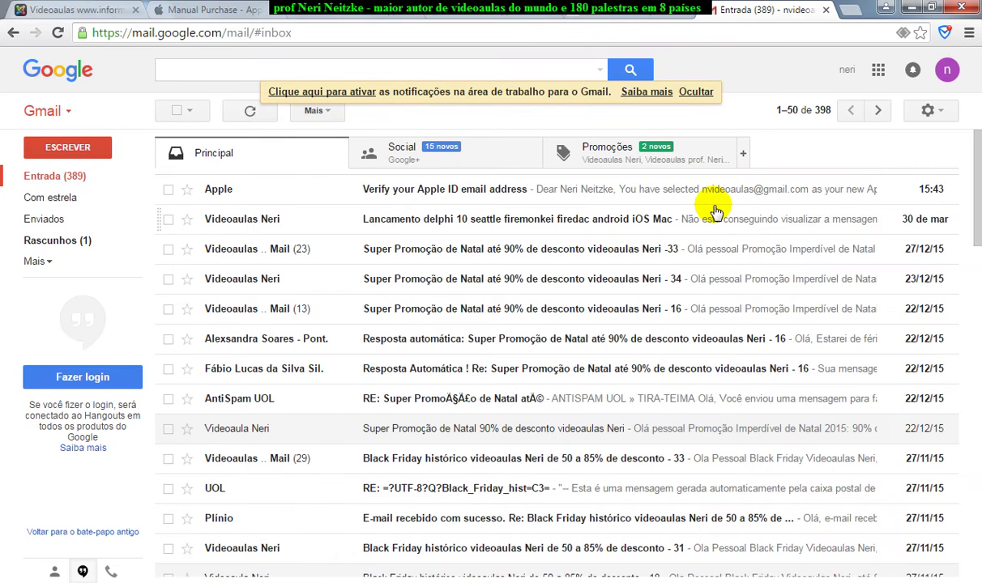
- Read the six-digit code in Gmail's 'Verify your Apple ID email address' message, then return to the code boxes
{"action": "left_click", "coordinate": [470, 189]}
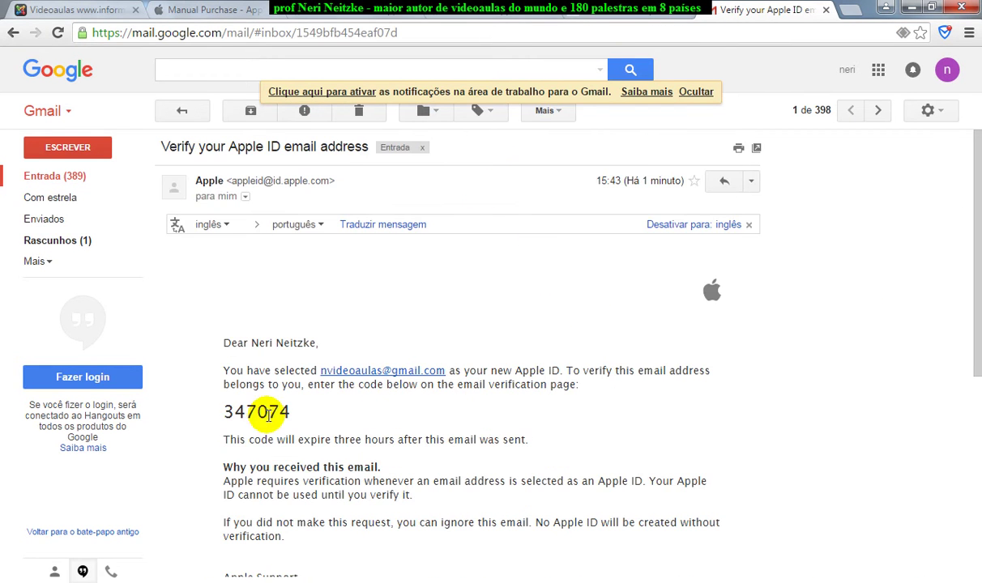
{"action": "left_click_drag", "start_coordinate": [268, 411], "coordinate": [290, 411]}
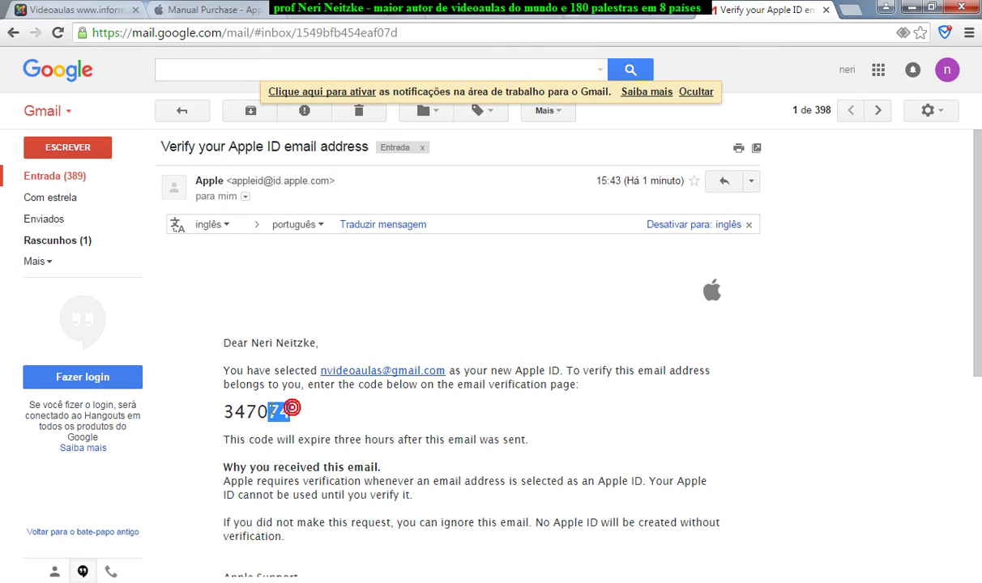
{"action": "left_click", "coordinate": [429, 410]}
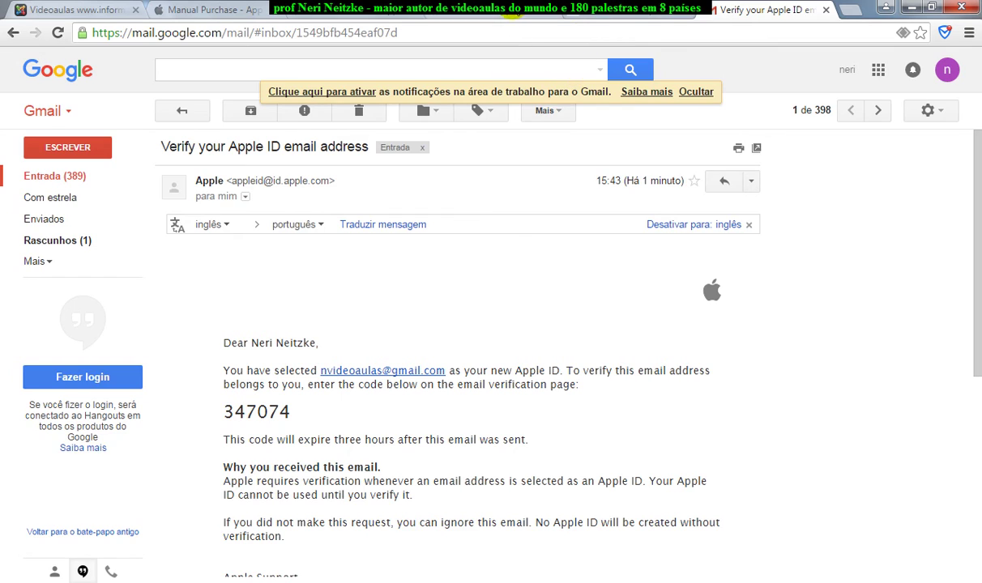
{"action": "left_click", "coordinate": [494, 15]}
{"action": "left_click", "coordinate": [389, 363]}
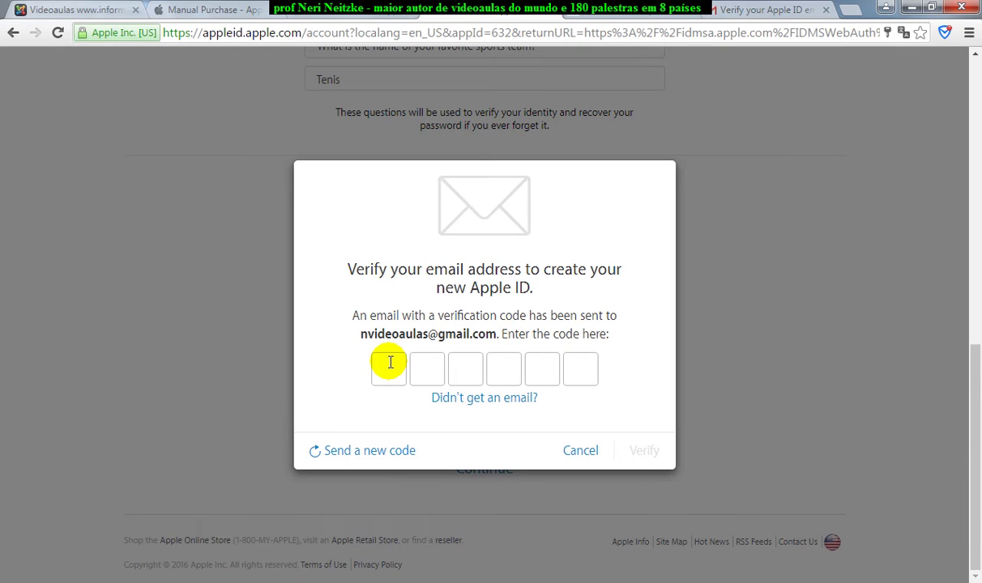
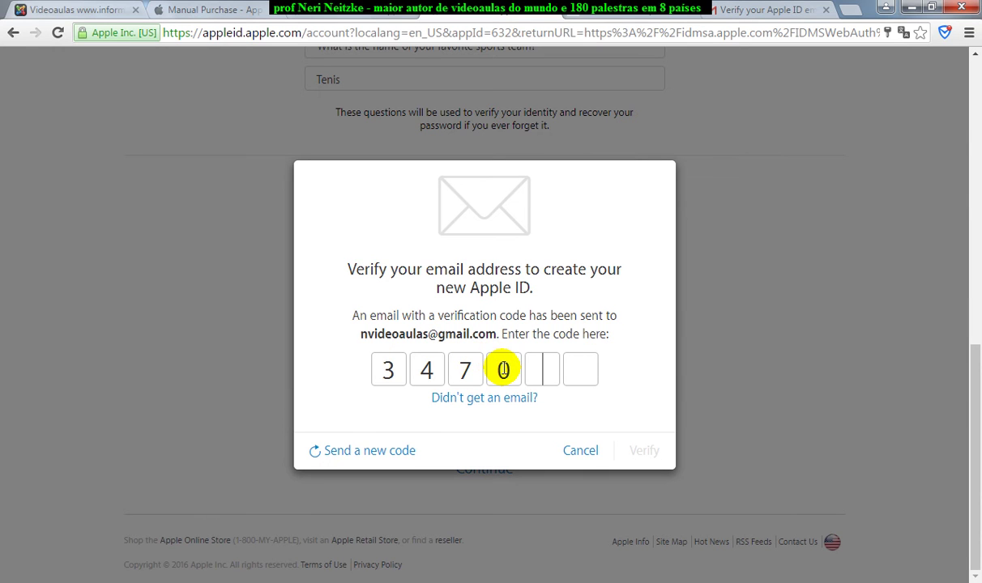
- Verify with the emailed code, then sign in to the developer site with the new Apple ID
{"action": "left_click", "coordinate": [647, 450]}
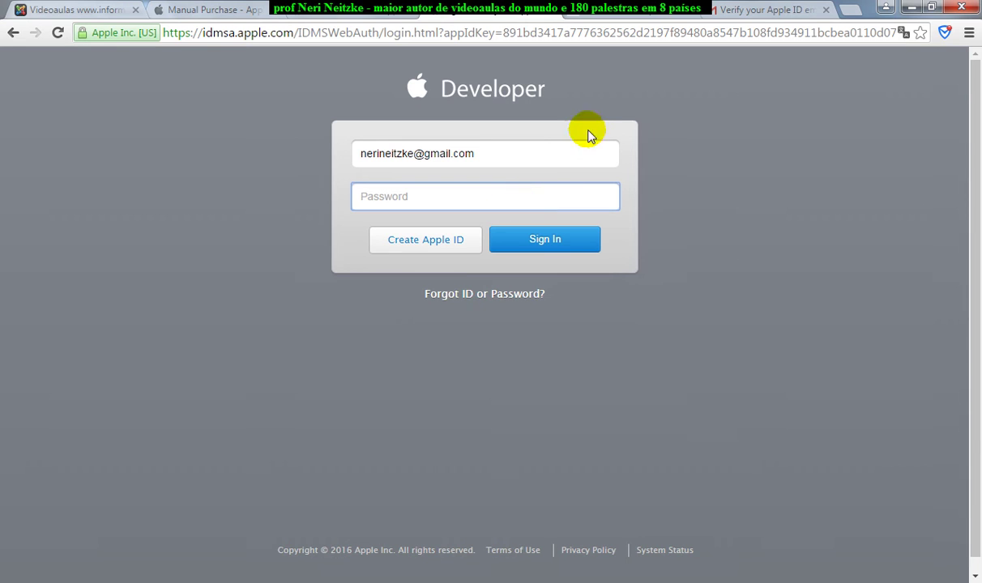
{"action": "double_click", "coordinate": [401, 153]}
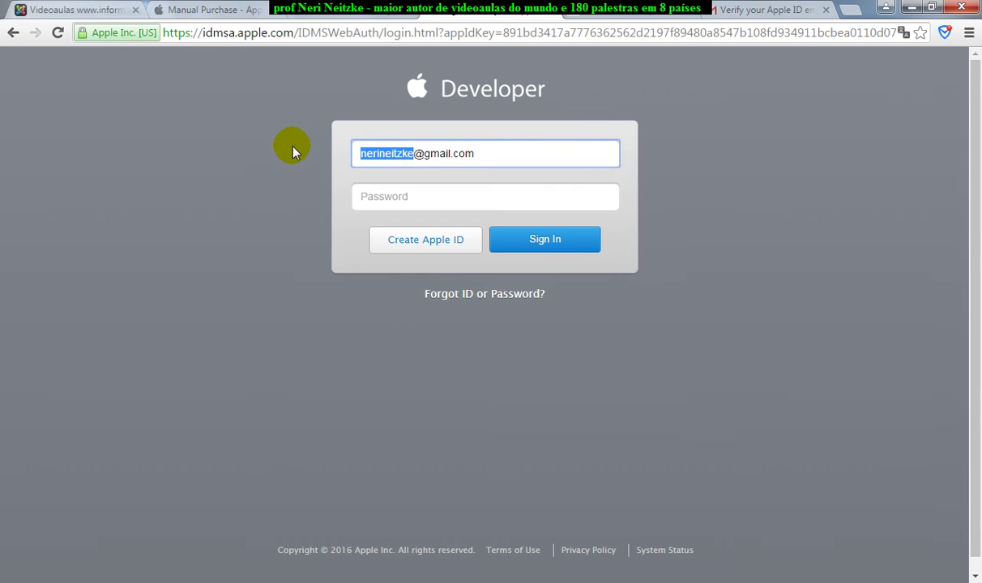
{"action": "type", "text": "nvideo"}
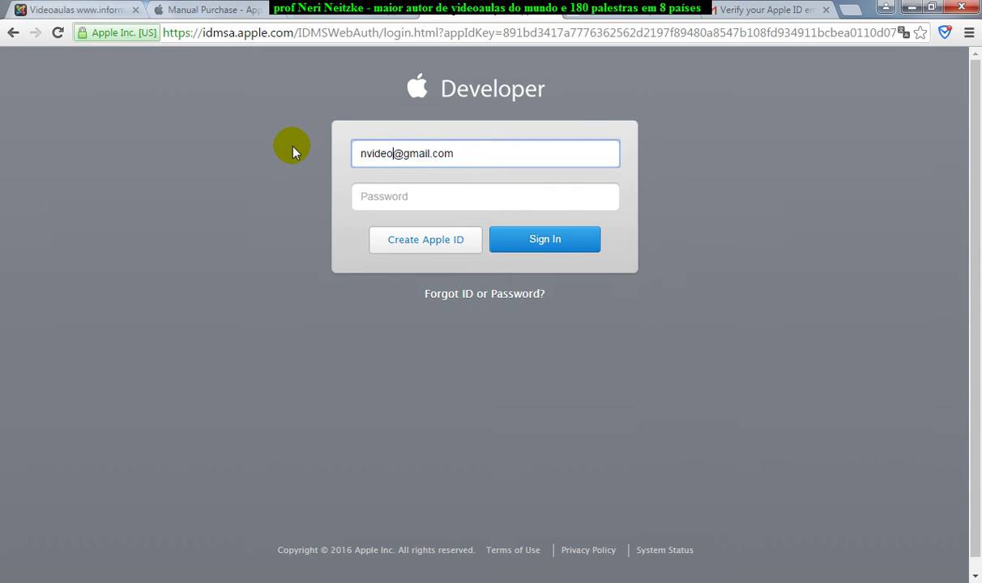
{"action": "type", "text": "aulas"}
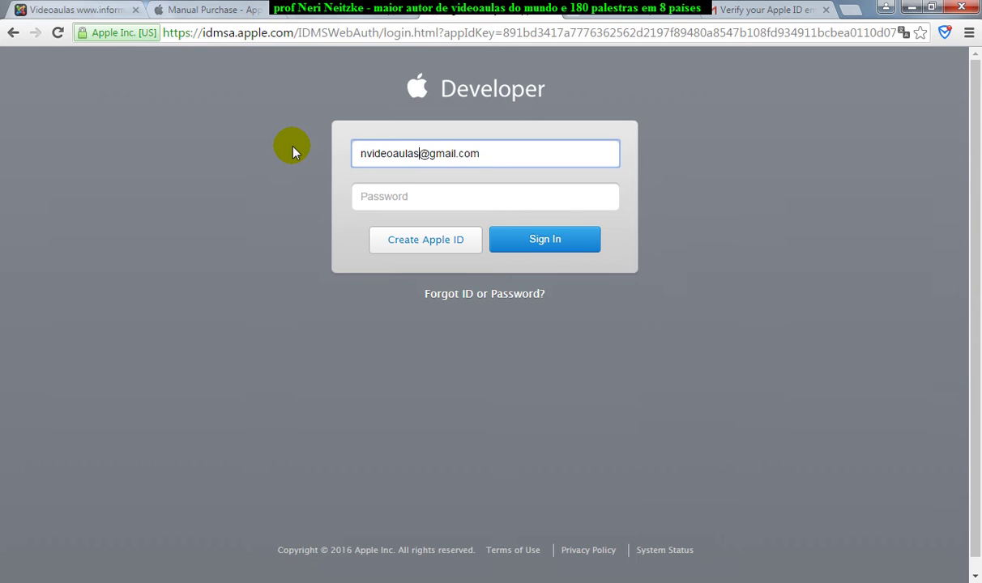
{"action": "key", "text": "Tab"}
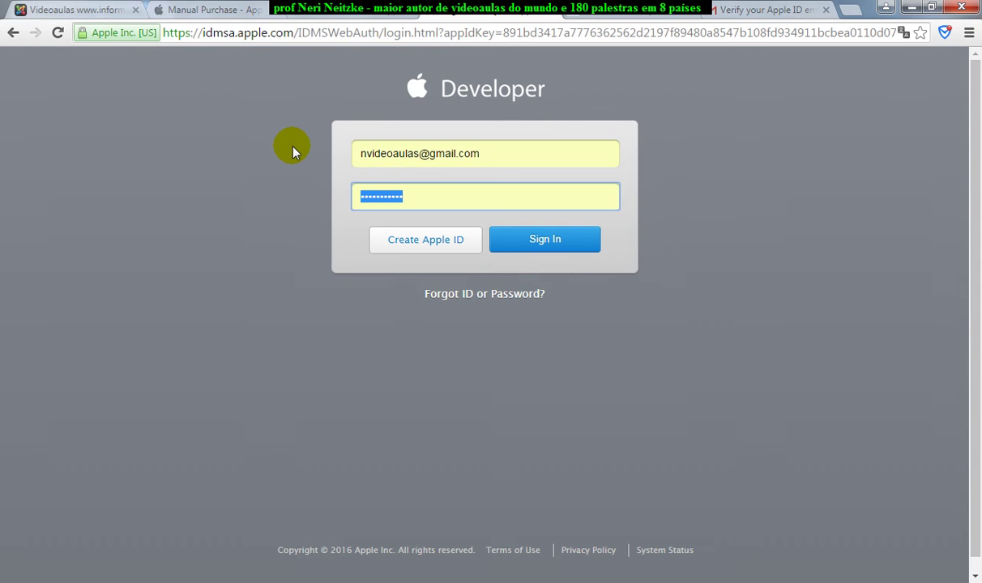
{"action": "type", "text": "a"}
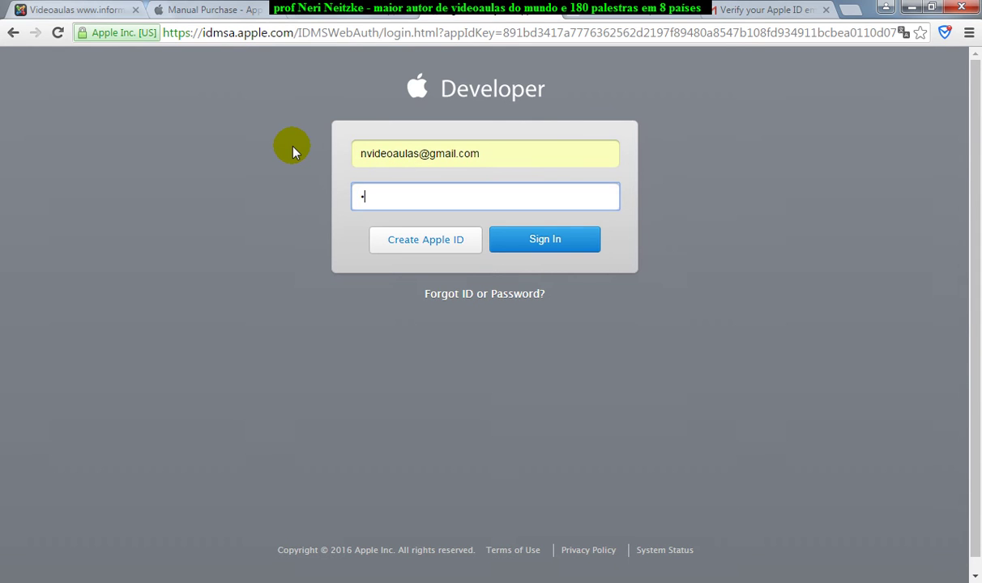
{"action": "type", "text": "••••••••••"}
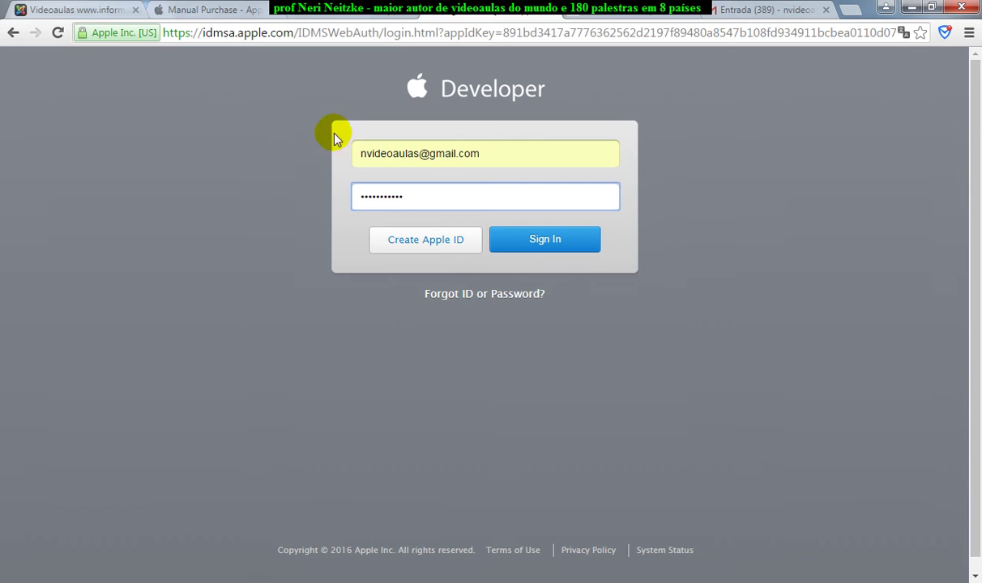
{"action": "left_click", "coordinate": [552, 238]}
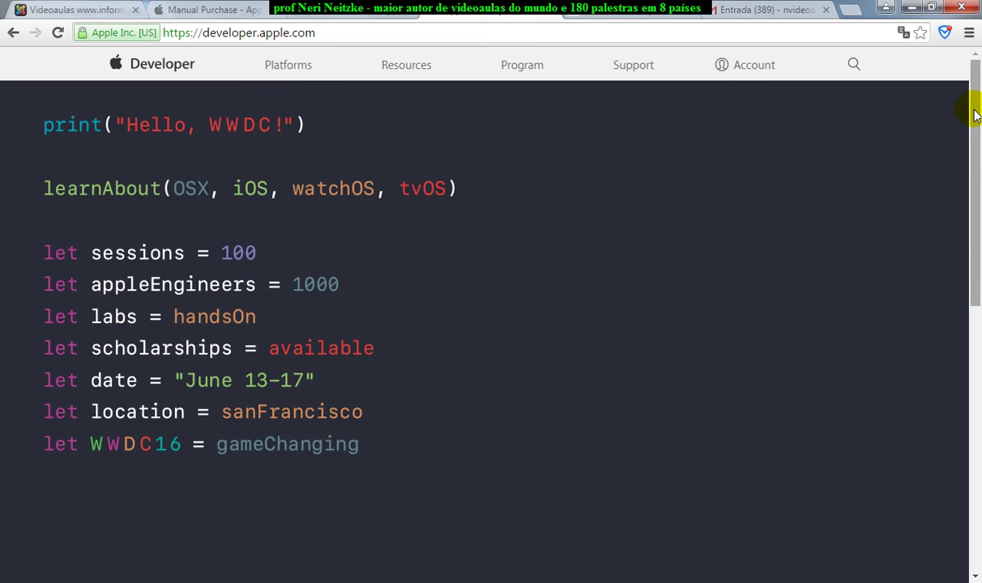
- Go from the Developer Program page through Enroll to Start Your Enrollment
{"action": "left_click_drag", "start_coordinate": [975, 115], "coordinate": [976, 63]}
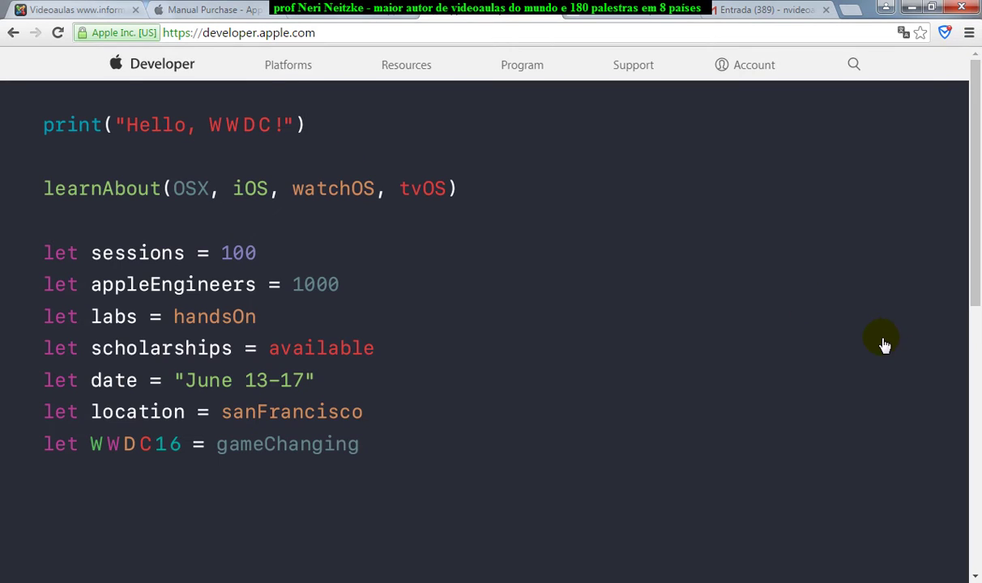
{"action": "scroll", "coordinate": [920, 313], "scroll_direction": "down", "scroll_amount": 7}
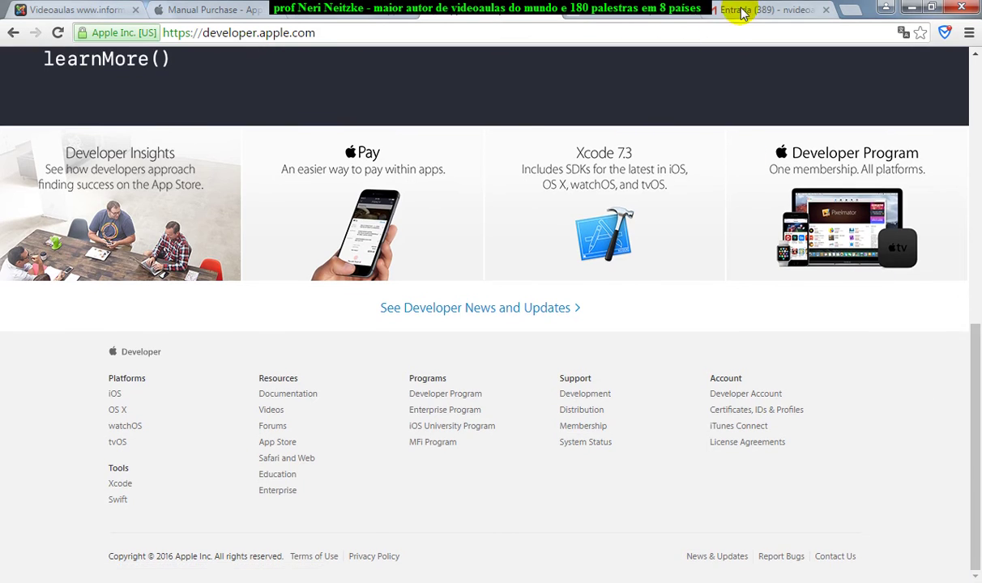
{"action": "left_click", "coordinate": [729, 10]}
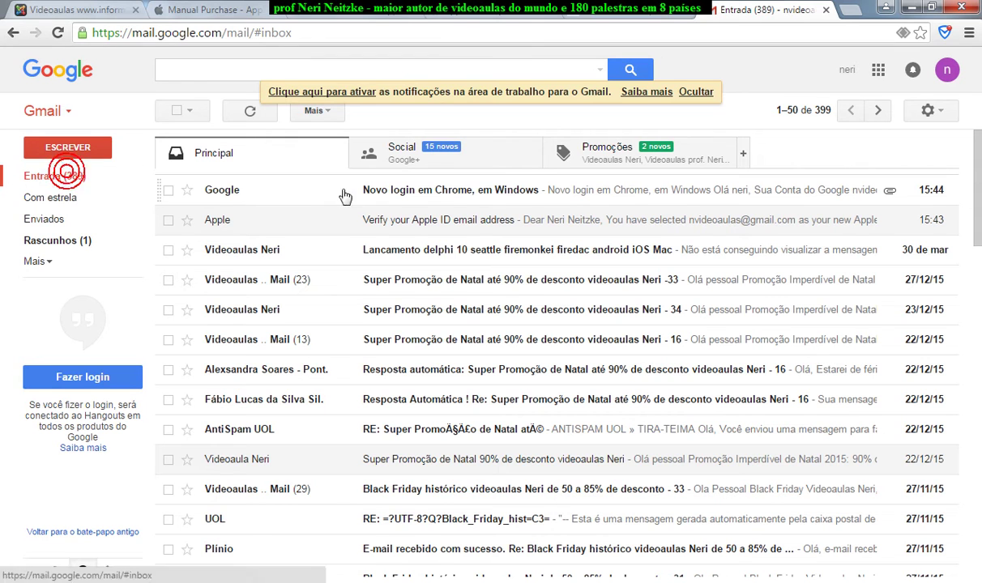
{"action": "left_click", "coordinate": [671, 17]}
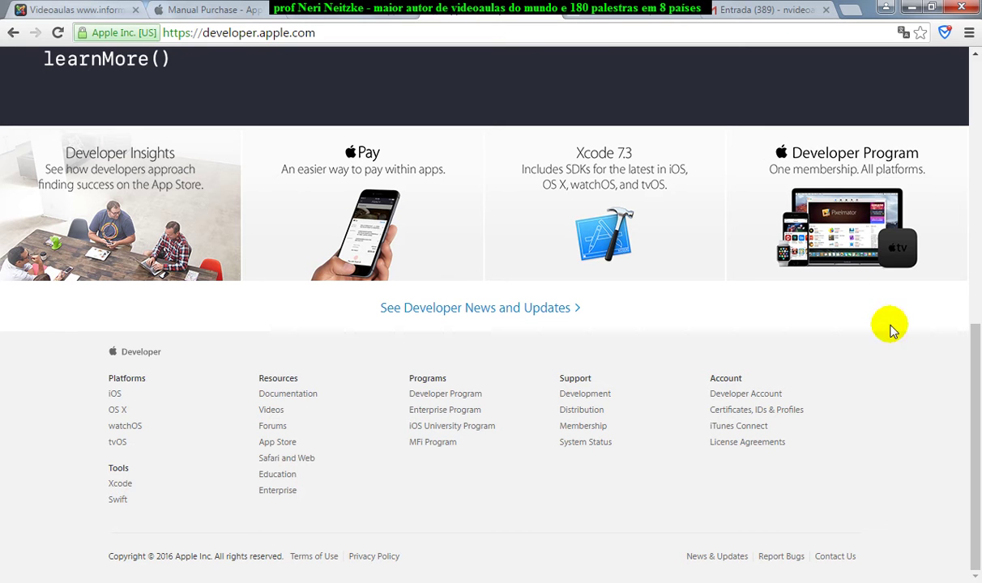
{"action": "left_click", "coordinate": [855, 237]}
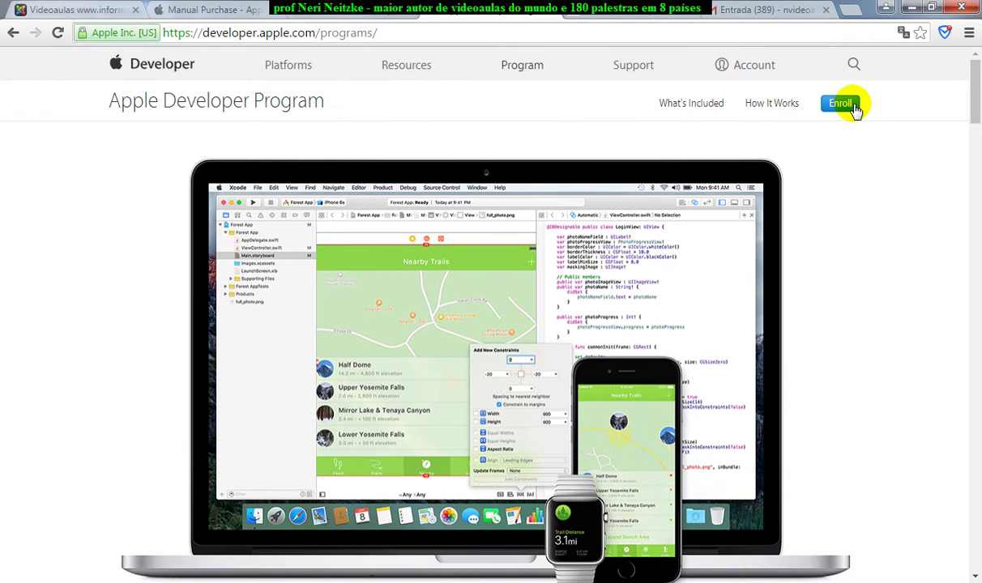
{"action": "left_click", "coordinate": [848, 103]}
{"action": "scroll", "coordinate": [847, 300], "scroll_direction": "down", "scroll_amount": 5}
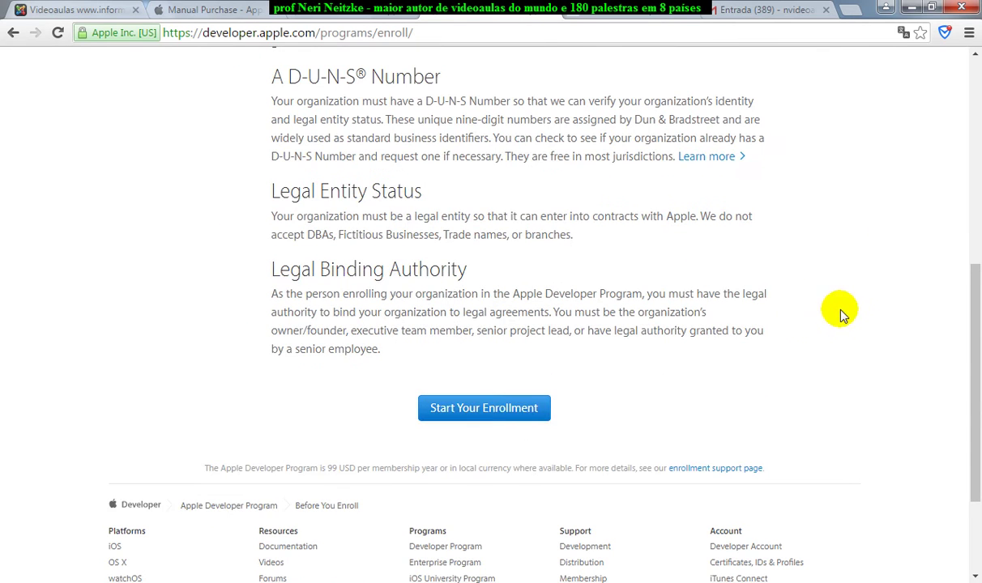
{"action": "left_click", "coordinate": [520, 414]}
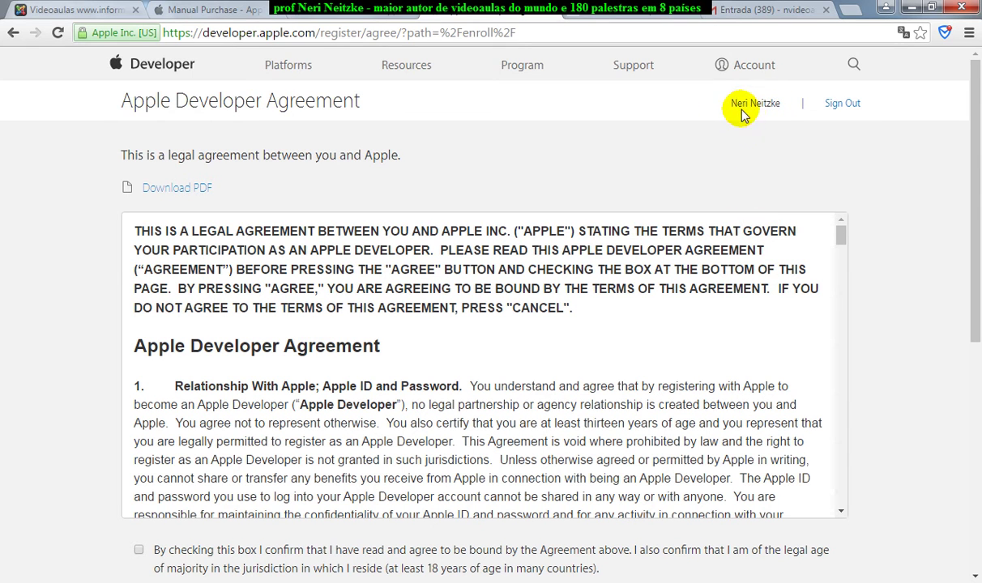
- Check the signed-in account name against the Apple ID verification email in Gmail
{"action": "left_click_drag", "start_coordinate": [733, 102], "coordinate": [782, 101]}
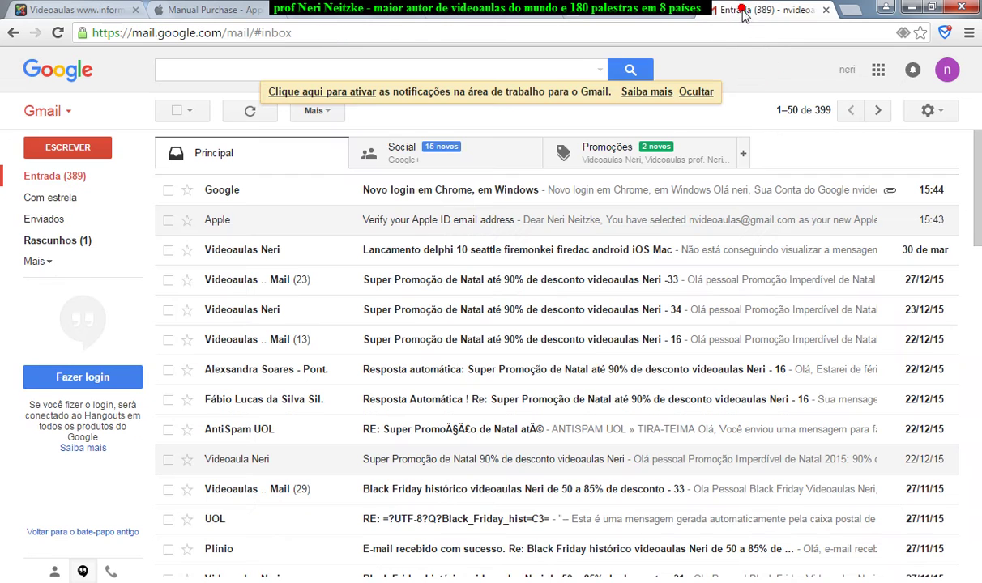
{"action": "left_click", "coordinate": [703, 11]}
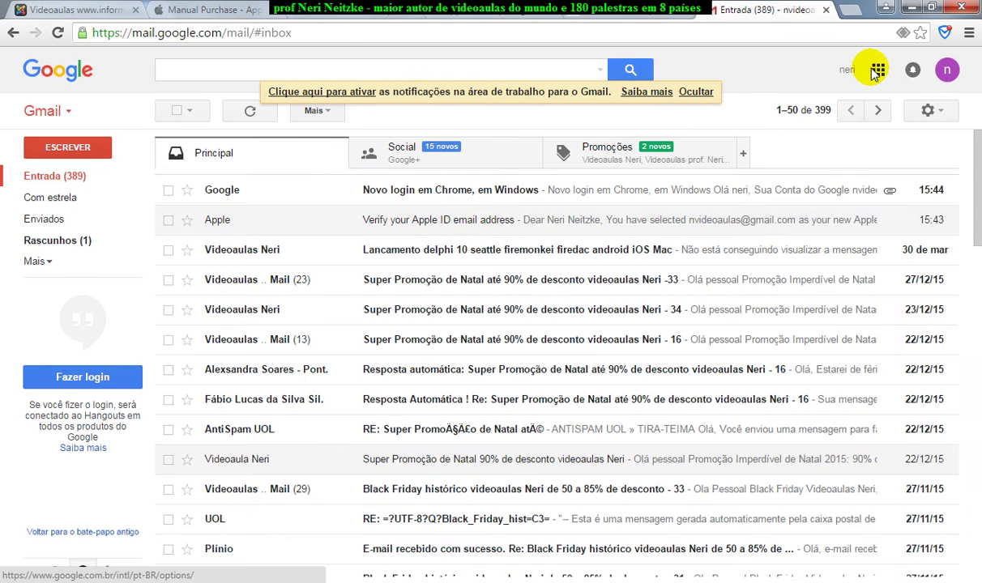
{"action": "left_click", "coordinate": [551, 213]}
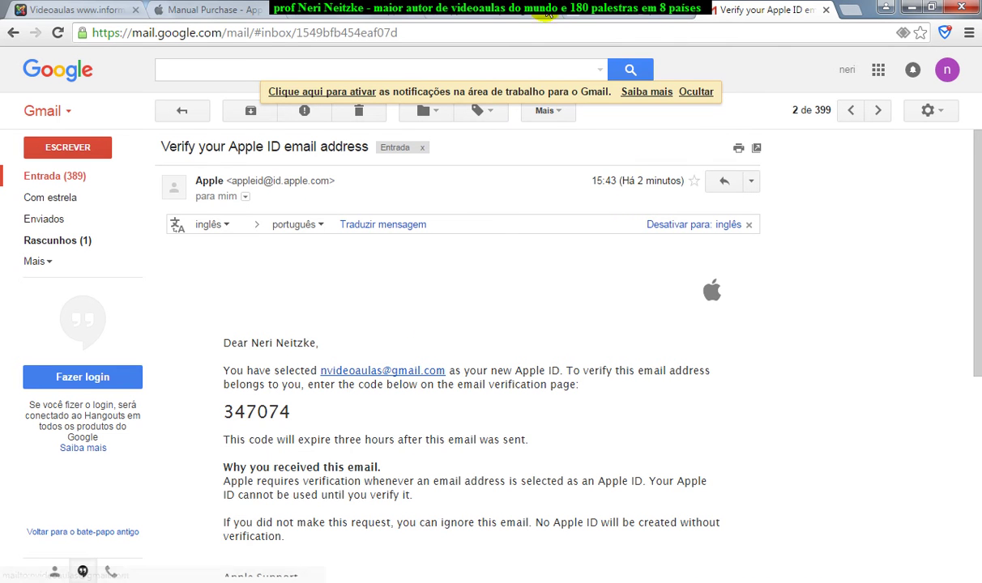
{"action": "left_click", "coordinate": [515, 10]}
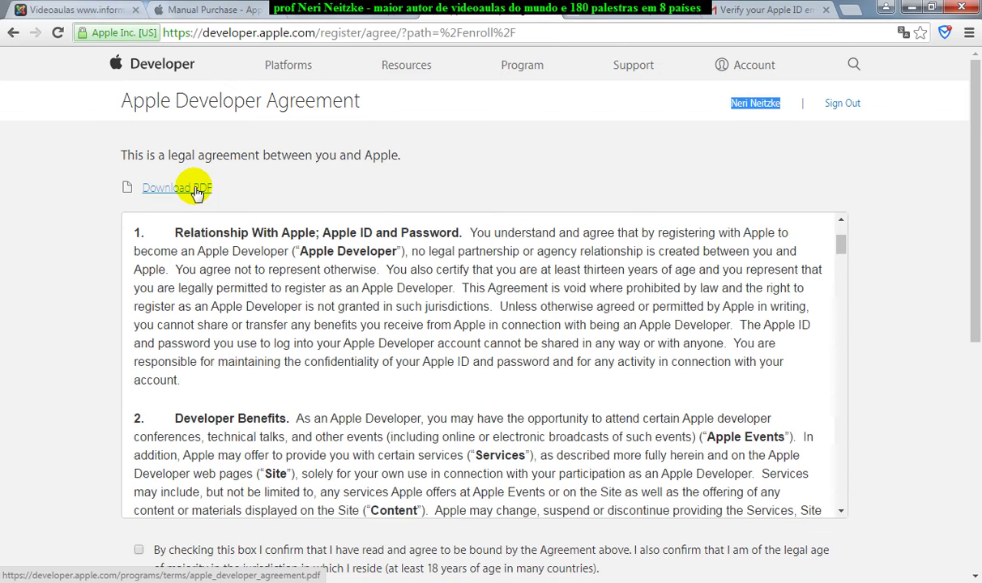
- Tick the Apple Developer Agreement confirmation checkbox and submit the agreement
{"action": "scroll", "coordinate": [410, 236], "scroll_direction": "down", "scroll_amount": 20}
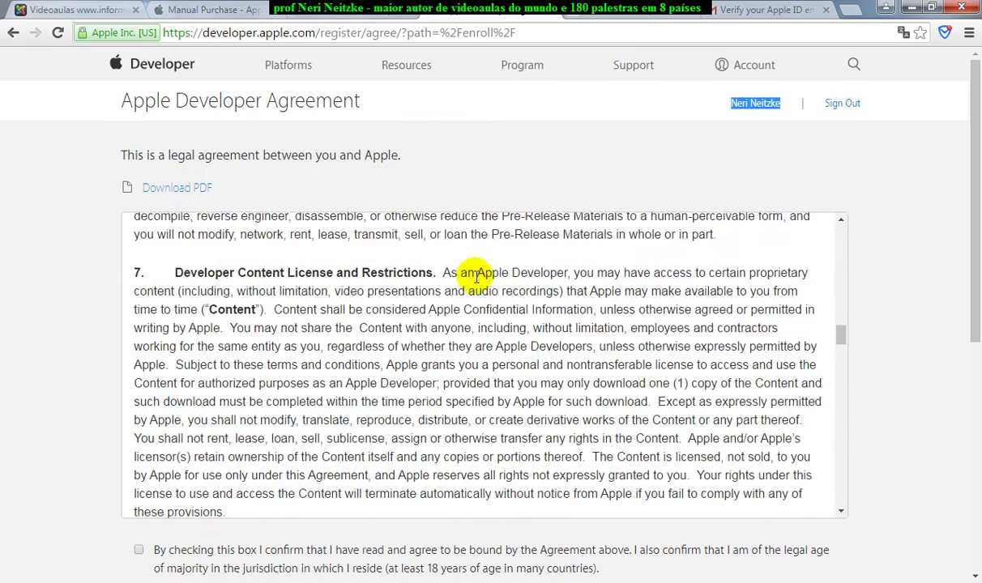
{"action": "scroll", "coordinate": [472, 287], "scroll_direction": "down", "scroll_amount": 15}
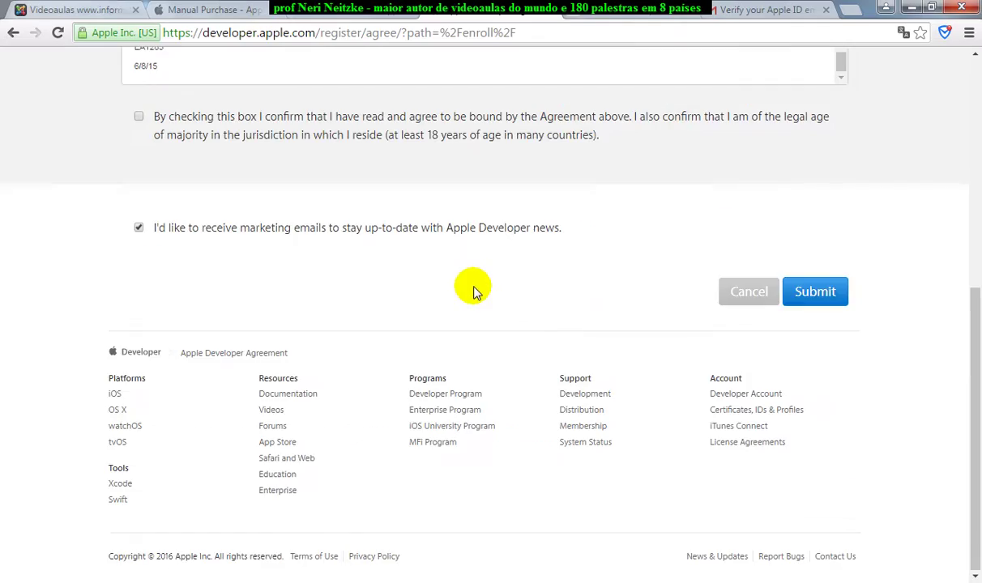
{"action": "scroll", "coordinate": [464, 287], "scroll_direction": "up", "scroll_amount": 3}
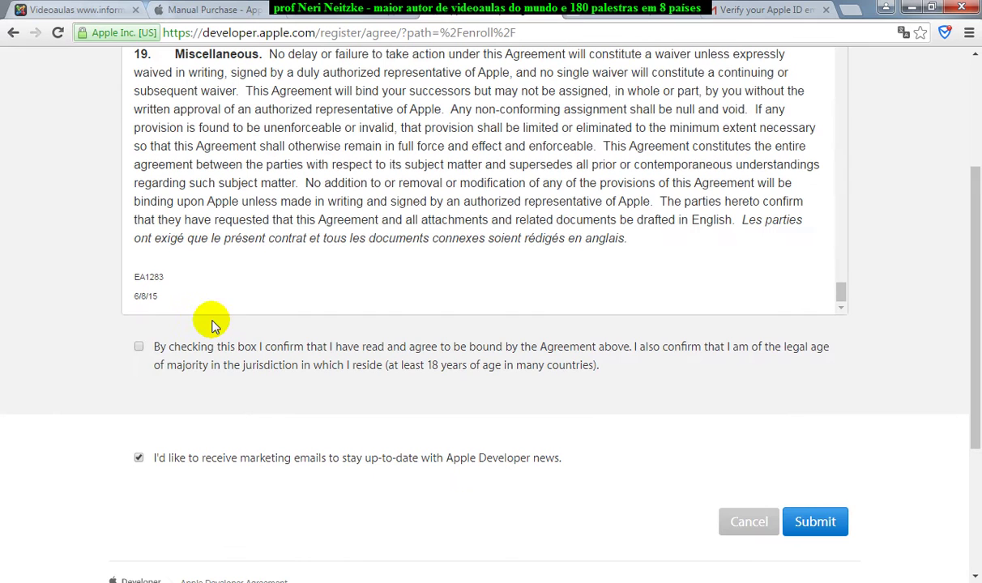
{"action": "left_click", "coordinate": [139, 347]}
{"action": "left_click", "coordinate": [816, 524]}
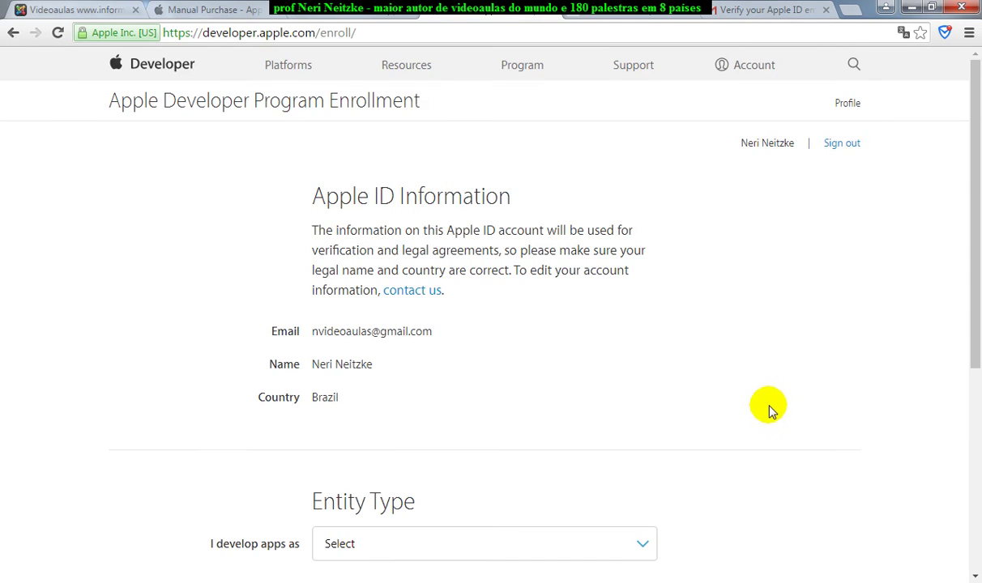
- Choose Individual / Sole Proprietor / Single Person Business as the entity type and continue
{"action": "scroll", "coordinate": [770, 409], "scroll_direction": "down", "scroll_amount": 3}
{"action": "scroll", "coordinate": [621, 401], "scroll_direction": "up", "scroll_amount": 3}
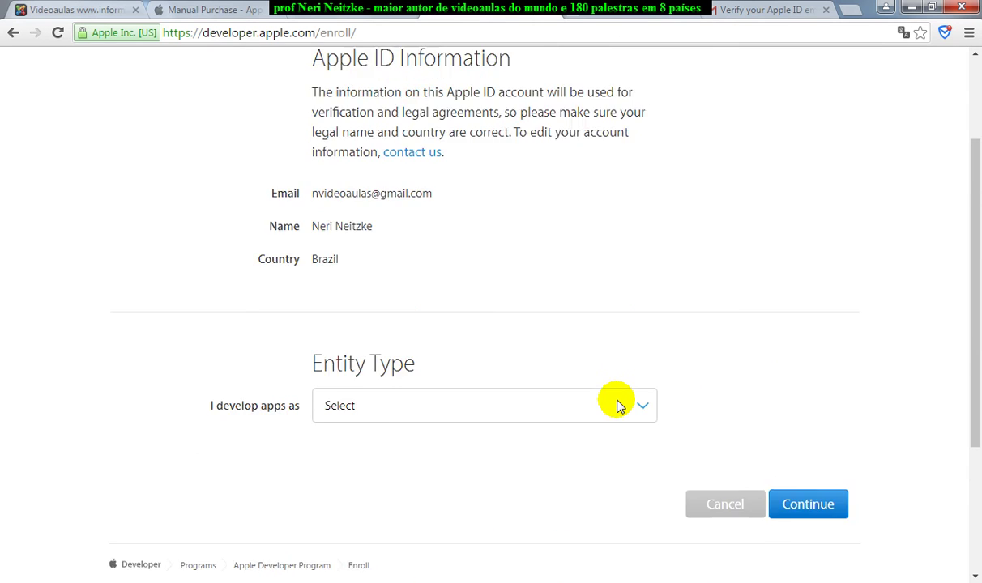
{"action": "scroll", "coordinate": [649, 394], "scroll_direction": "down", "scroll_amount": 3}
{"action": "scroll", "coordinate": [654, 396], "scroll_direction": "up", "scroll_amount": 2}
{"action": "scroll", "coordinate": [640, 361], "scroll_direction": "down", "scroll_amount": 1}
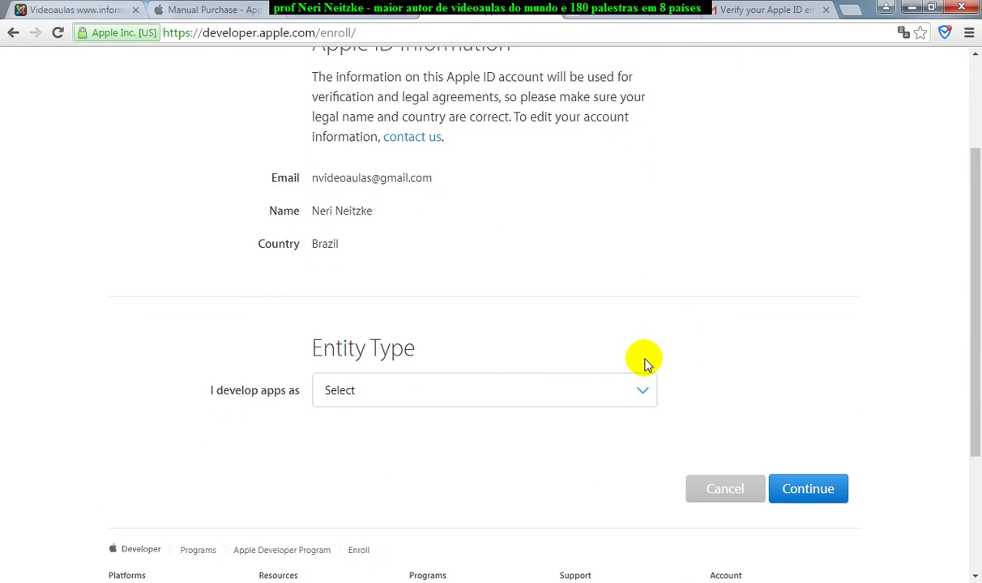
{"action": "scroll", "coordinate": [648, 367], "scroll_direction": "down", "scroll_amount": 1}
{"action": "left_click", "coordinate": [648, 316]}
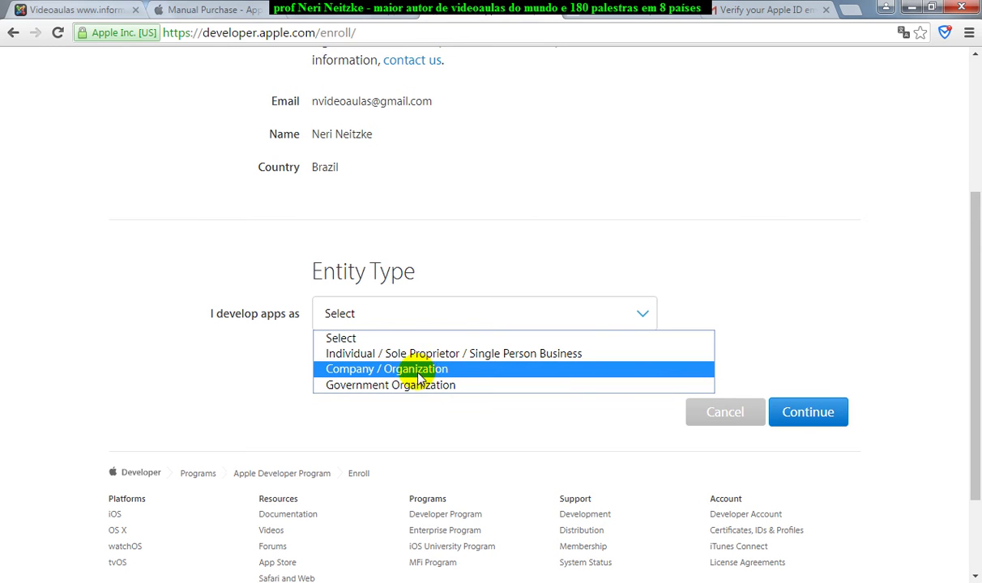
{"action": "left_click", "coordinate": [436, 354]}
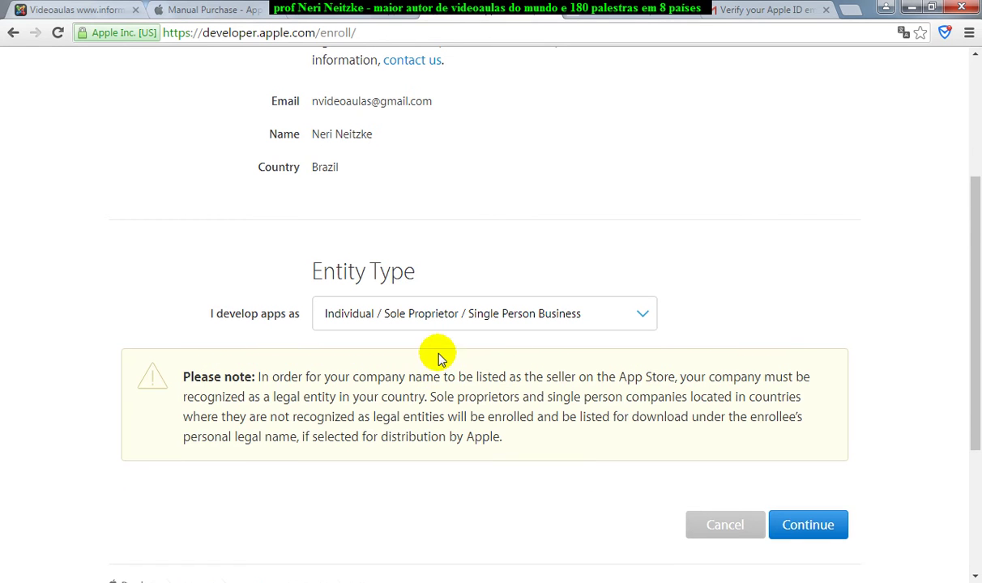
{"action": "left_click", "coordinate": [830, 533]}
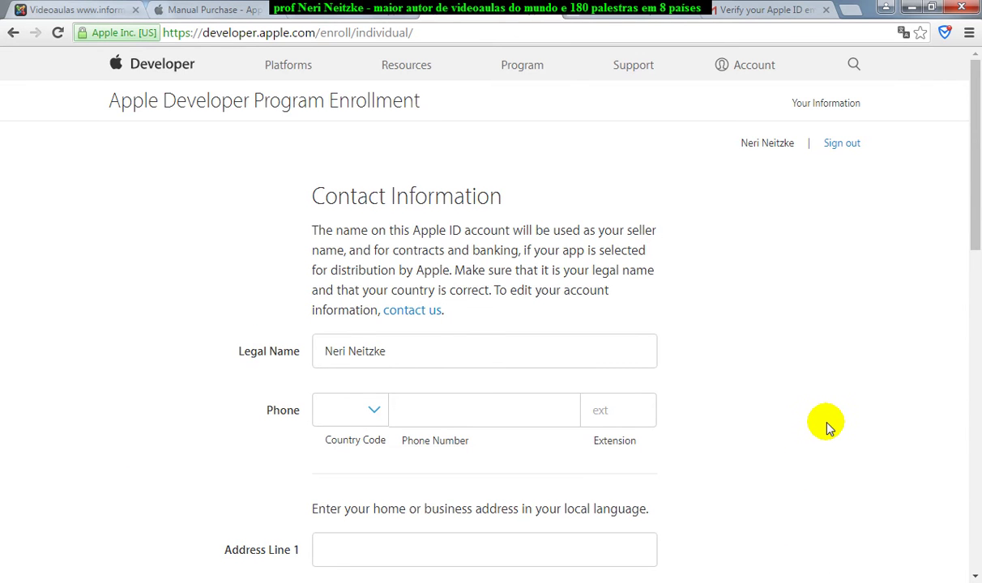
- Set the phone country code to 55 and enter the phone number
{"action": "scroll", "coordinate": [828, 429], "scroll_direction": "down", "scroll_amount": 1}
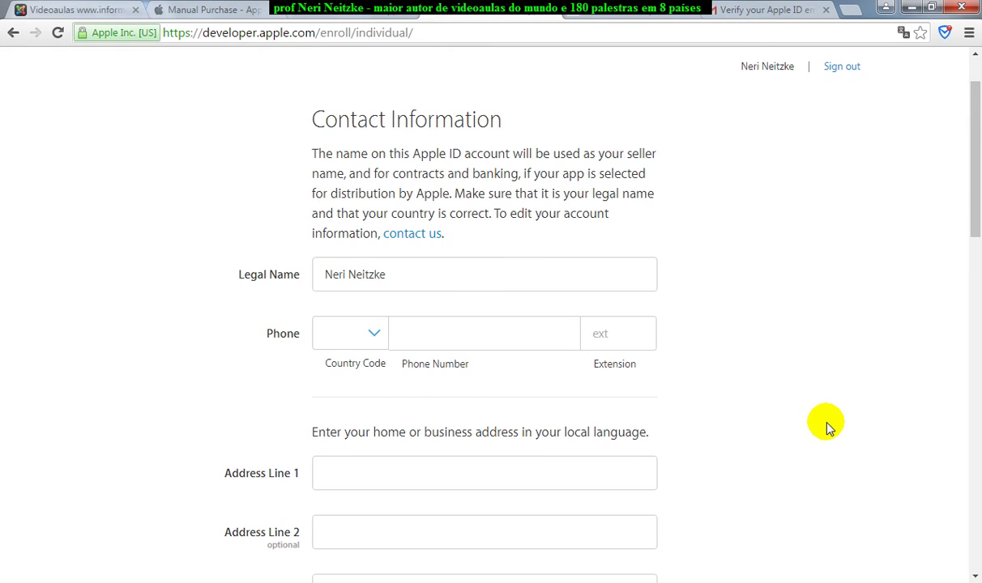
{"action": "scroll", "coordinate": [828, 428], "scroll_direction": "down", "scroll_amount": 3}
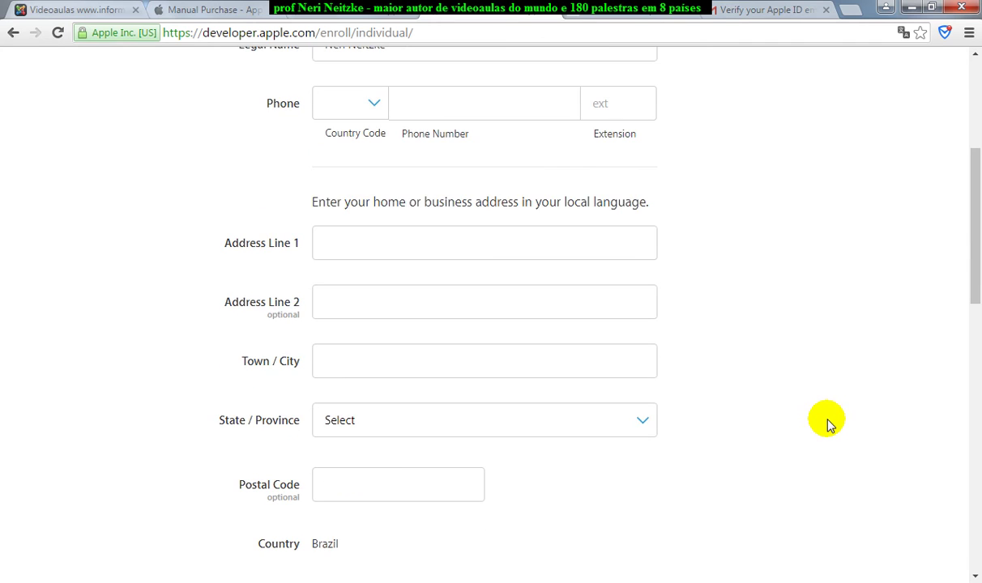
{"action": "scroll", "coordinate": [828, 421], "scroll_direction": "down", "scroll_amount": 2}
{"action": "scroll", "coordinate": [827, 421], "scroll_direction": "up", "scroll_amount": 3}
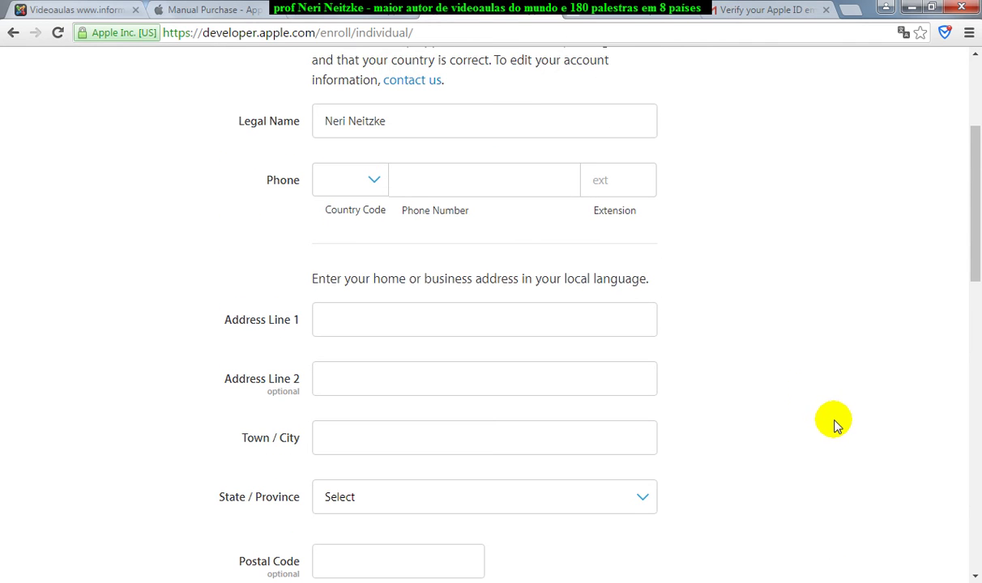
{"action": "left_click", "coordinate": [352, 179]}
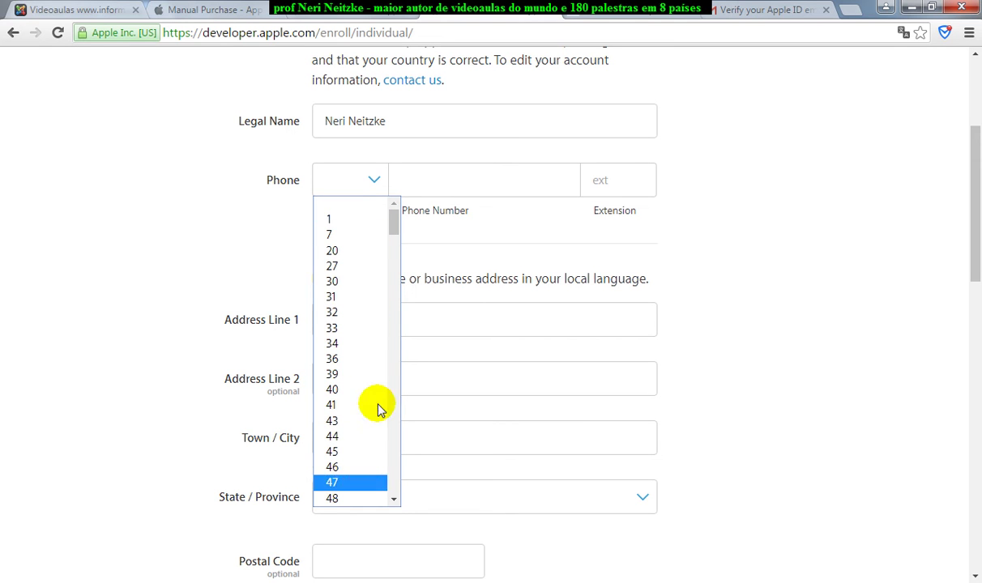
{"action": "left_click_drag", "start_coordinate": [394, 217], "coordinate": [396, 221]}
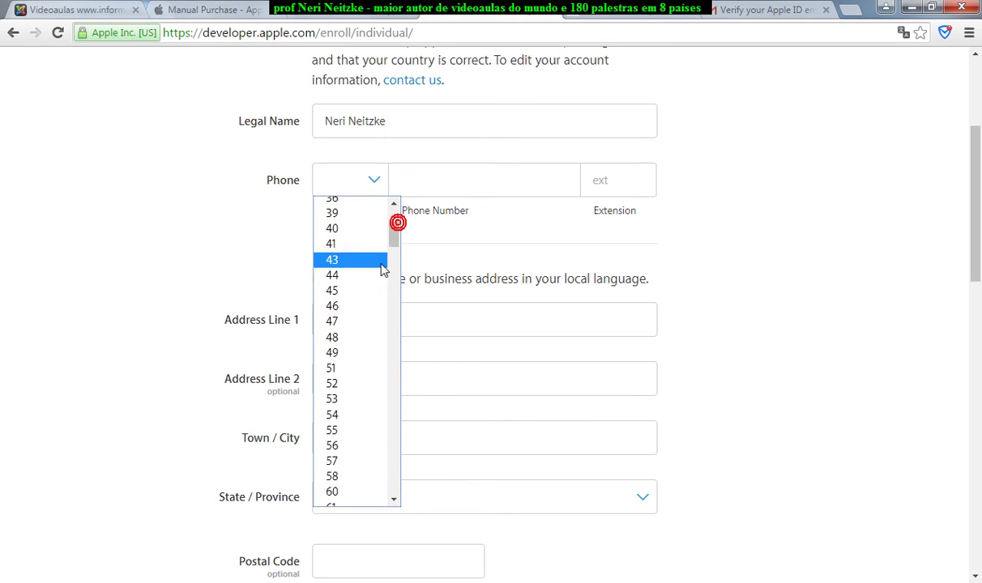
{"action": "left_click", "coordinate": [348, 426]}
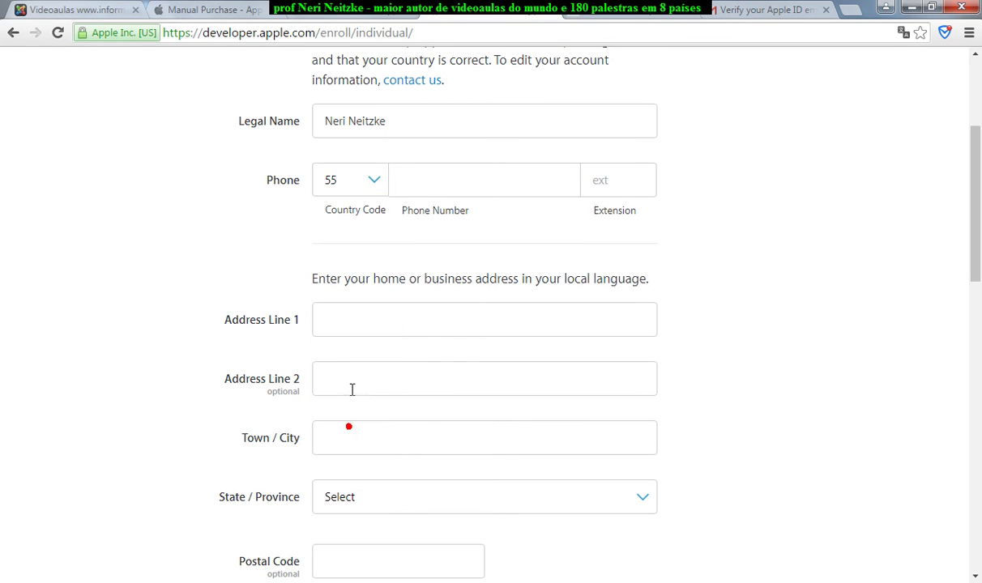
{"action": "left_click", "coordinate": [436, 186]}
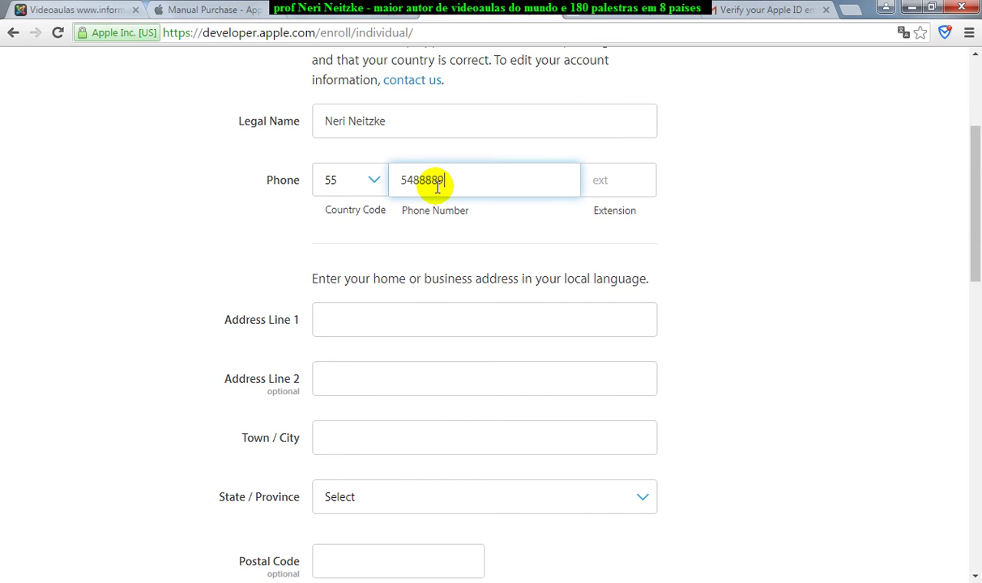
- Fill in the street address and city, and set the state to Rio Grande do Sul
{"action": "left_click", "coordinate": [381, 318]}
{"action": "scroll", "coordinate": [732, 370], "scroll_direction": "down", "scroll_amount": 2}
{"action": "scroll", "coordinate": [784, 388], "scroll_direction": "up", "scroll_amount": 3}
{"action": "scroll", "coordinate": [818, 389], "scroll_direction": "up", "scroll_amount": 2}
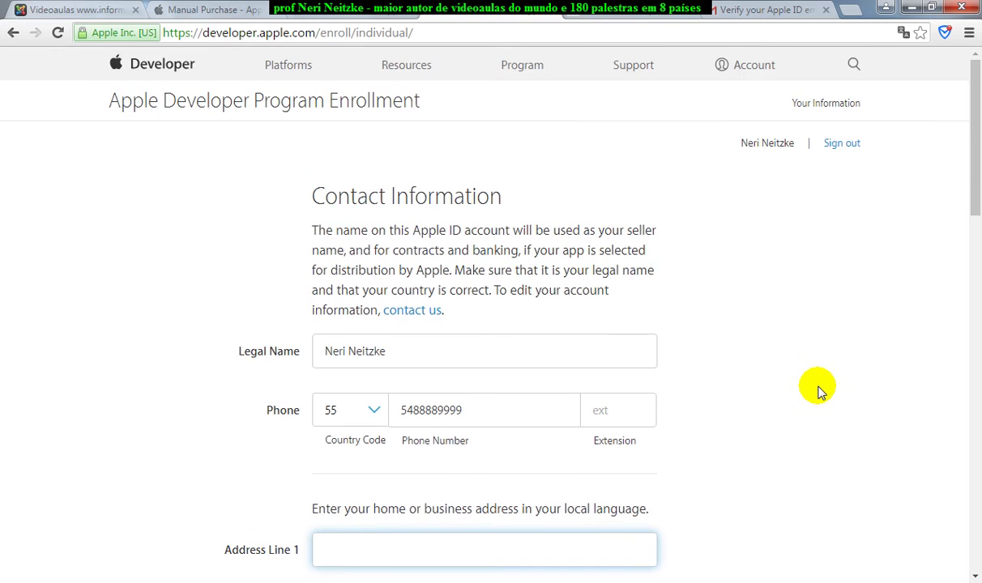
{"action": "scroll", "coordinate": [810, 397], "scroll_direction": "down", "scroll_amount": 3}
{"action": "type", "text": "Rua Felipe"}
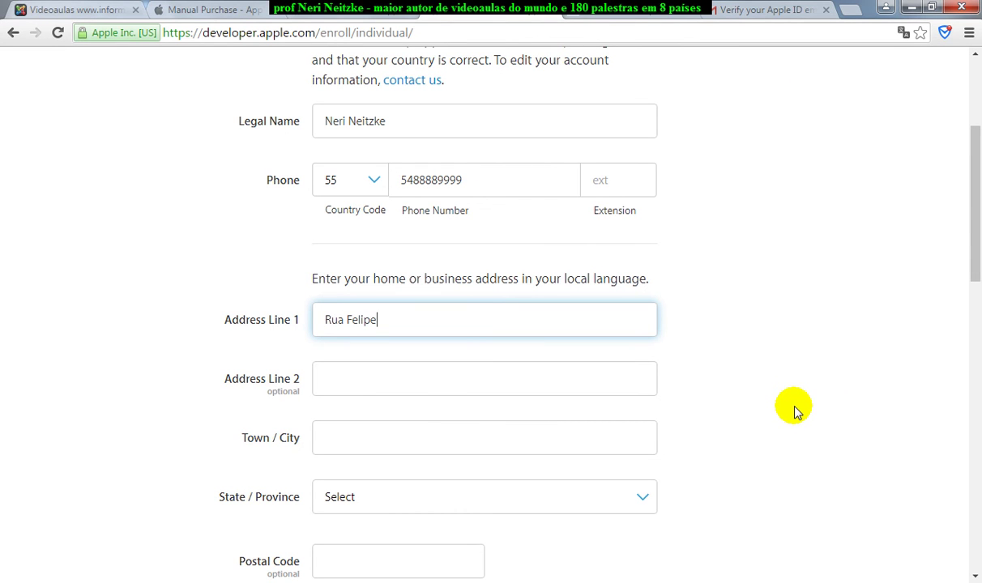
{"action": "key", "text": "Tab"}
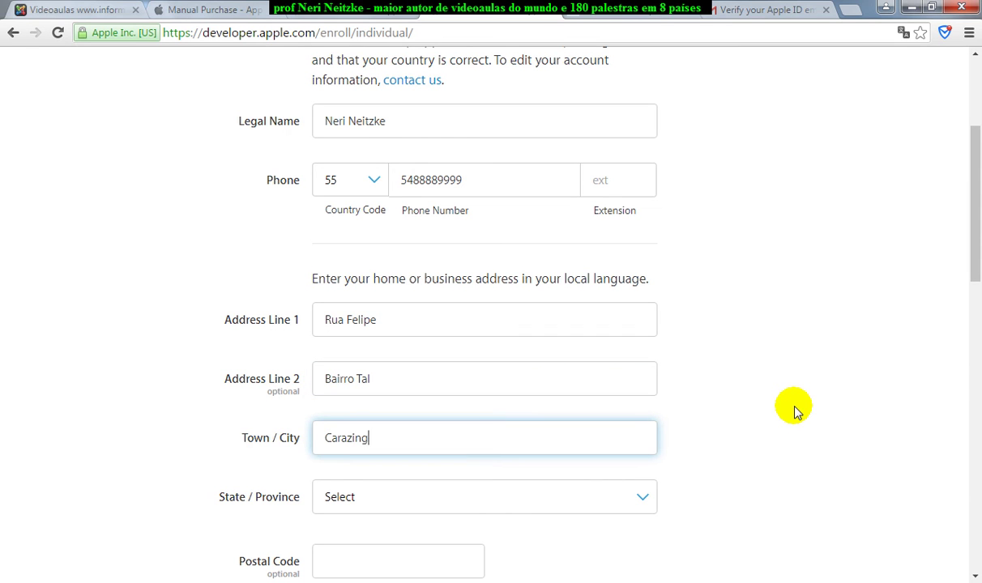
{"action": "type", "text": "ho"}
{"action": "key", "text": "Tab"}
{"action": "type", "text": "rio g"}
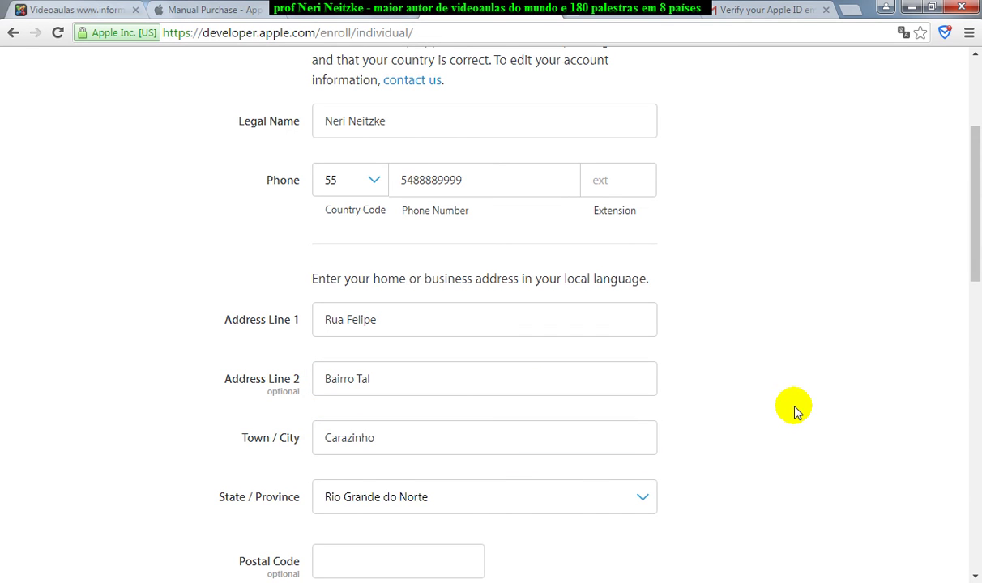
{"action": "type", "text": "rande do s"}
{"action": "key", "text": "Tab"}
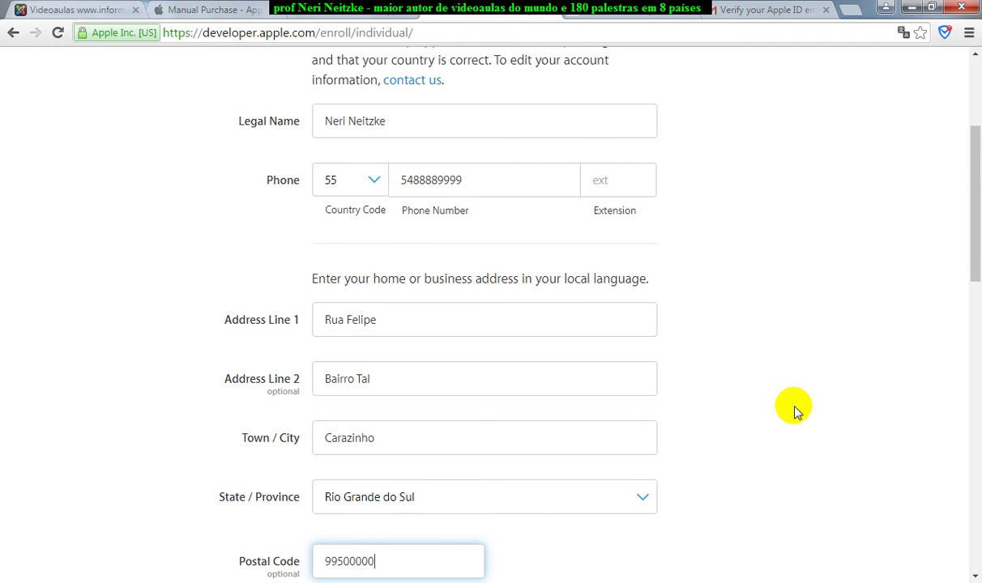
- Switch the Program License Agreement to Portuguese (Brazil)
{"action": "scroll", "coordinate": [793, 409], "scroll_direction": "down", "scroll_amount": 4}
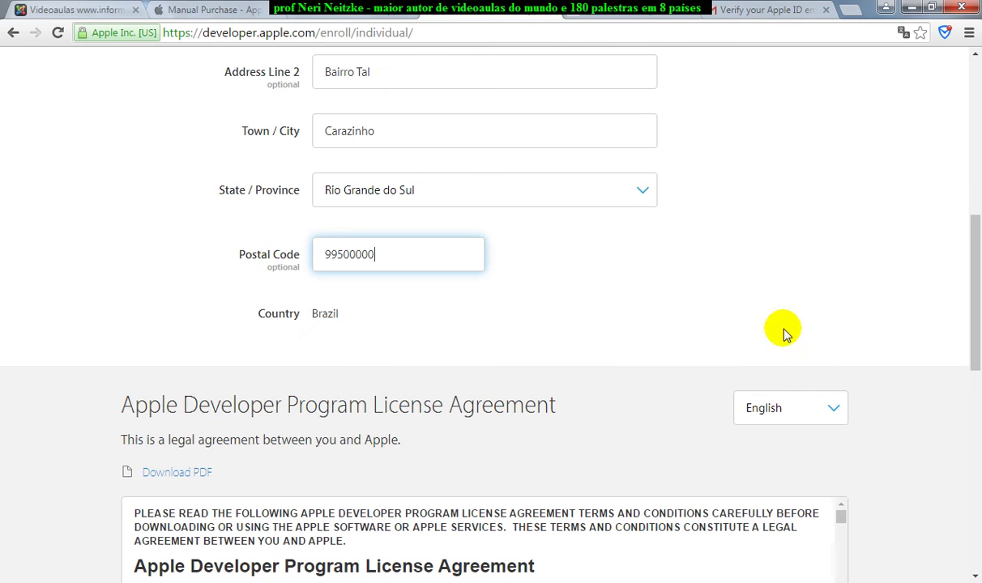
{"action": "left_click", "coordinate": [830, 401]}
{"action": "left_click", "coordinate": [802, 321]}
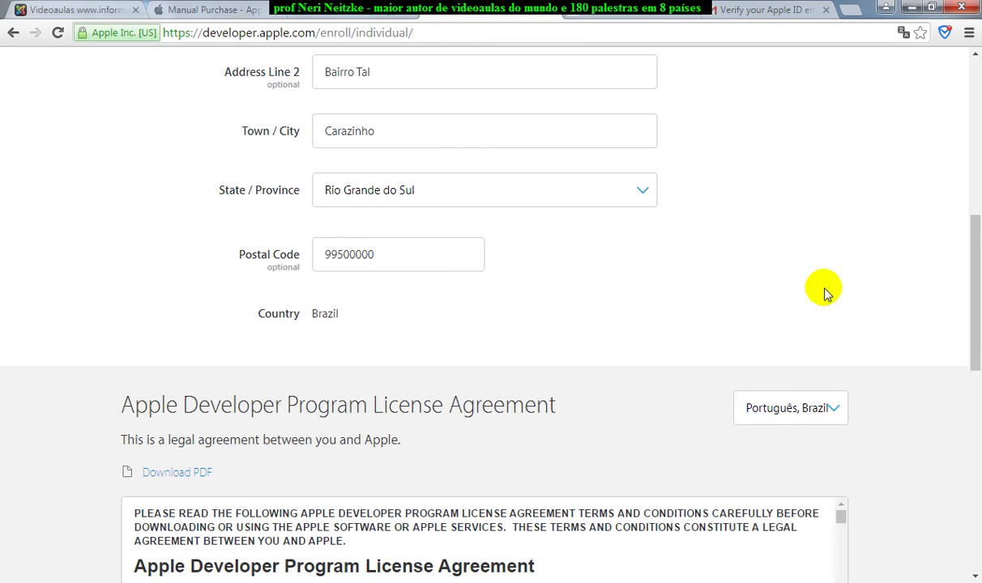
{"action": "left_click_drag", "start_coordinate": [971, 268], "coordinate": [975, 364]}
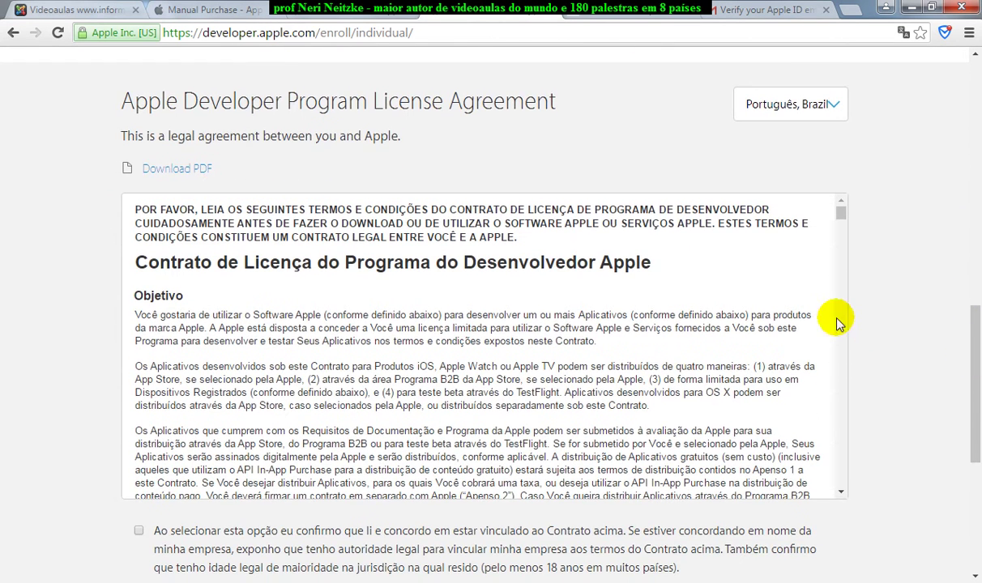
{"action": "left_click_drag", "start_coordinate": [839, 210], "coordinate": [841, 231]}
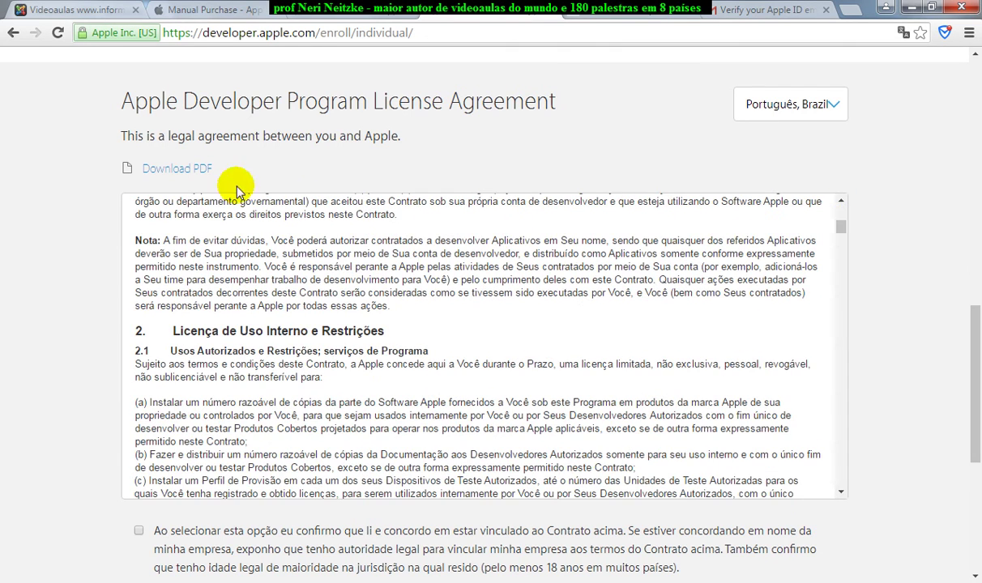
- Read the agreement to the end, tick the acceptance checkbox and continue
{"action": "scroll", "coordinate": [466, 360], "scroll_direction": "down", "scroll_amount": 8}
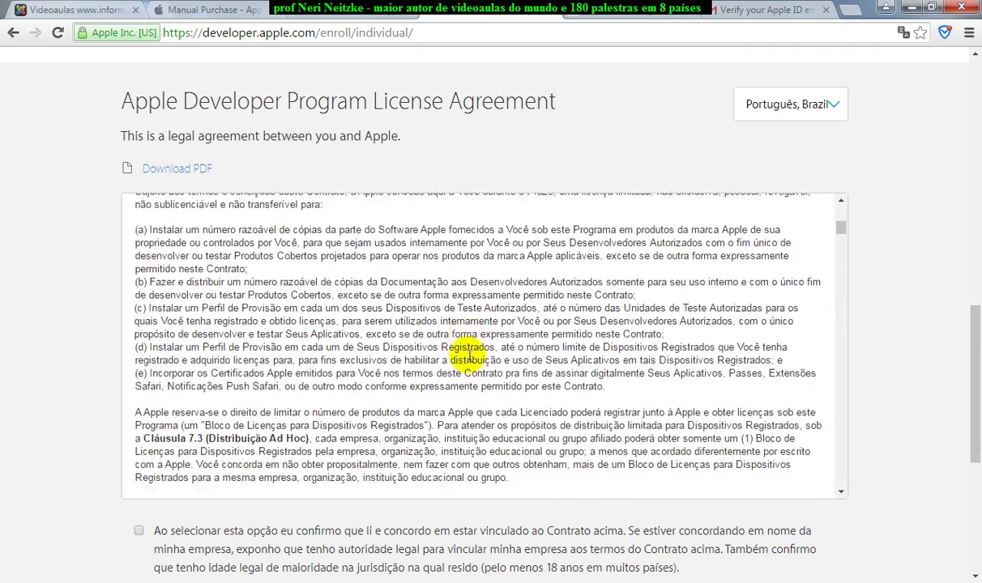
{"action": "scroll", "coordinate": [473, 354], "scroll_direction": "down", "scroll_amount": 6}
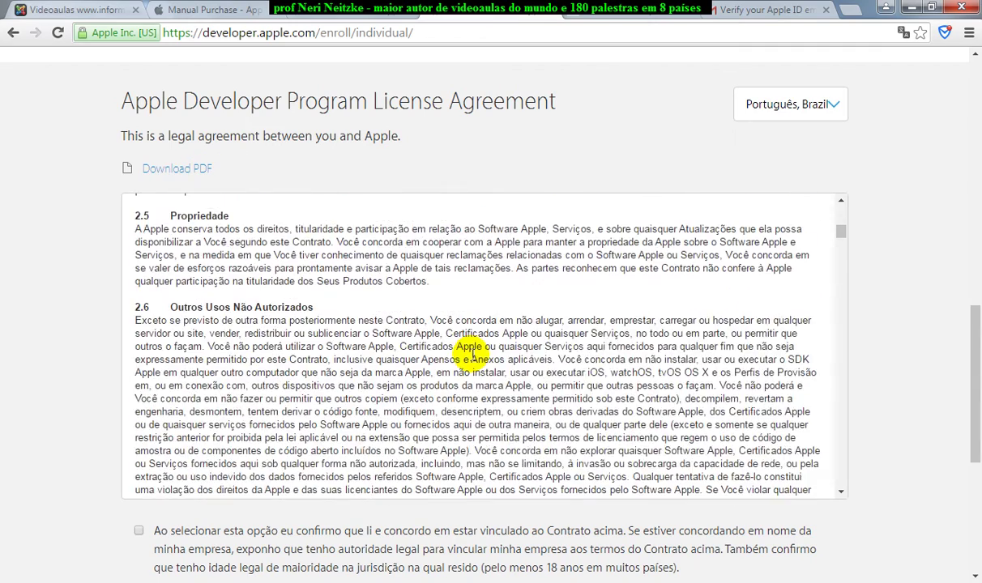
{"action": "scroll", "coordinate": [472, 354], "scroll_direction": "down", "scroll_amount": 10}
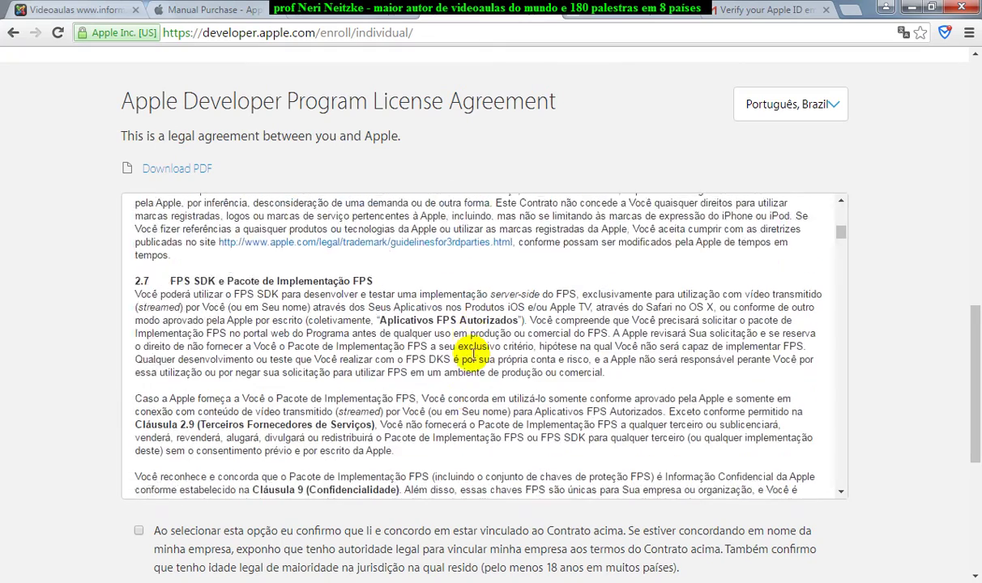
{"action": "scroll", "coordinate": [474, 357], "scroll_direction": "down", "scroll_amount": 10}
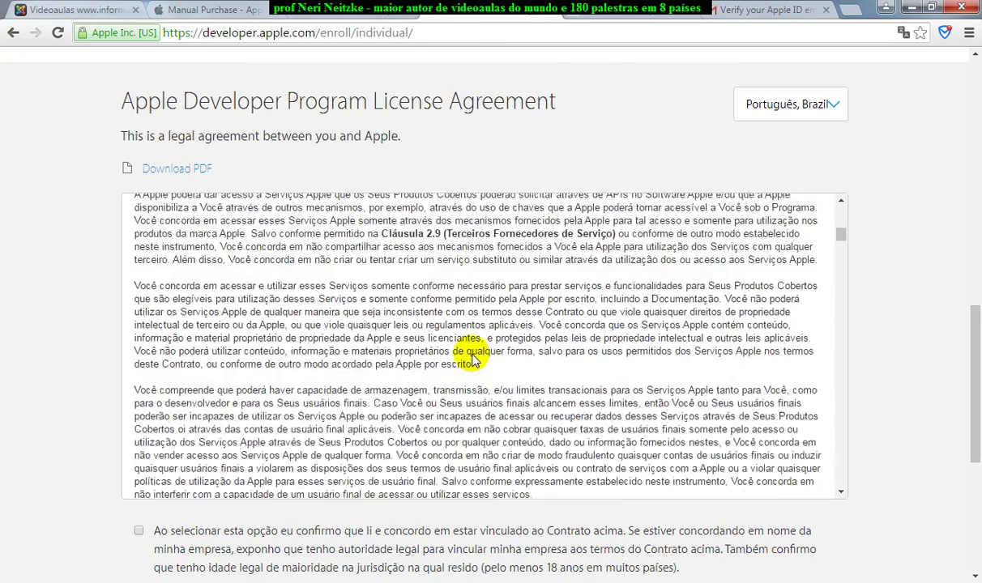
{"action": "scroll", "coordinate": [472, 356], "scroll_direction": "down", "scroll_amount": 8}
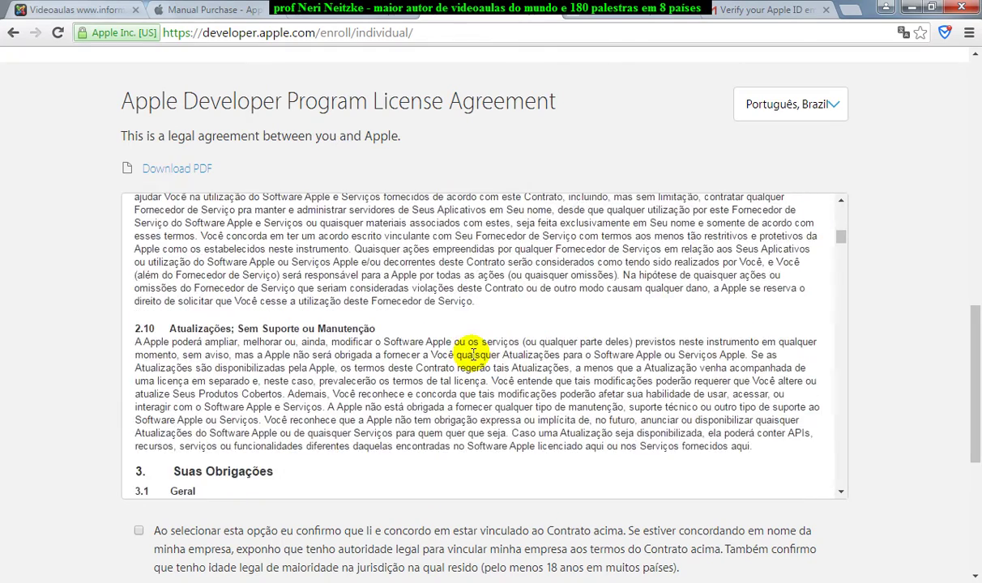
{"action": "scroll", "coordinate": [472, 354], "scroll_direction": "down", "scroll_amount": 10}
{"action": "scroll", "coordinate": [474, 354], "scroll_direction": "down", "scroll_amount": 15}
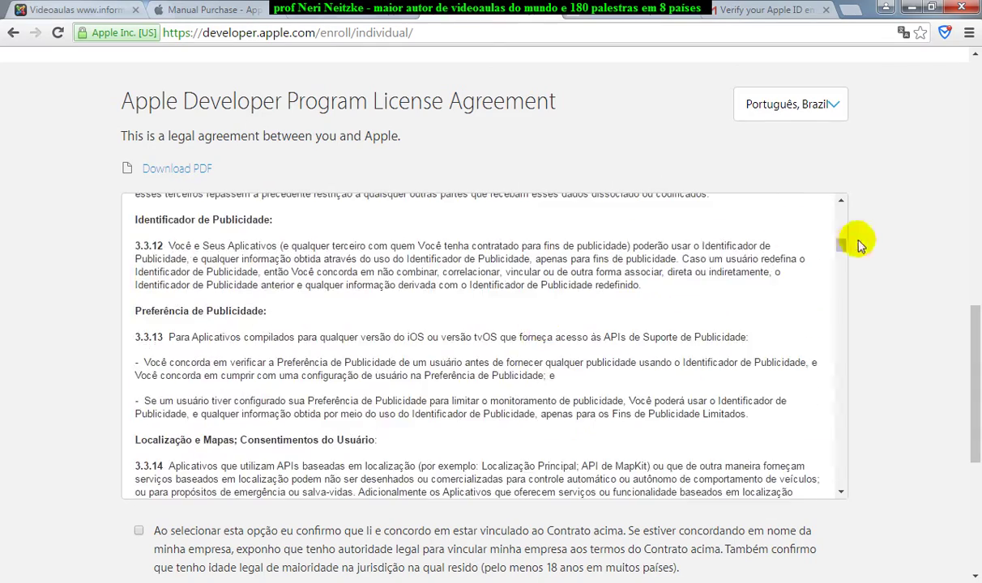
{"action": "left_click_drag", "start_coordinate": [840, 244], "coordinate": [820, 478]}
{"action": "left_click", "coordinate": [139, 530]}
{"action": "scroll", "coordinate": [883, 409], "scroll_direction": "down", "scroll_amount": 4}
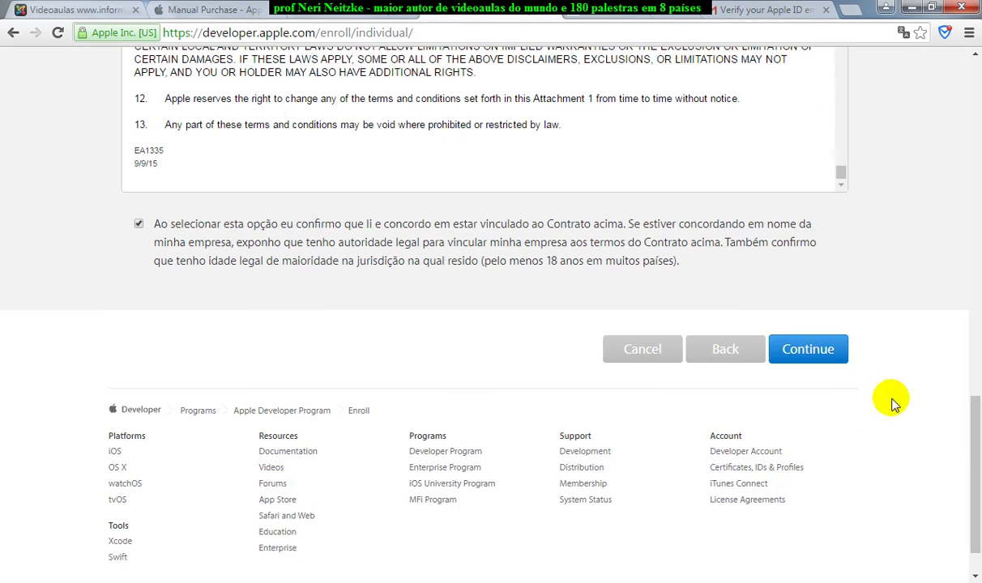
{"action": "left_click", "coordinate": [822, 359]}
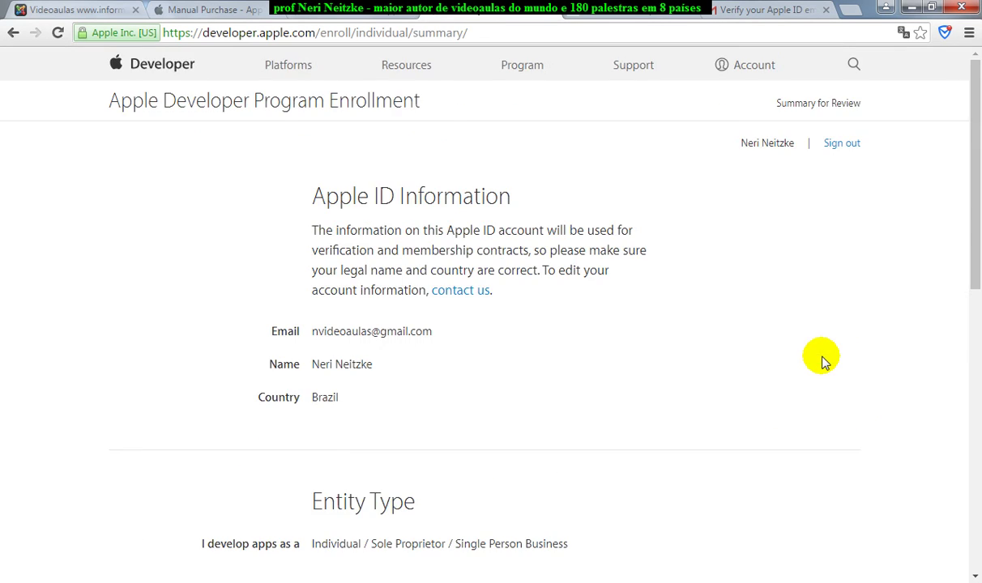
- Confirm the summary and buy the Apple Developer Program, US$ 99 for 1 year
{"action": "scroll", "coordinate": [829, 375], "scroll_direction": "down", "scroll_amount": 3}
{"action": "scroll", "coordinate": [826, 375], "scroll_direction": "down", "scroll_amount": 3}
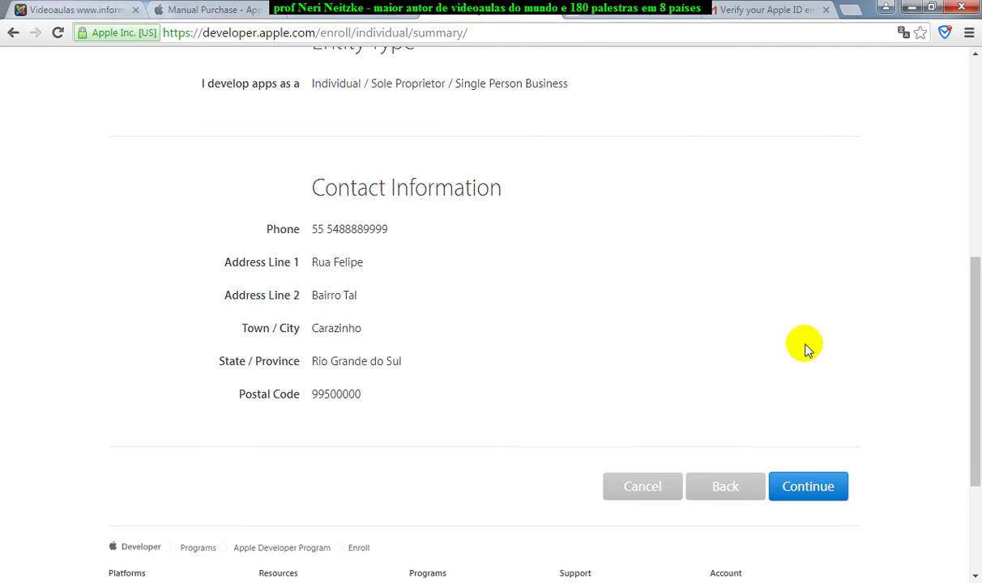
{"action": "scroll", "coordinate": [747, 302], "scroll_direction": "up", "scroll_amount": 4}
{"action": "scroll", "coordinate": [747, 302], "scroll_direction": "down", "scroll_amount": 4}
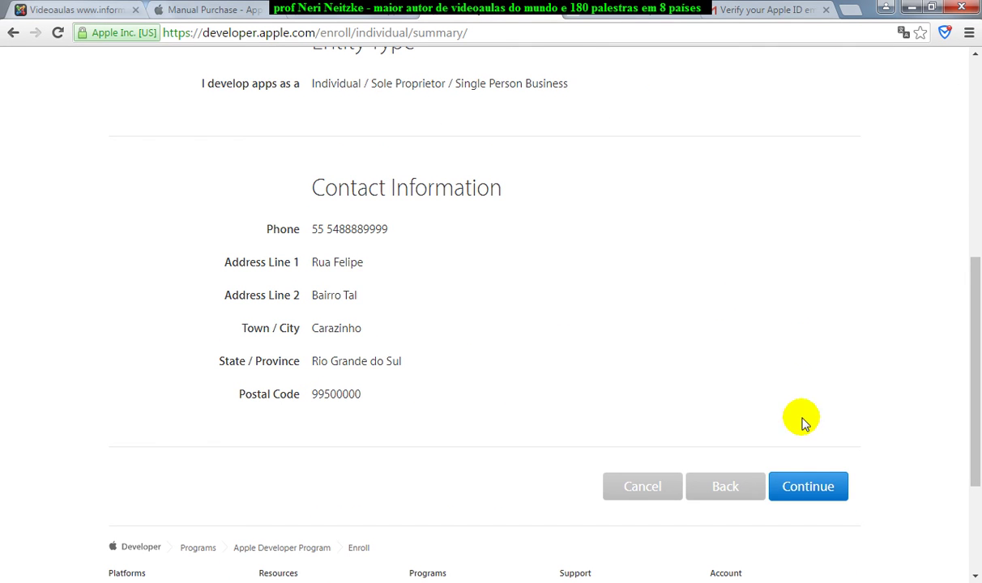
{"action": "left_click", "coordinate": [806, 482]}
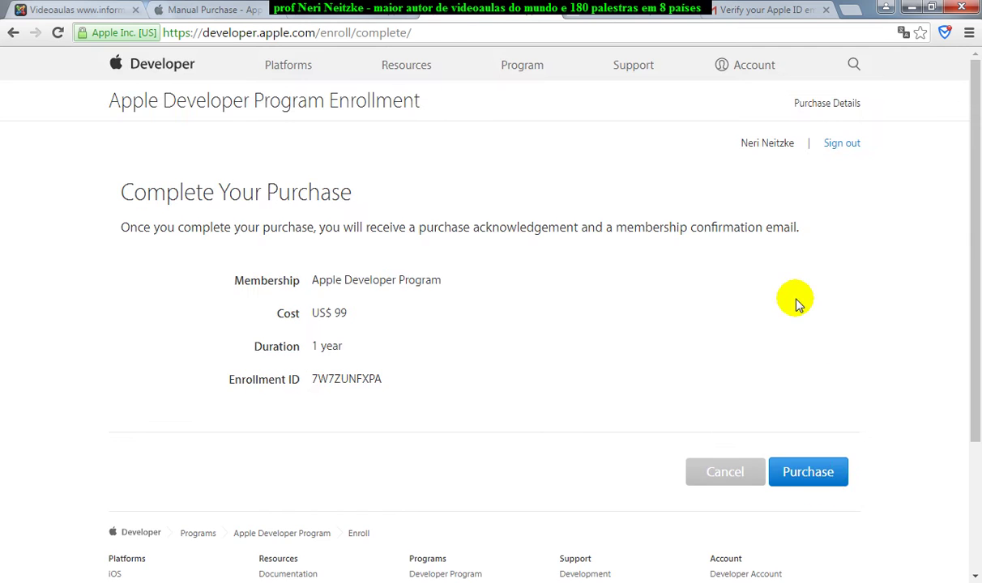
{"action": "scroll", "coordinate": [626, 330], "scroll_direction": "down", "scroll_amount": 2}
{"action": "scroll", "coordinate": [625, 330], "scroll_direction": "up", "scroll_amount": 1}
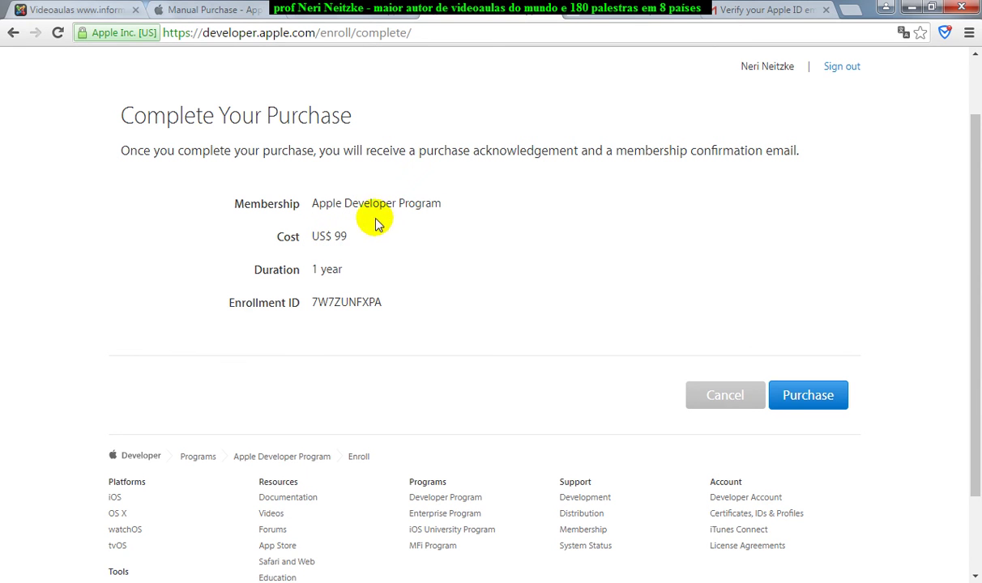
{"action": "left_click", "coordinate": [818, 400]}
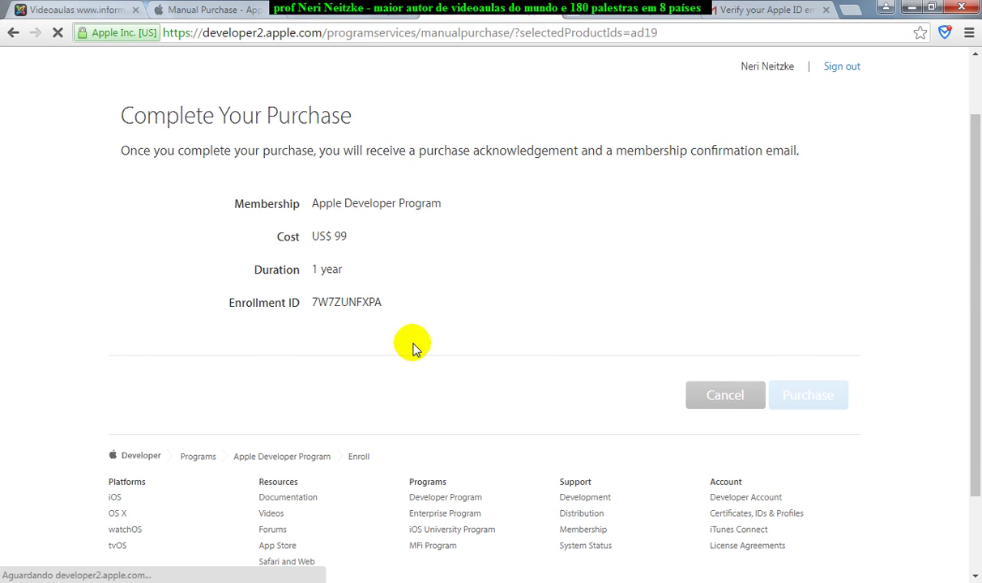
- Start typing the billing street address in the card form
{"action": "scroll", "coordinate": [681, 360], "scroll_direction": "down", "scroll_amount": 4}
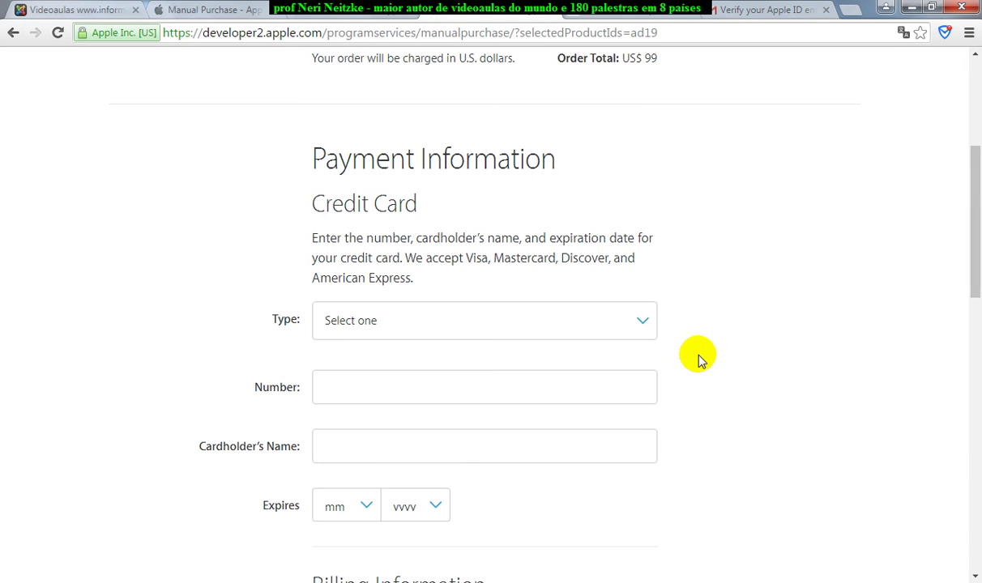
{"action": "scroll", "coordinate": [701, 360], "scroll_direction": "down", "scroll_amount": 1}
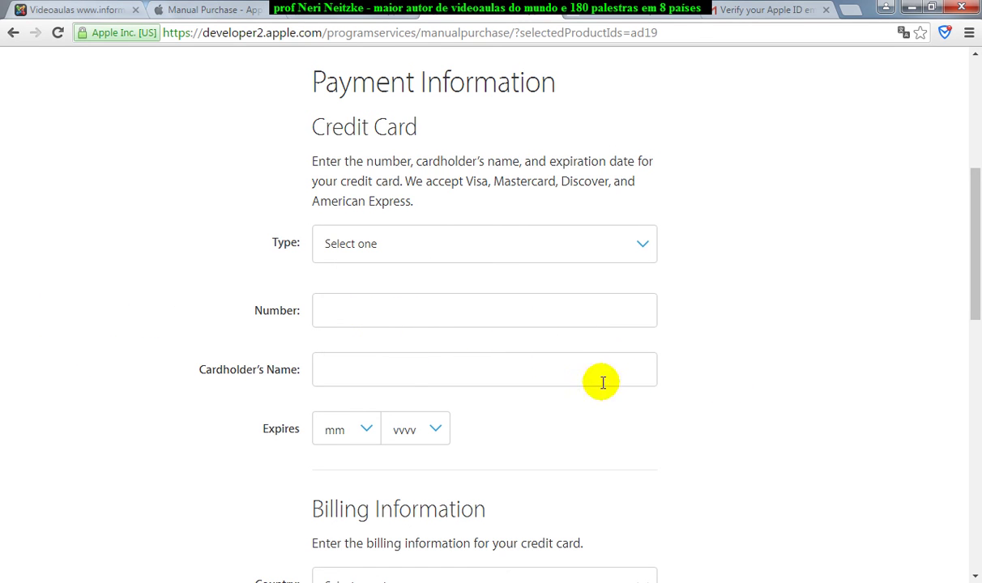
{"action": "left_click", "coordinate": [654, 380]}
{"action": "scroll", "coordinate": [764, 437], "scroll_direction": "down", "scroll_amount": 3}
{"action": "scroll", "coordinate": [765, 429], "scroll_direction": "down", "scroll_amount": 2}
{"action": "left_click", "coordinate": [328, 270]}
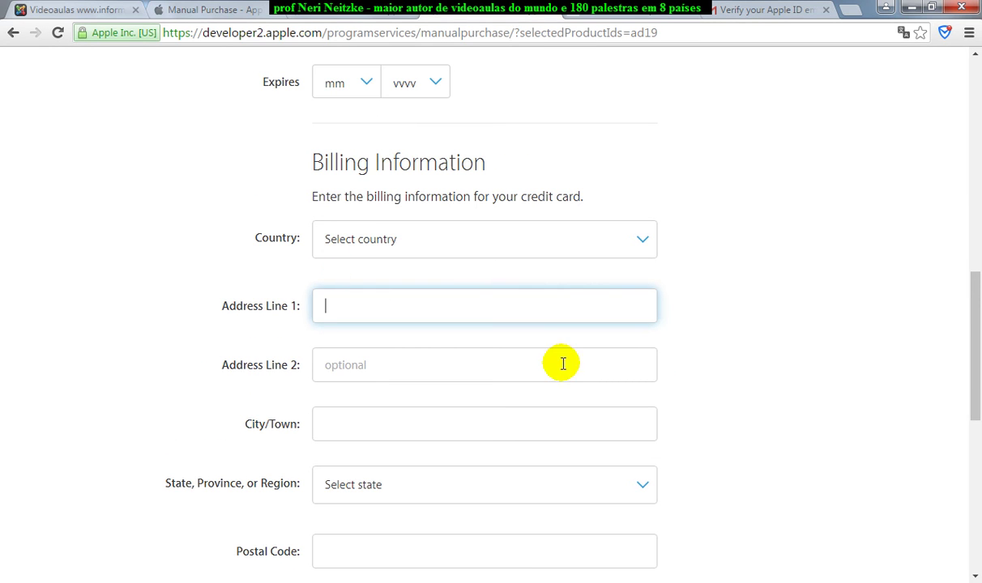
{"action": "type", "text": "Rua"}
{"action": "scroll", "coordinate": [733, 376], "scroll_direction": "up", "scroll_amount": 1}
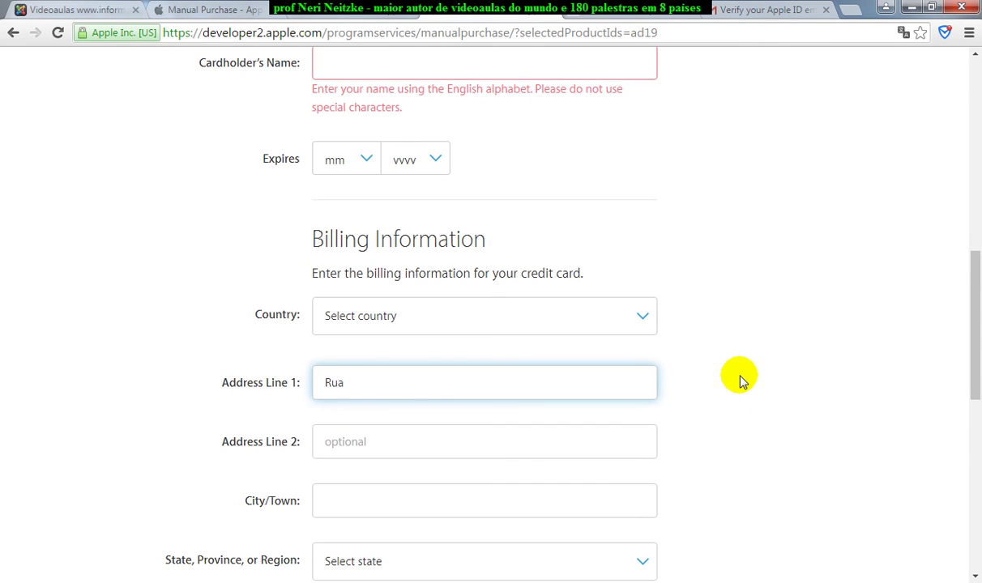
{"action": "scroll", "coordinate": [740, 377], "scroll_direction": "up", "scroll_amount": 1}
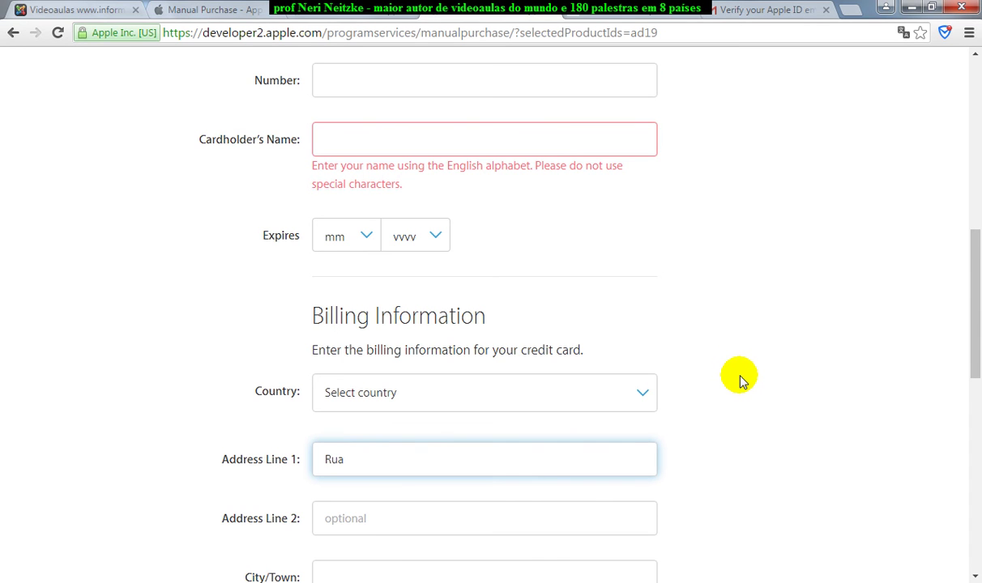
{"action": "scroll", "coordinate": [739, 378], "scroll_direction": "up", "scroll_amount": 2}
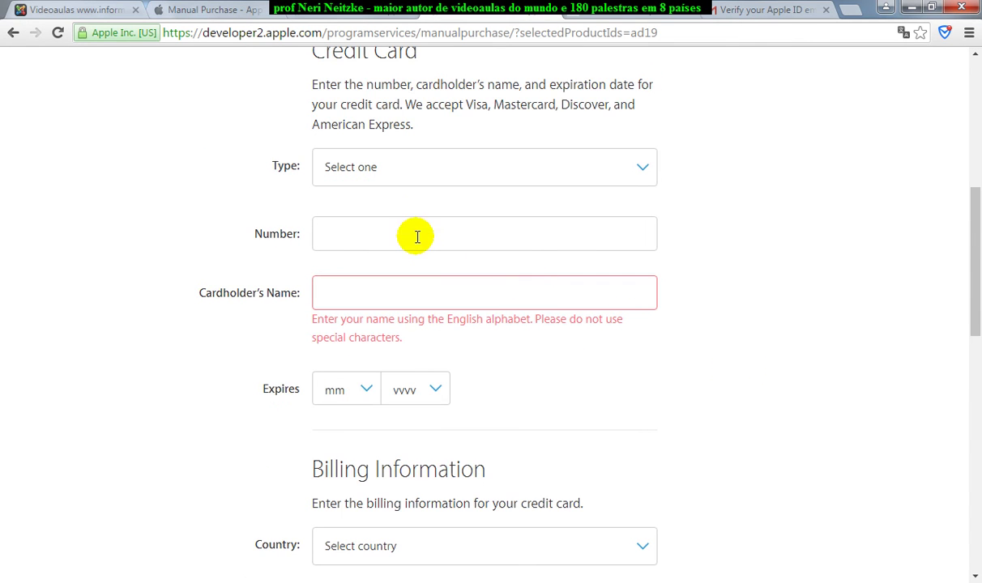
- Choose MasterCard and enter the cardholder's name and card number, which land in swapped fields
{"action": "left_click", "coordinate": [464, 174]}
{"action": "left_click", "coordinate": [413, 240]}
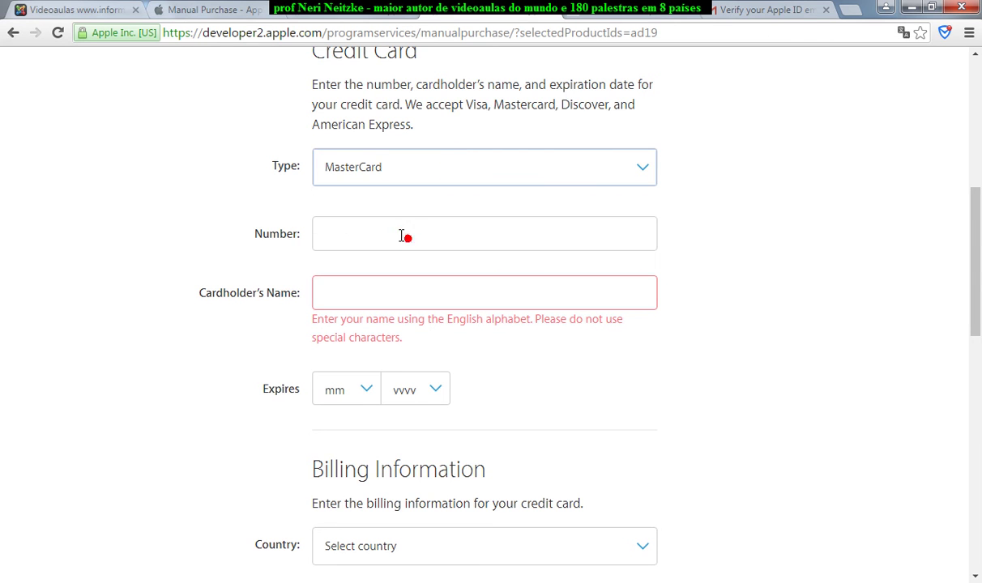
{"action": "left_click", "coordinate": [382, 234]}
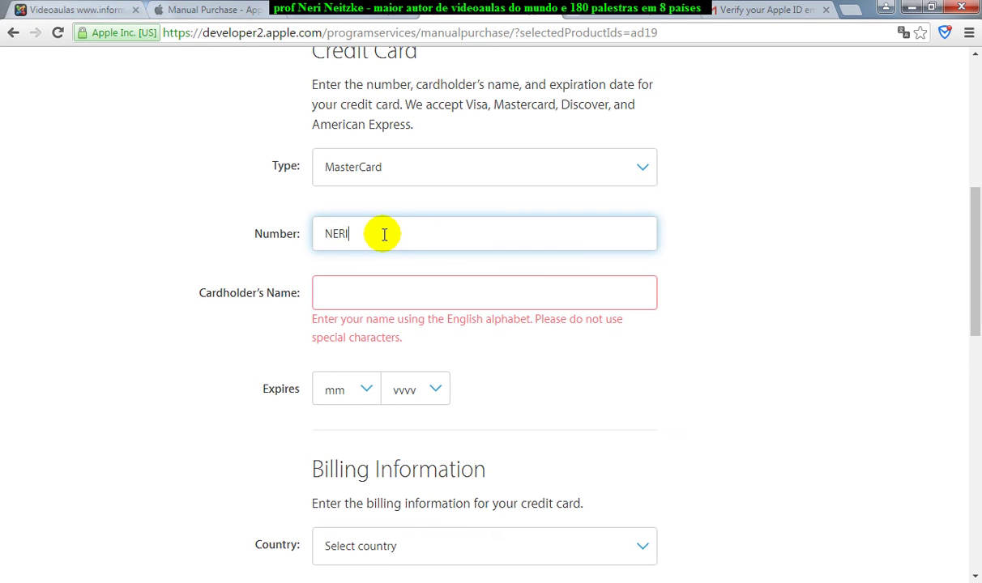
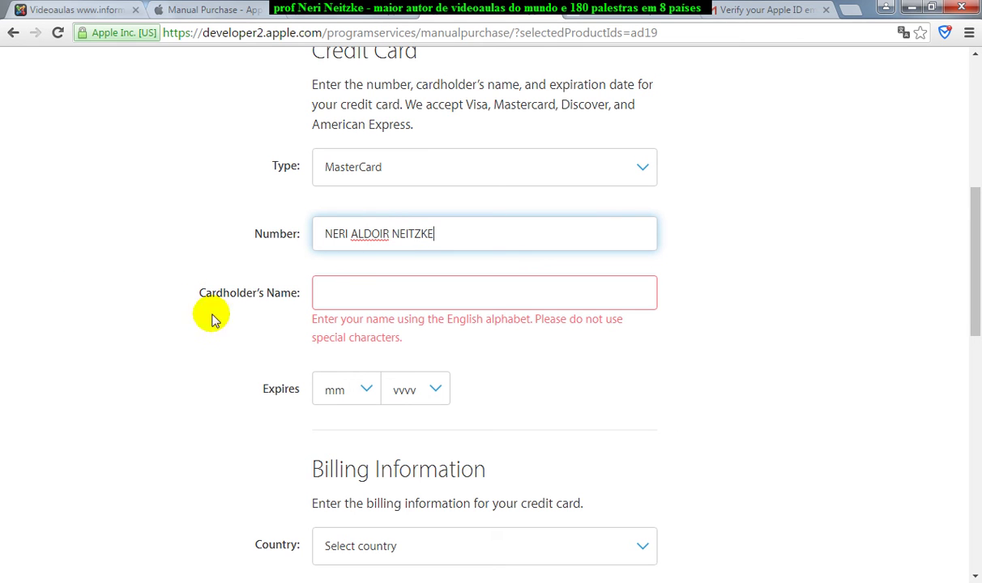
{"action": "left_click", "coordinate": [344, 292]}
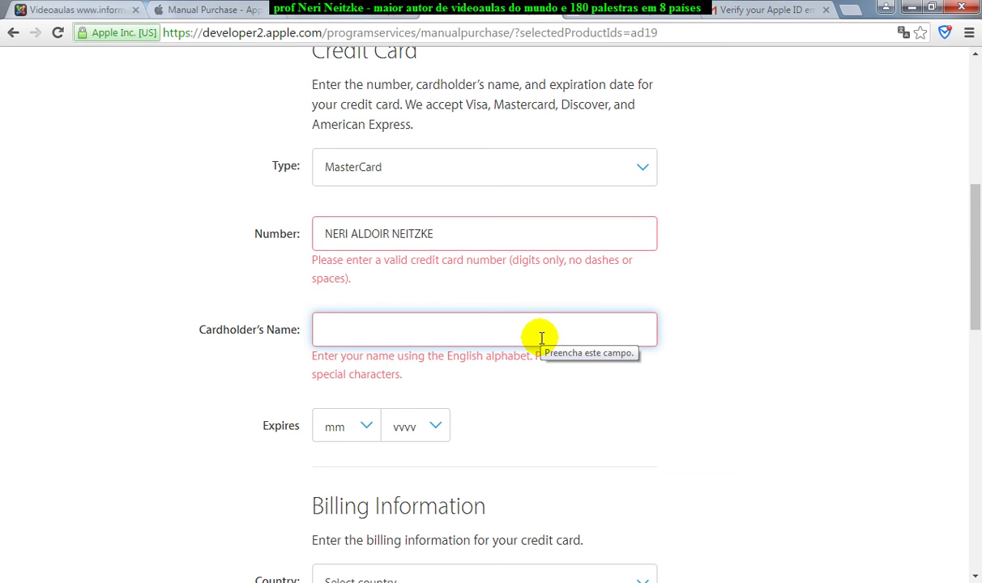
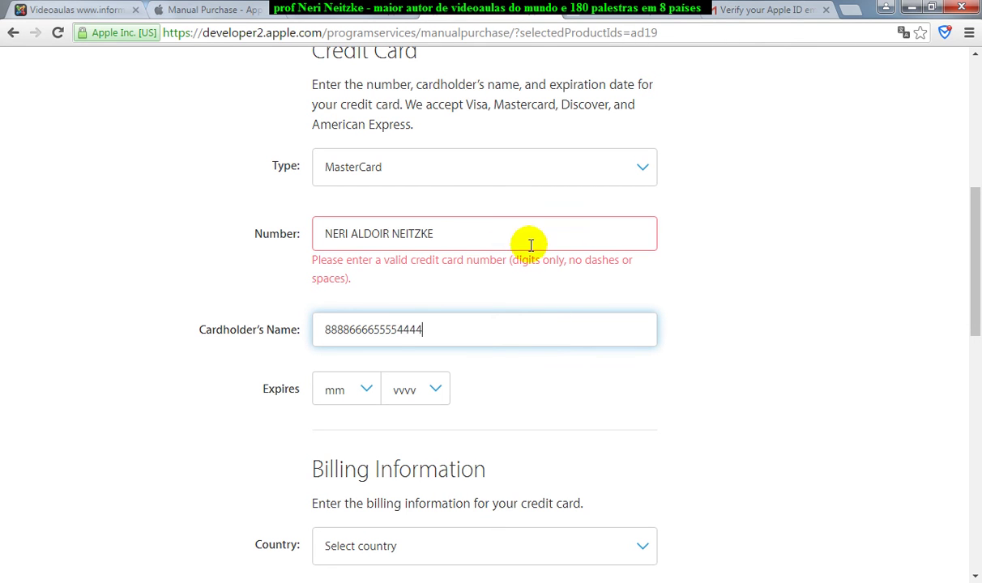
- Fix the swapped fields: clear the Number field and enter the cardholder's name
{"action": "key", "text": "ctrl+a"}
{"action": "key", "text": "ctrl+x"}
{"action": "left_click_drag", "start_coordinate": [445, 234], "coordinate": [254, 236]}
{"action": "key", "text": "ctrl+v"}
{"action": "left_click", "coordinate": [373, 333]}
{"action": "left_click_drag", "start_coordinate": [486, 233], "coordinate": [230, 230]}
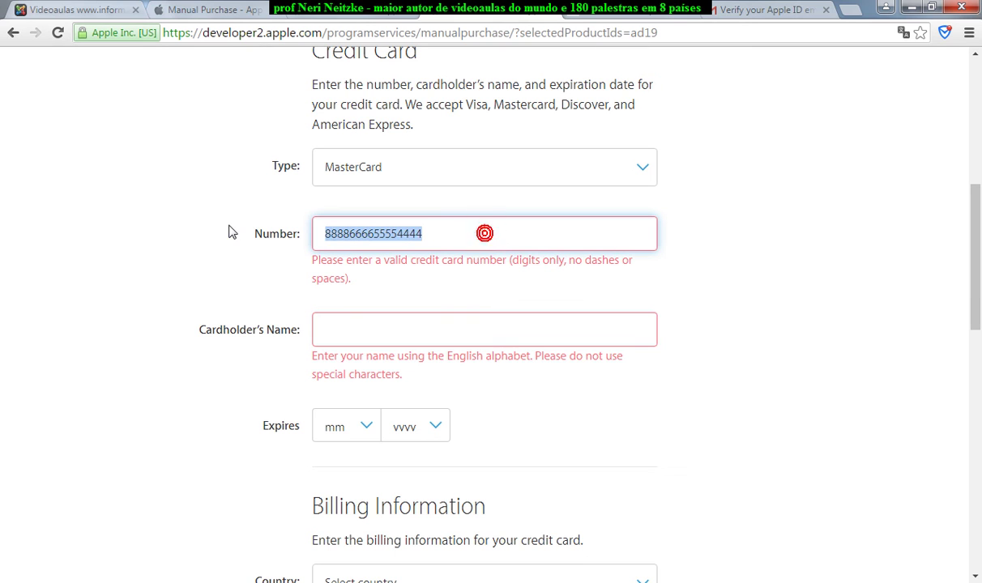
{"action": "key", "text": "ctrl+x"}
{"action": "left_click", "coordinate": [373, 334]}
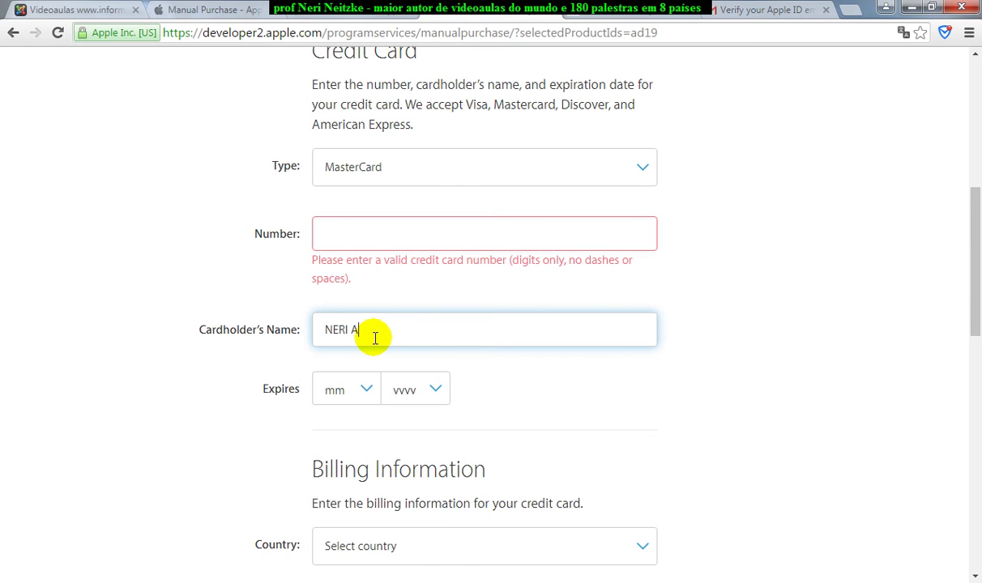
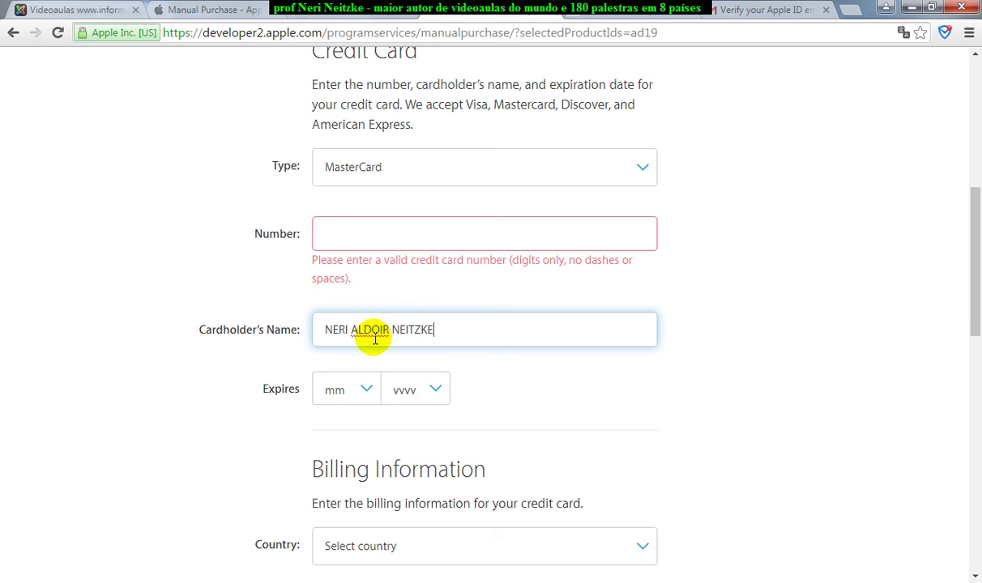
- Set the card expiry to 01/2020
{"action": "left_click", "coordinate": [371, 389]}
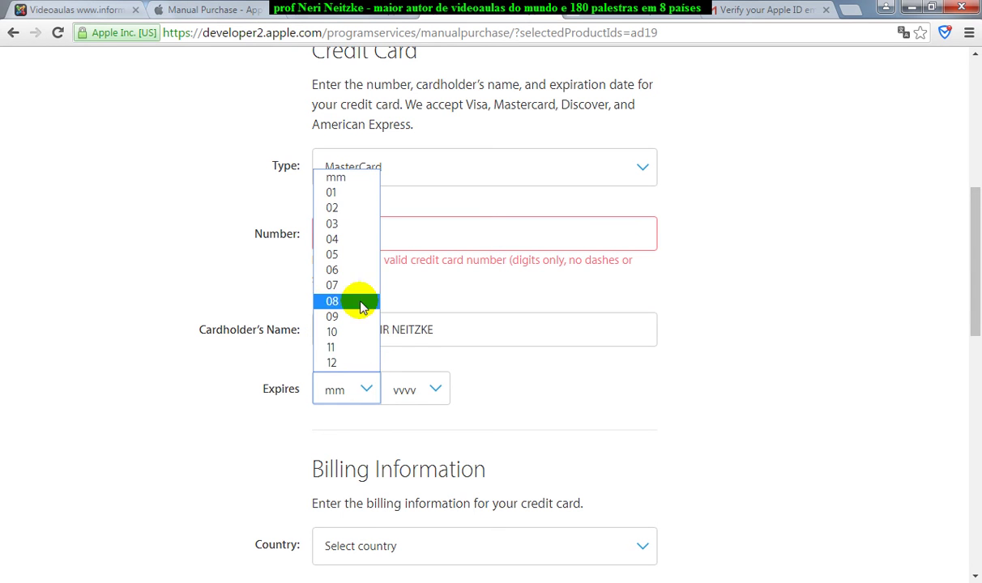
{"action": "left_click", "coordinate": [353, 196]}
{"action": "left_click", "coordinate": [425, 387]}
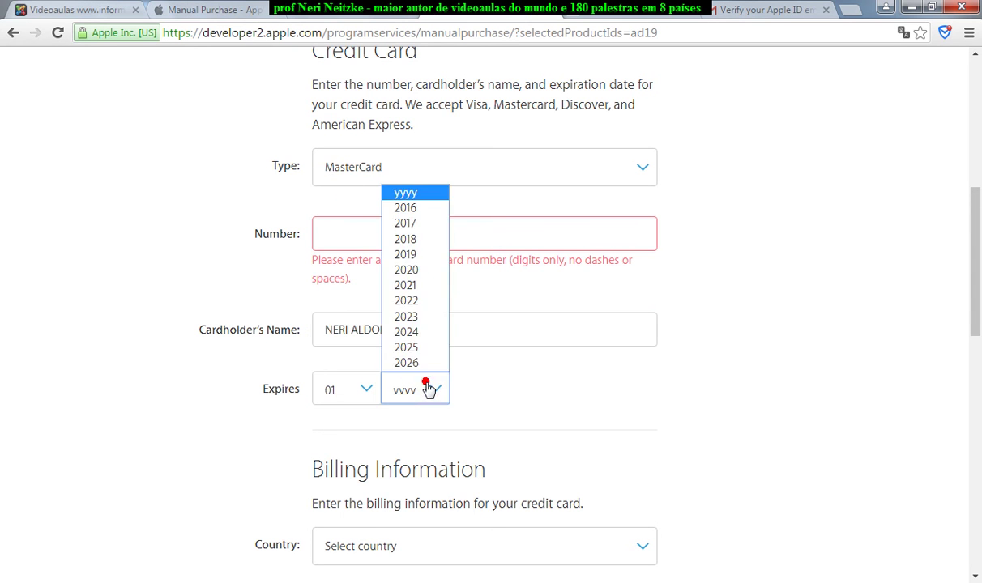
{"action": "left_click", "coordinate": [406, 269]}
{"action": "left_click", "coordinate": [746, 322]}
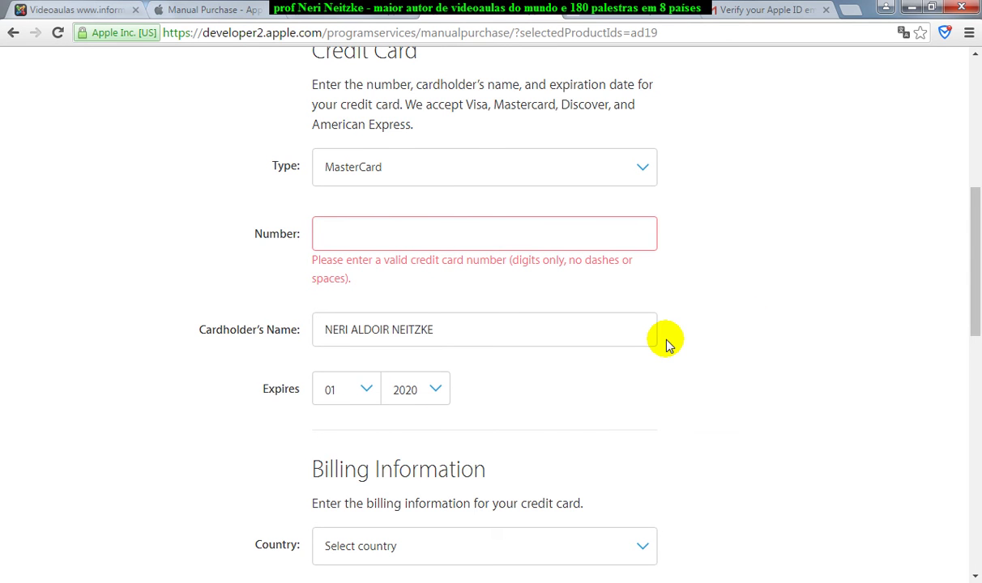
{"action": "scroll", "coordinate": [666, 344], "scroll_direction": "down", "scroll_amount": 5}
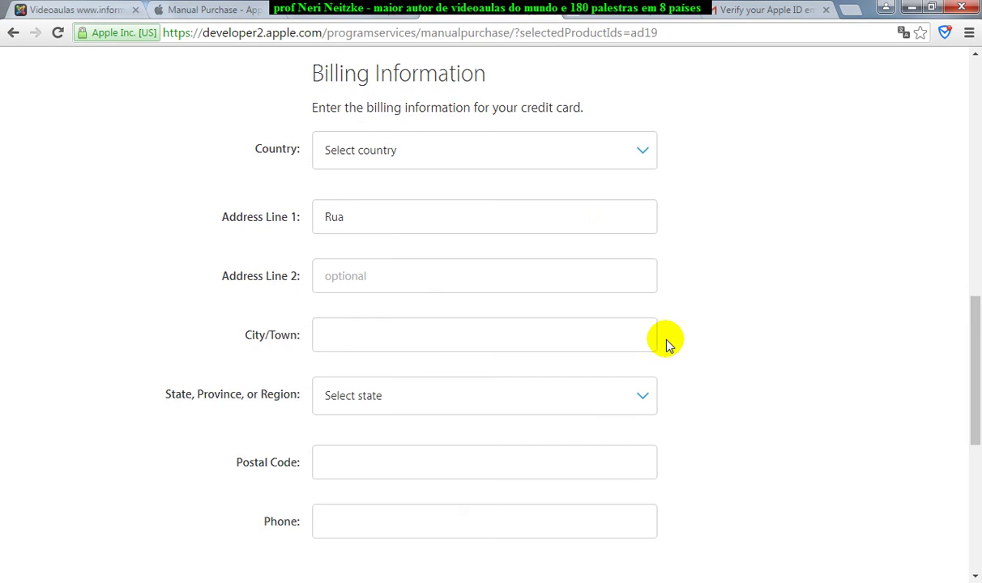
- Set the billing country to Brazil
{"action": "left_click", "coordinate": [640, 151]}
{"action": "key", "text": "b"}
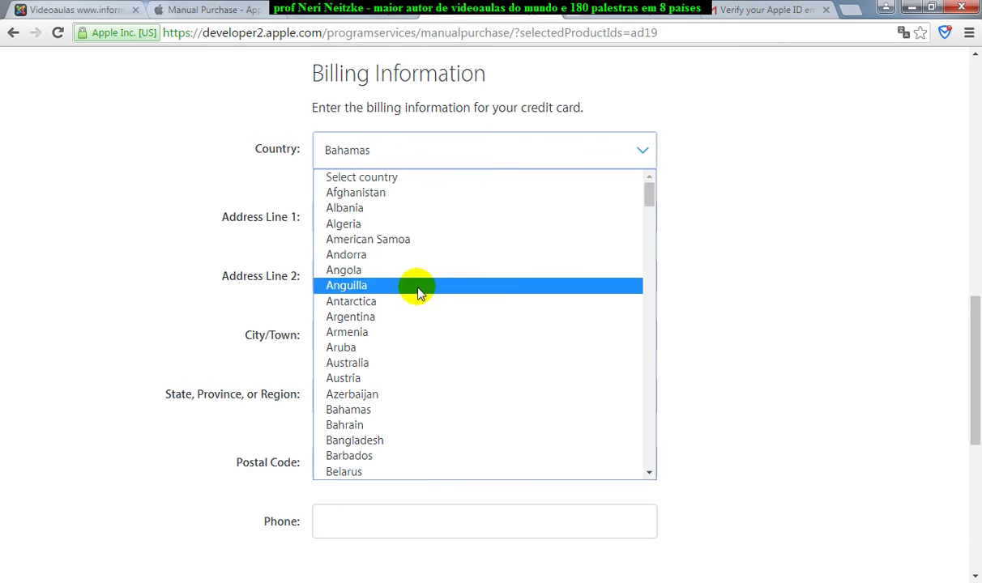
{"action": "scroll", "coordinate": [414, 407], "scroll_direction": "down", "scroll_amount": 5}
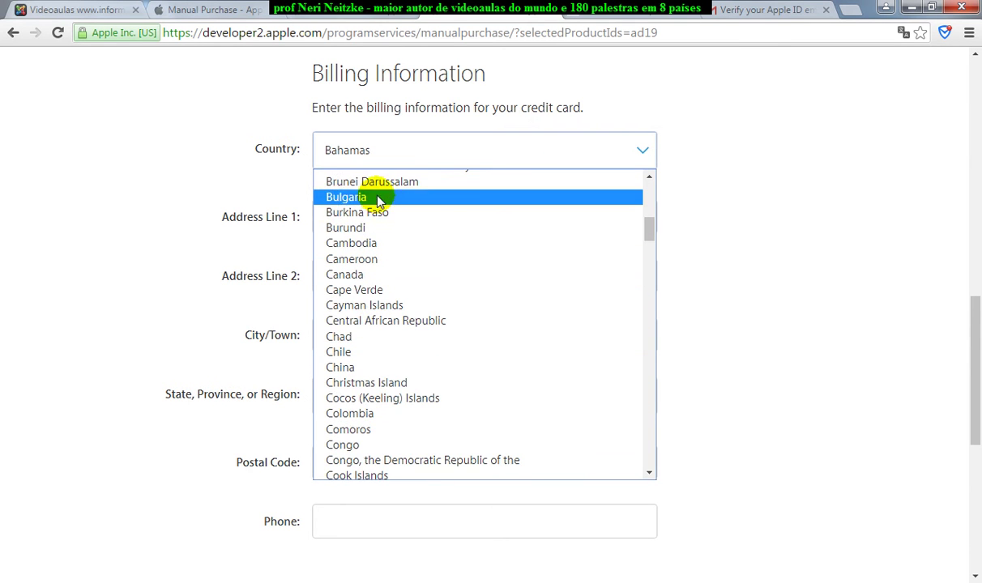
{"action": "scroll", "coordinate": [416, 212], "scroll_direction": "up", "scroll_amount": 7}
{"action": "scroll", "coordinate": [414, 244], "scroll_direction": "down", "scroll_amount": 4}
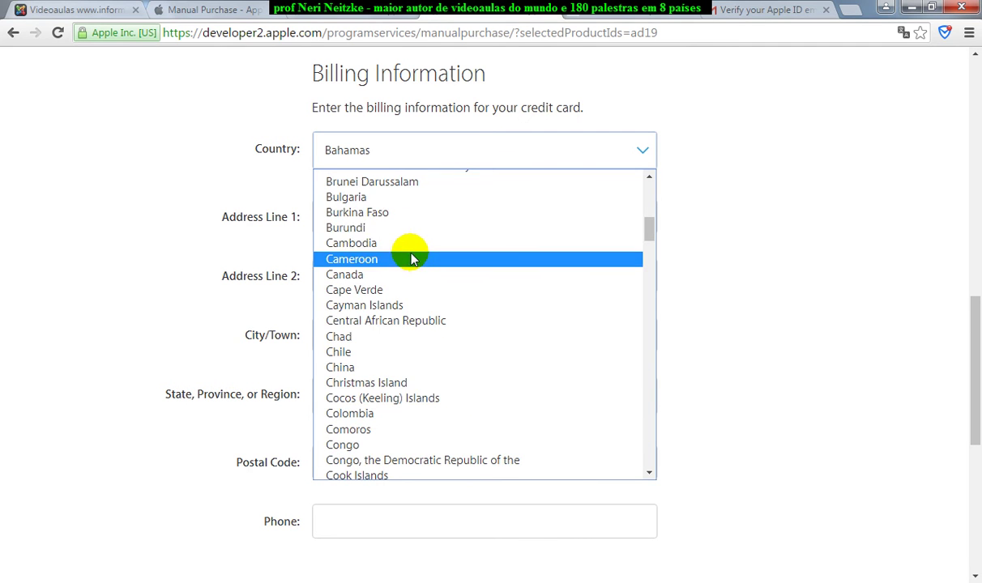
{"action": "scroll", "coordinate": [376, 247], "scroll_direction": "up", "scroll_amount": 2}
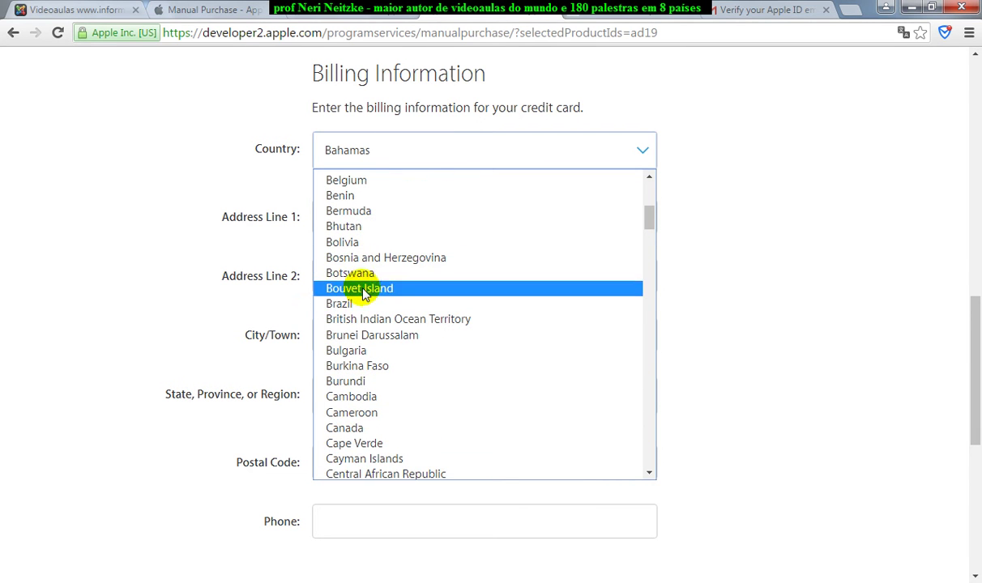
{"action": "left_click", "coordinate": [360, 304]}
- Enter the accented street name in Address Line 1 and the neighbourhood in Line 2
{"action": "left_click", "coordinate": [391, 216]}
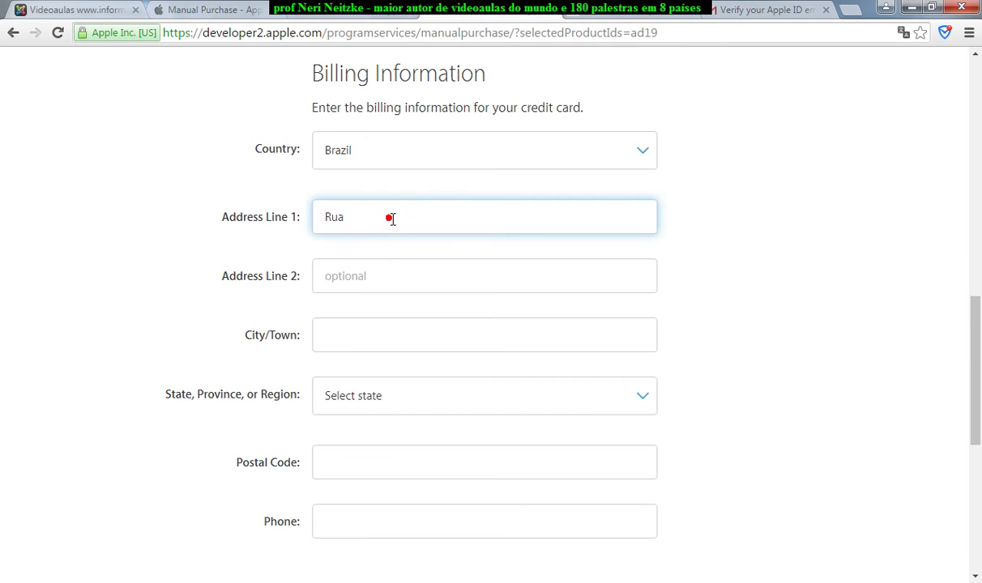
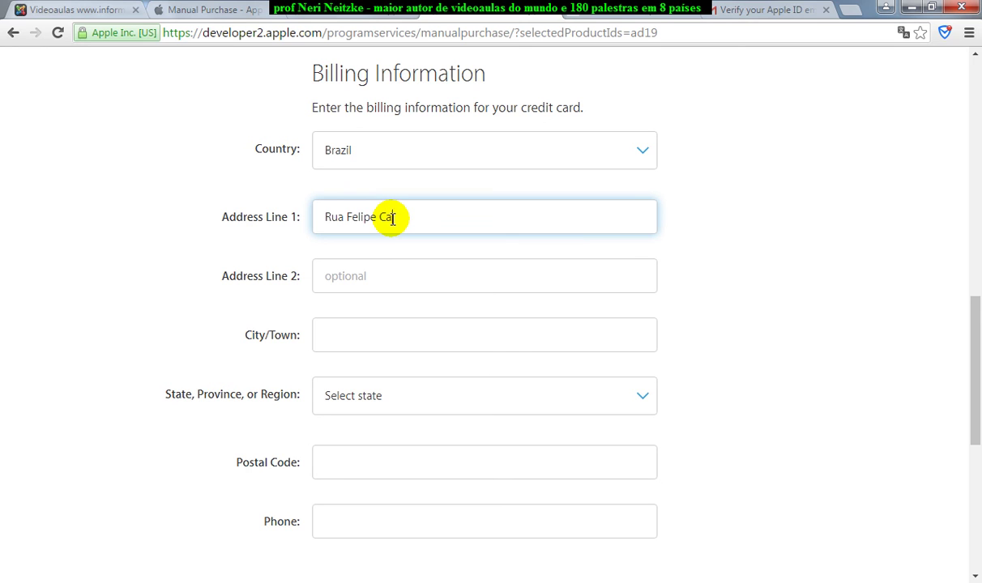
{"action": "key", "text": "Tab"}
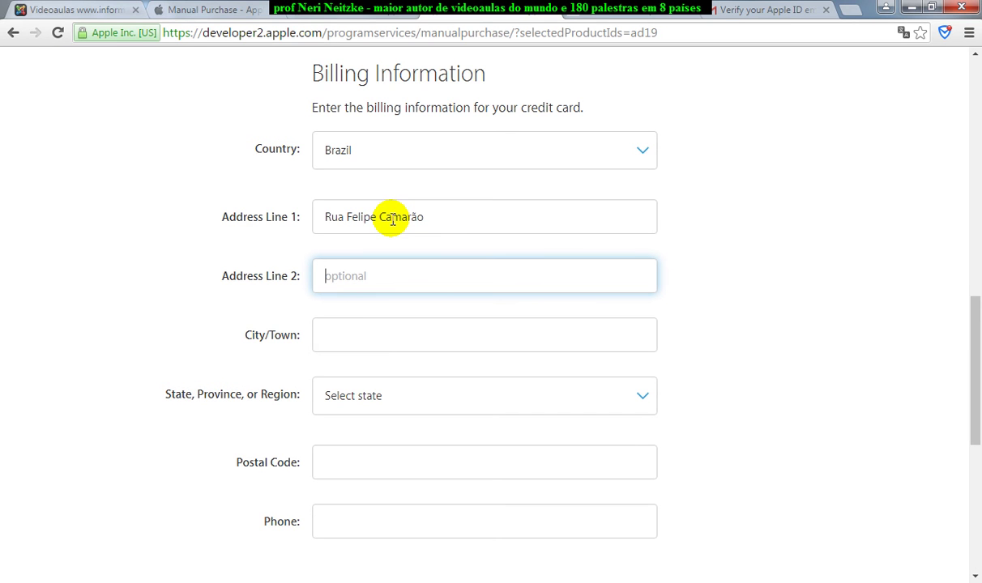
{"action": "type", "text": "Bairro Braganholo"}
- Fill in the billing city, state and postal code
{"action": "key", "text": "Tab"}
{"action": "type", "text": "Carazinho"}
{"action": "key", "text": "Tab"}
{"action": "type", "text": "alr"}
{"action": "key", "text": "r"}
{"action": "key", "text": "r"}
{"action": "key", "text": "Tab"}
{"action": "type", "text": "99500000"}
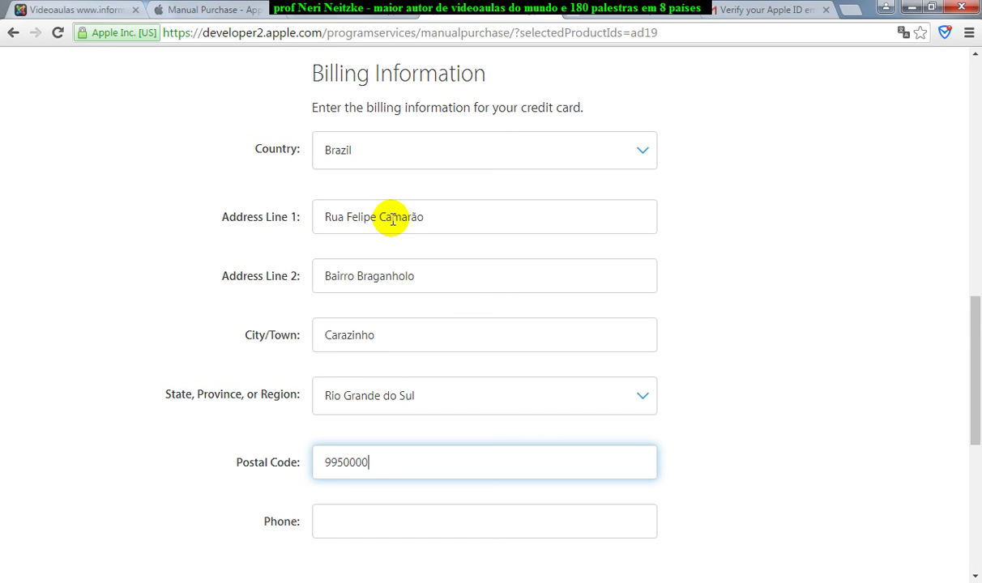
- Enter the phone number without the leading plus sign and submit the billing information
{"action": "key", "text": "Tab"}
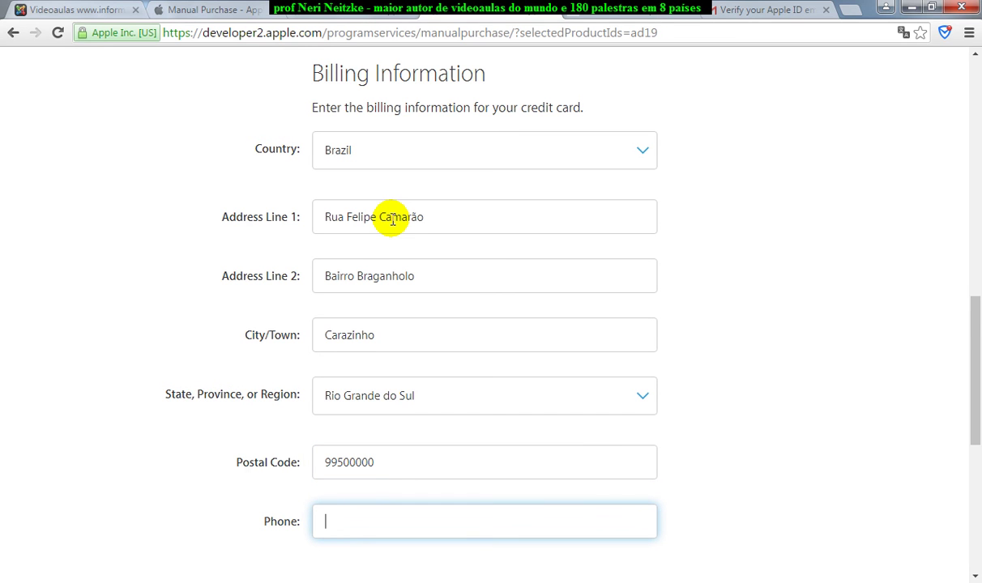
{"action": "type", "text": "5"}
{"action": "key", "text": "BackSpace"}
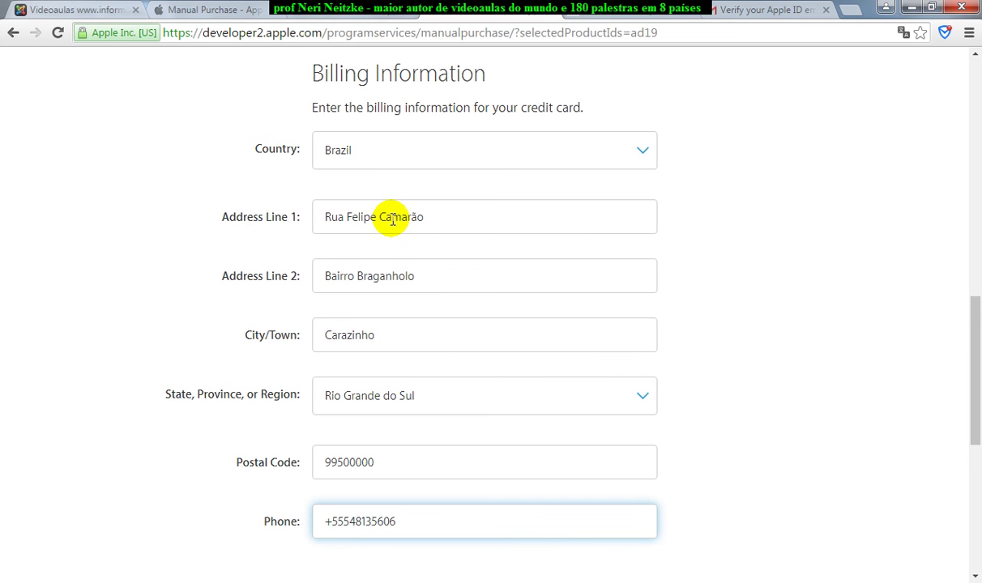
{"action": "left_click", "coordinate": [329, 522]}
{"action": "key", "text": "Delete"}
{"action": "scroll", "coordinate": [702, 384], "scroll_direction": "down", "scroll_amount": 4}
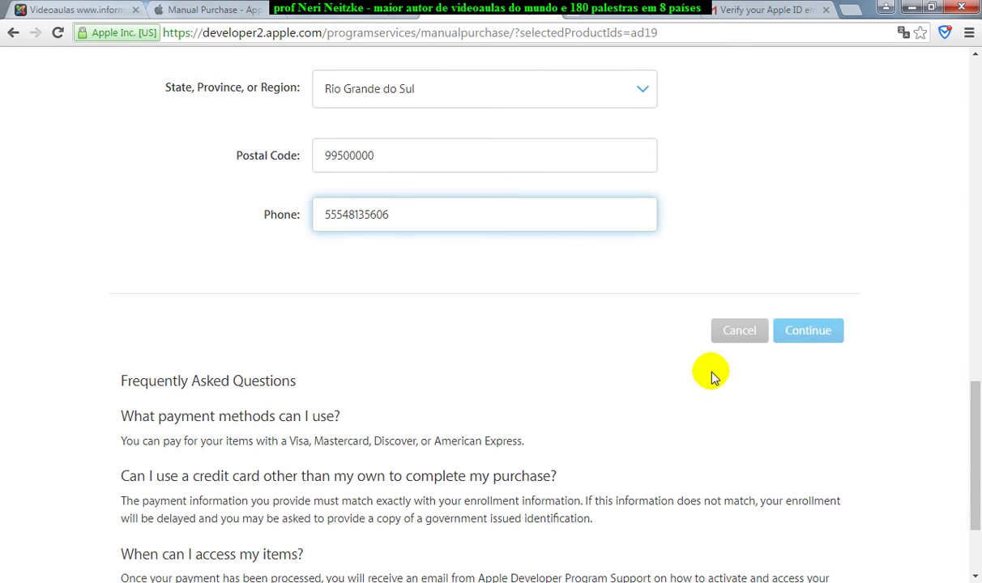
{"action": "left_click", "coordinate": [809, 334]}
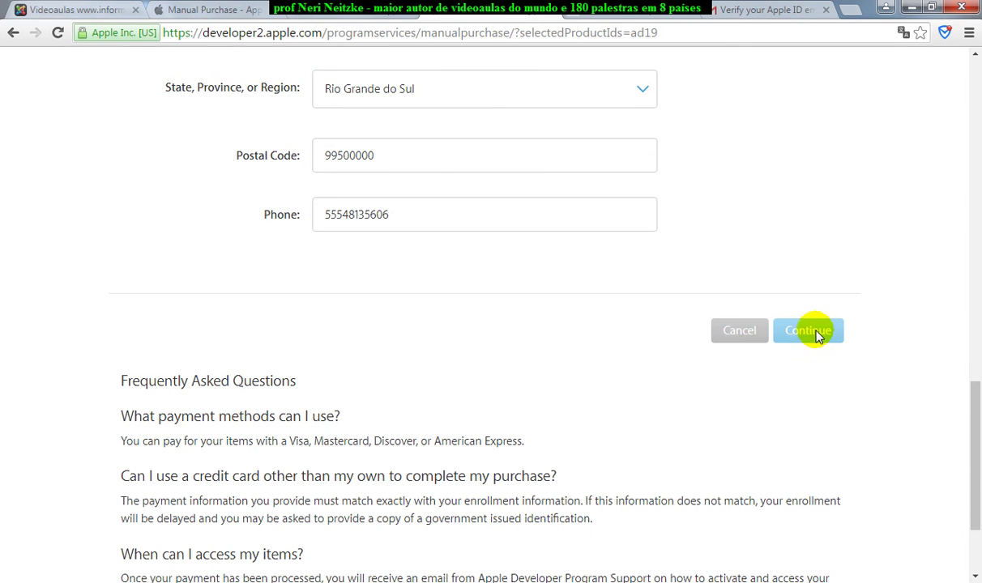
- Check the card, billing and member fields, then go on to the order review
{"action": "scroll", "coordinate": [615, 298], "scroll_direction": "up", "scroll_amount": 6}
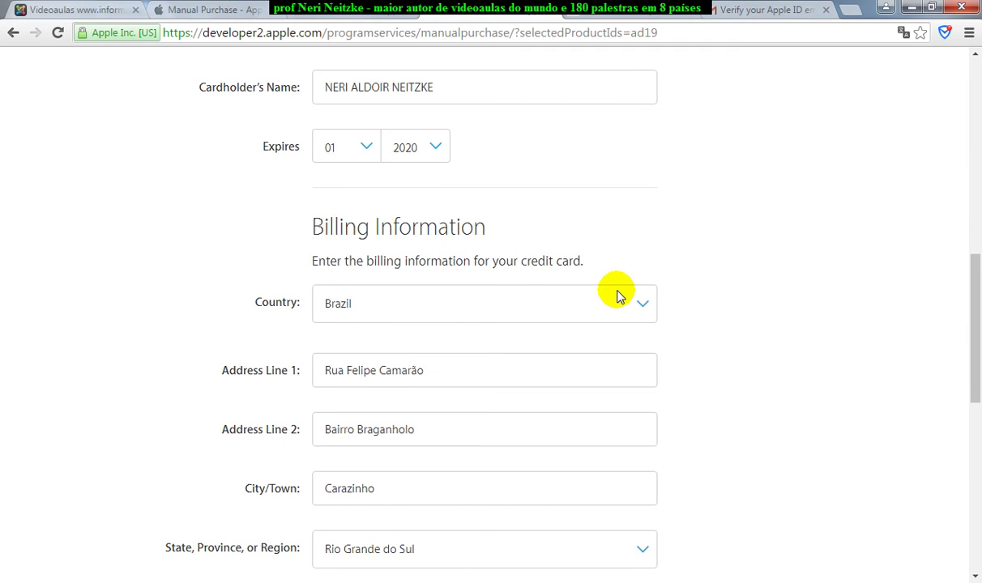
{"action": "scroll", "coordinate": [627, 302], "scroll_direction": "up", "scroll_amount": 3}
{"action": "scroll", "coordinate": [648, 308], "scroll_direction": "down", "scroll_amount": 2}
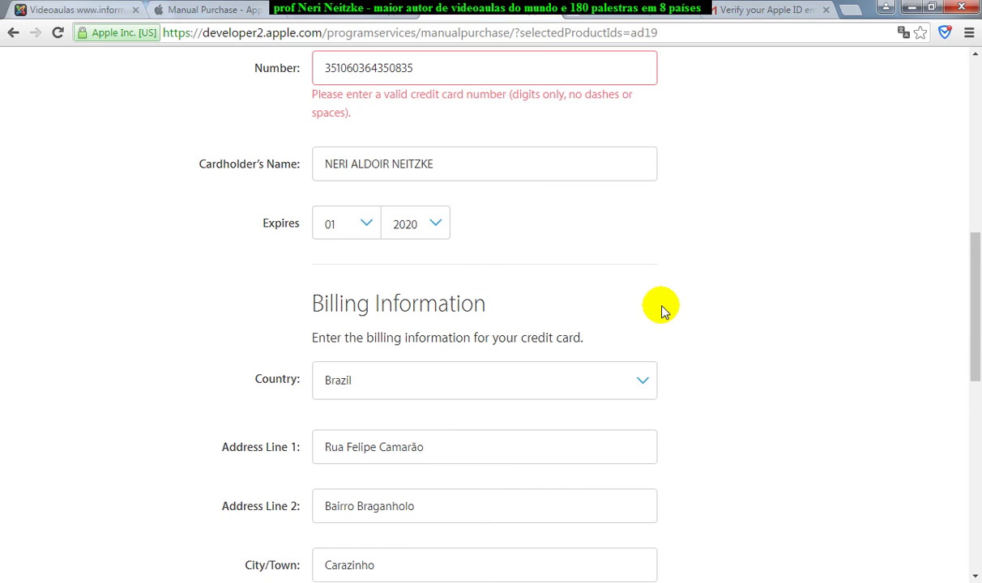
{"action": "scroll", "coordinate": [661, 312], "scroll_direction": "down", "scroll_amount": 1}
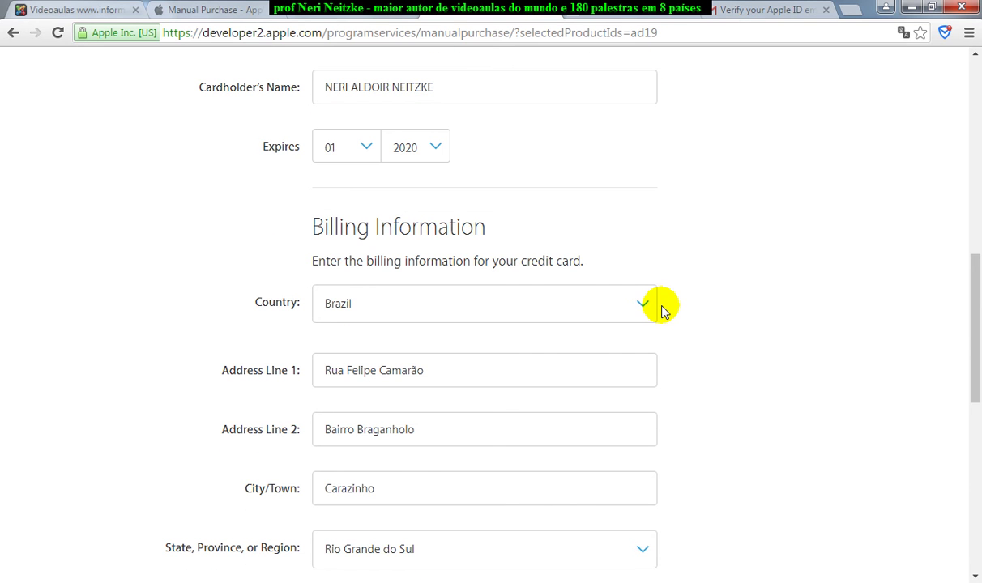
{"action": "scroll", "coordinate": [662, 311], "scroll_direction": "up", "scroll_amount": 3}
{"action": "scroll", "coordinate": [758, 329], "scroll_direction": "down", "scroll_amount": 3}
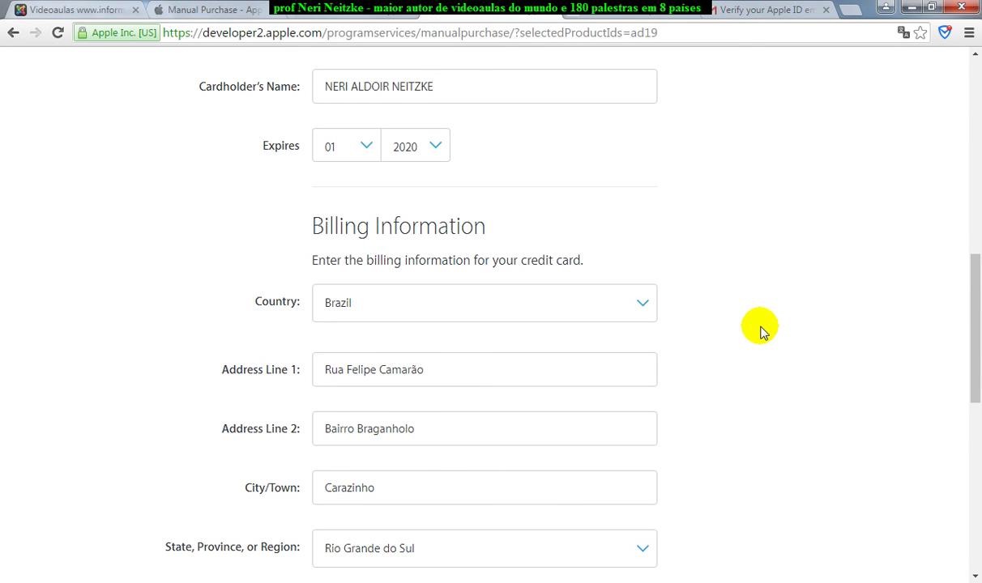
{"action": "scroll", "coordinate": [850, 340], "scroll_direction": "down", "scroll_amount": 2}
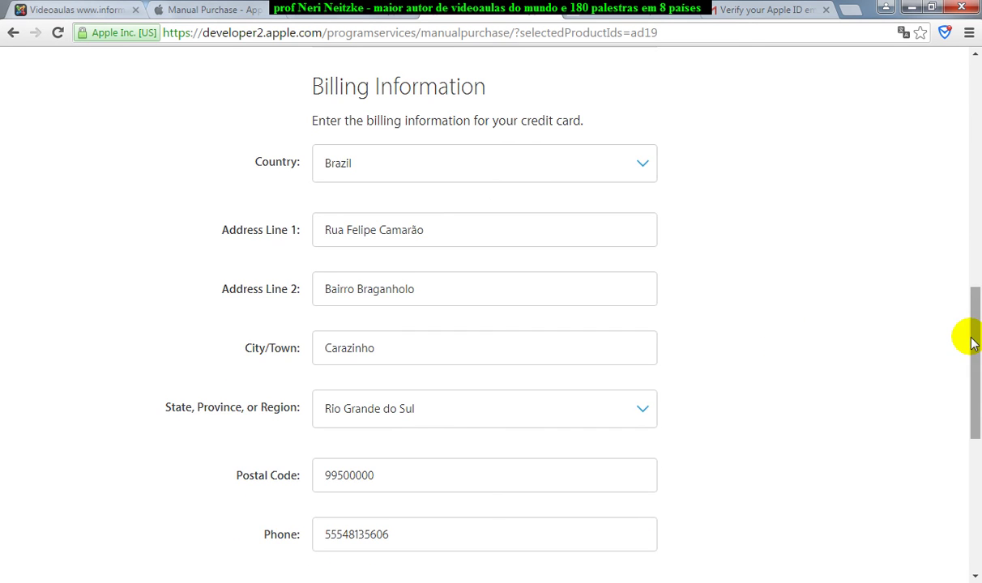
{"action": "left_click_drag", "start_coordinate": [971, 338], "coordinate": [977, 435]}
{"action": "left_click", "coordinate": [810, 337]}
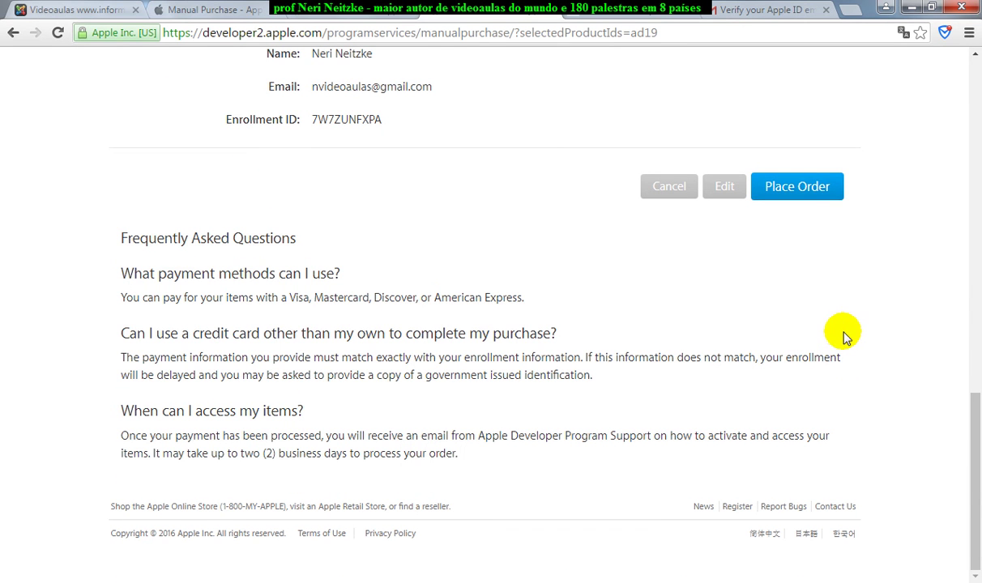
{"action": "left_click_drag", "start_coordinate": [976, 426], "coordinate": [976, 398]}
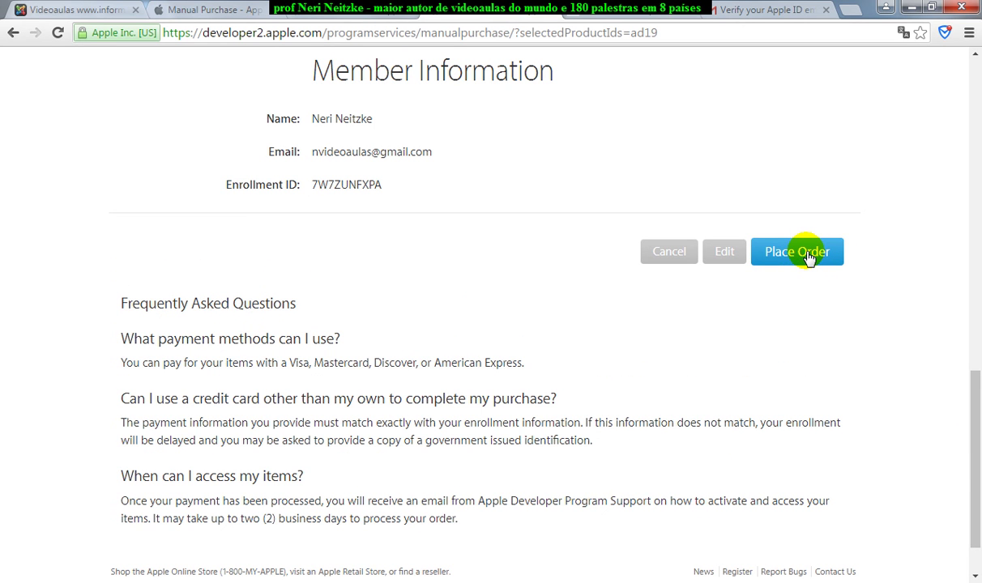
- Place the order and read the invalid postal code and address line error
{"action": "left_click", "coordinate": [802, 252]}
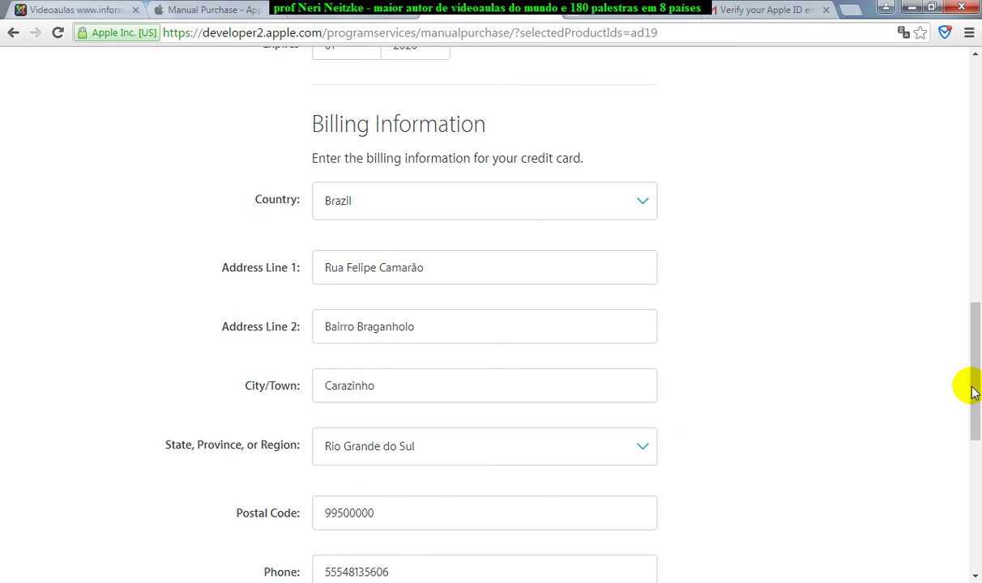
{"action": "left_click_drag", "start_coordinate": [975, 383], "coordinate": [978, 140]}
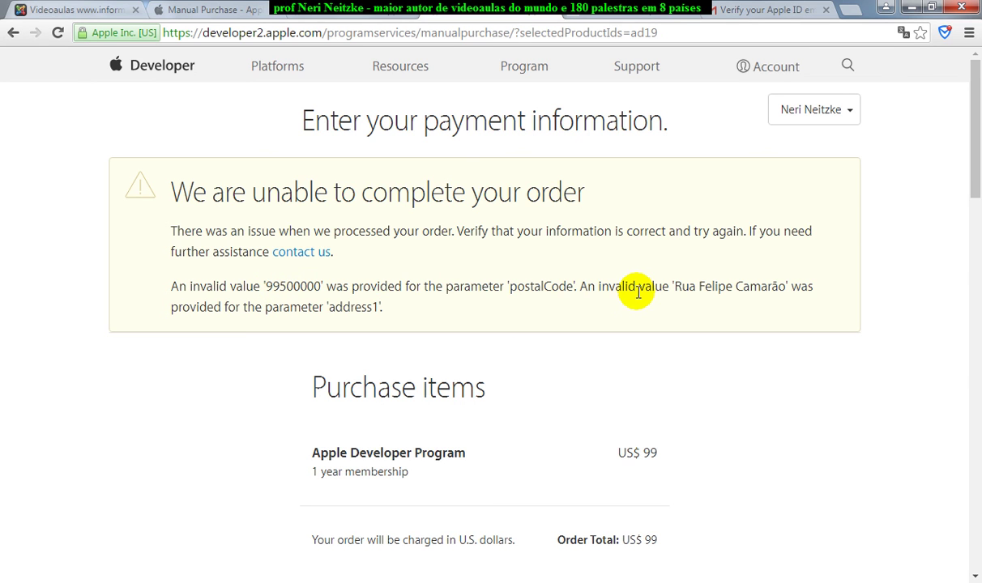
- Replace the accented 'ã' with 'a' in Address Line 1
{"action": "left_click_drag", "start_coordinate": [688, 289], "coordinate": [790, 288]}
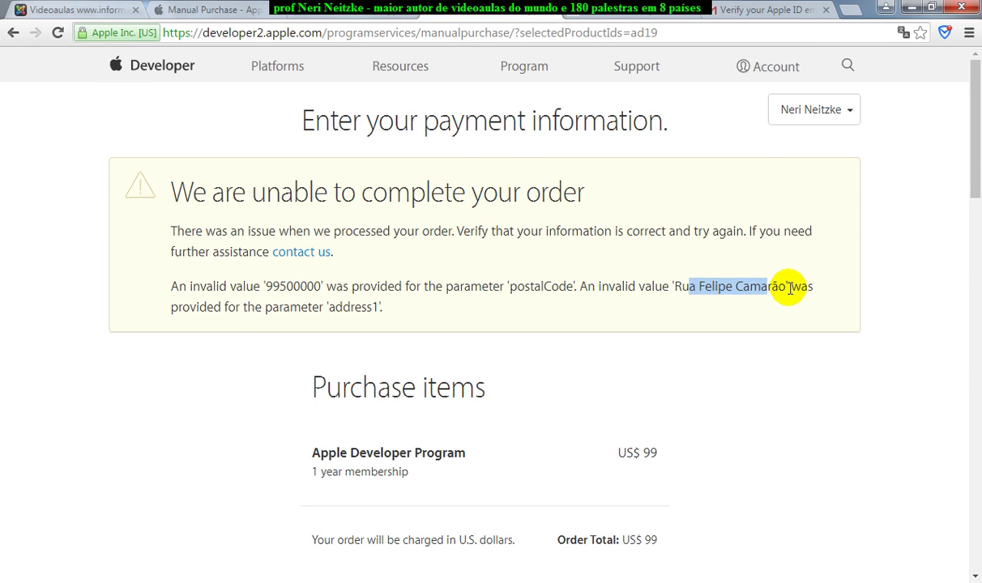
{"action": "left_click", "coordinate": [972, 121]}
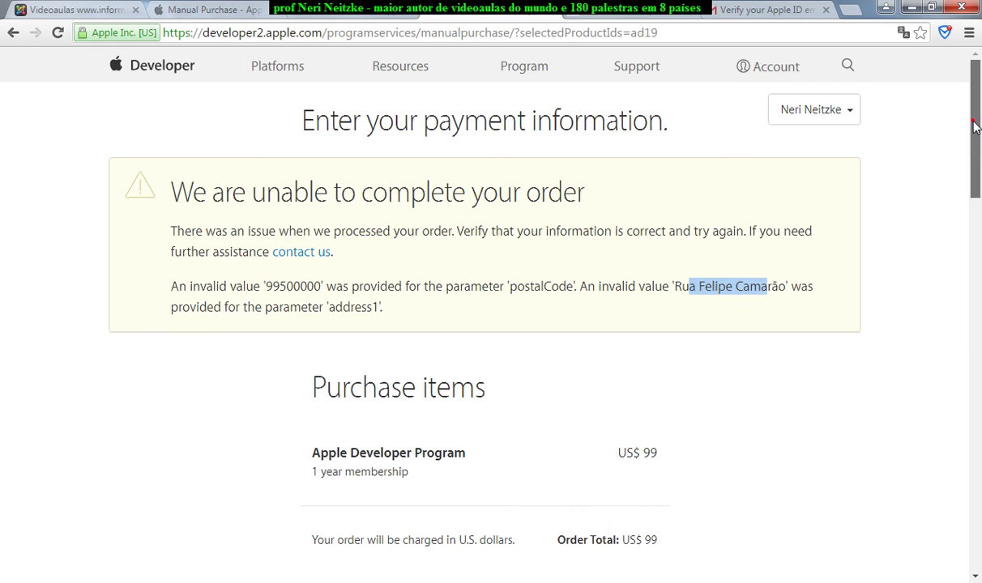
{"action": "scroll", "coordinate": [976, 141], "scroll_direction": "down", "scroll_amount": 3}
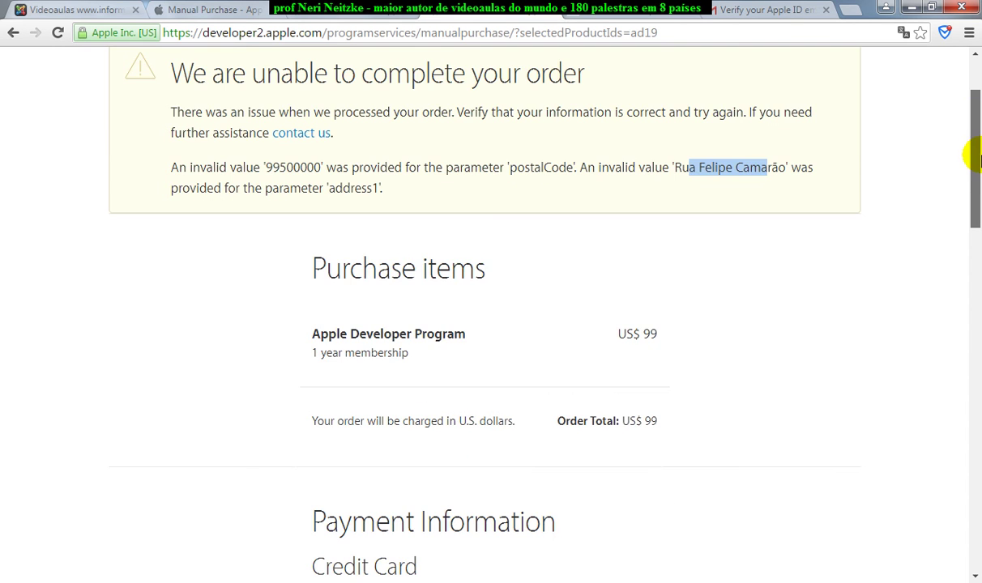
{"action": "left_click_drag", "start_coordinate": [976, 157], "coordinate": [972, 377]}
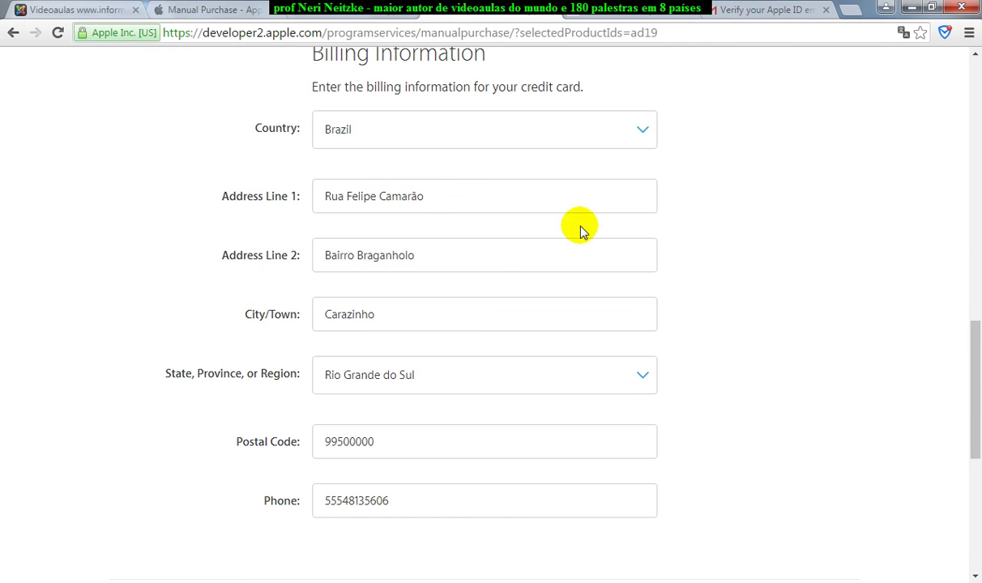
{"action": "left_click", "coordinate": [416, 193]}
{"action": "key", "text": "BackSpace"}
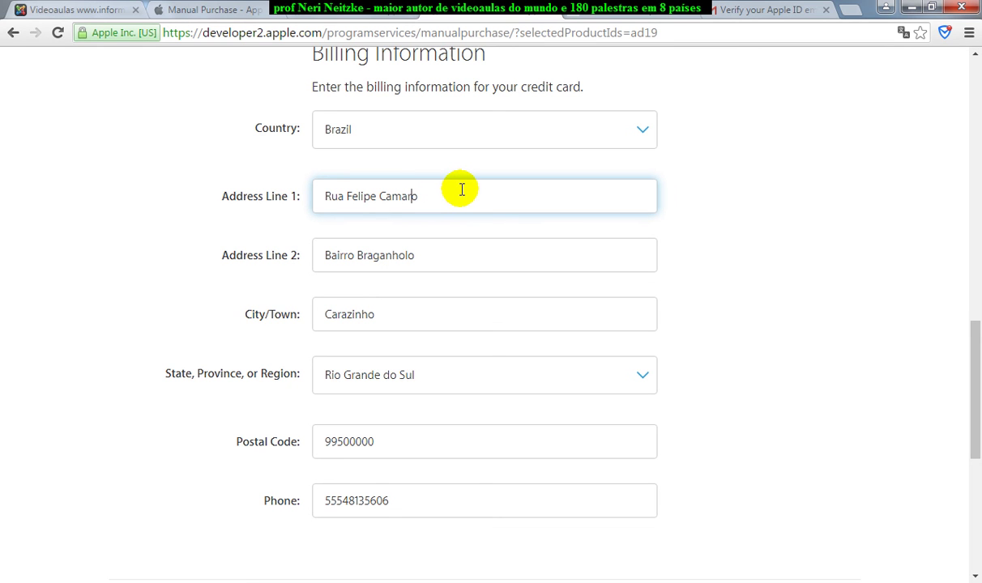
{"action": "type", "text": "a"}
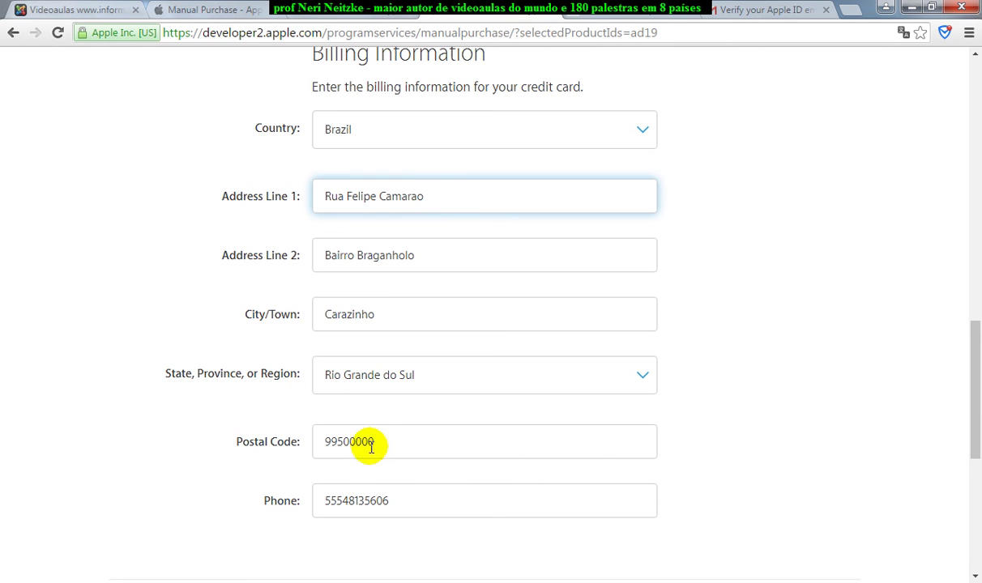
- Insert a hyphen into the postal code
{"action": "left_click", "coordinate": [356, 441]}
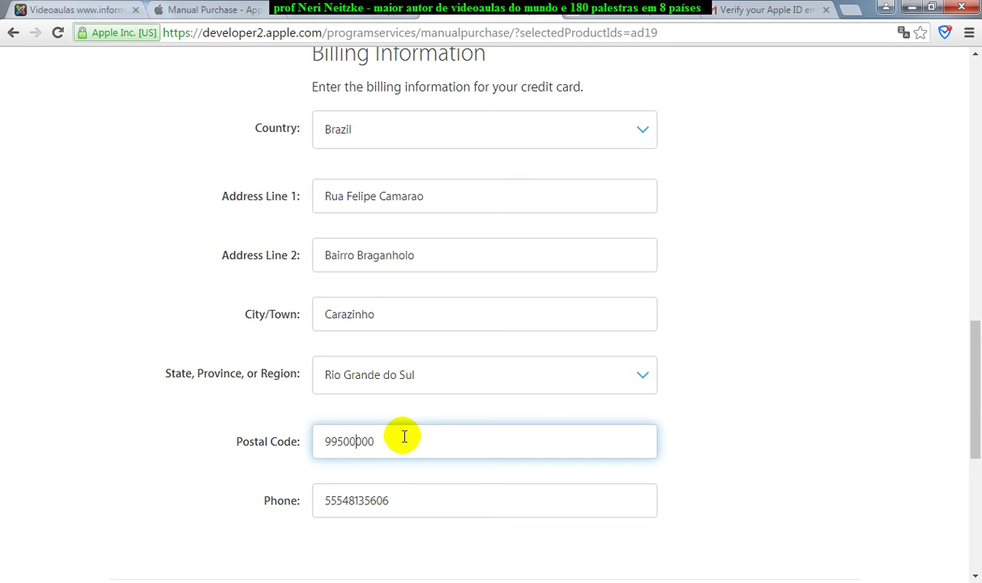
{"action": "type", "text": "-"}
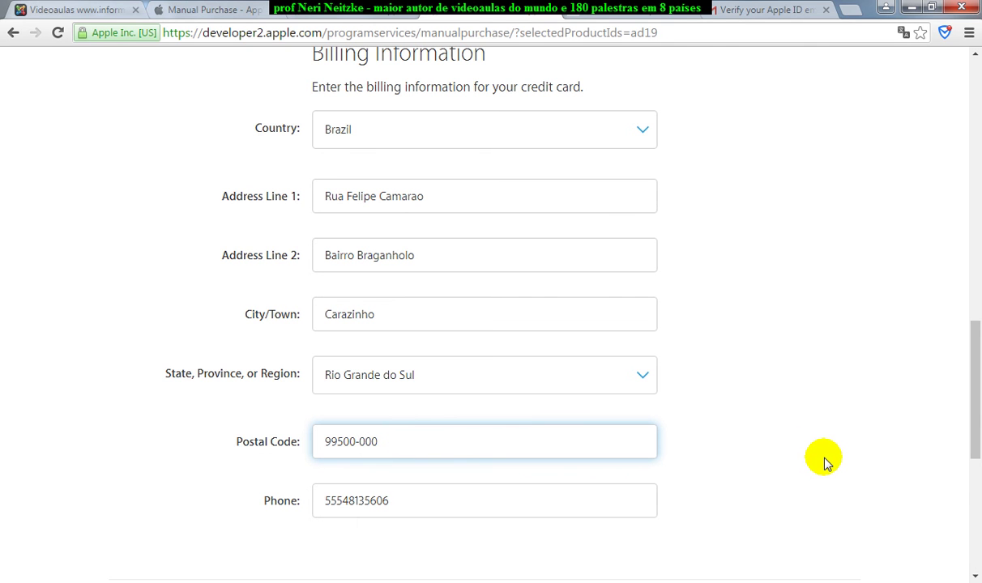
{"action": "left_click", "coordinate": [824, 463]}
{"action": "scroll", "coordinate": [825, 462], "scroll_direction": "down", "scroll_amount": 2}
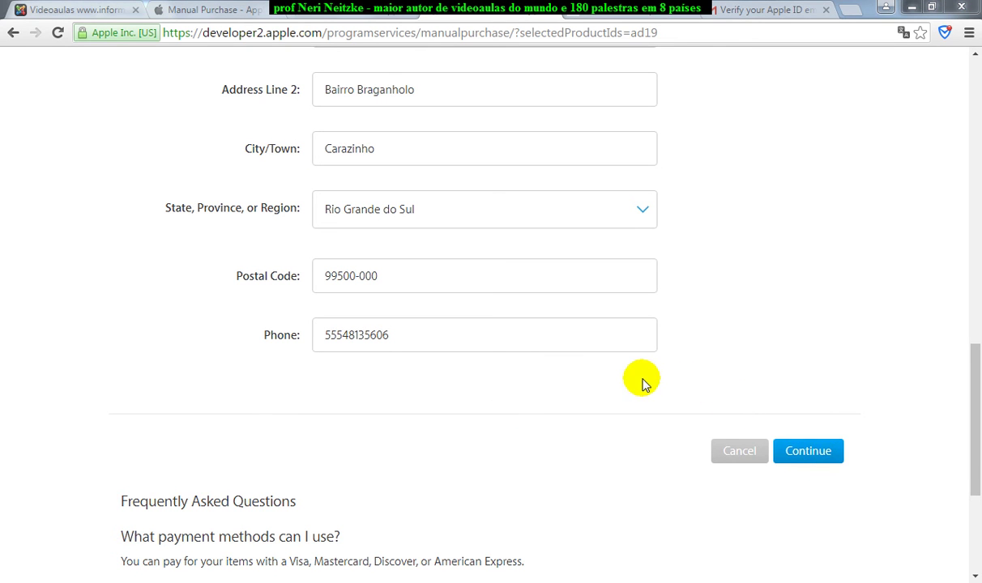
{"action": "left_click", "coordinate": [441, 272]}
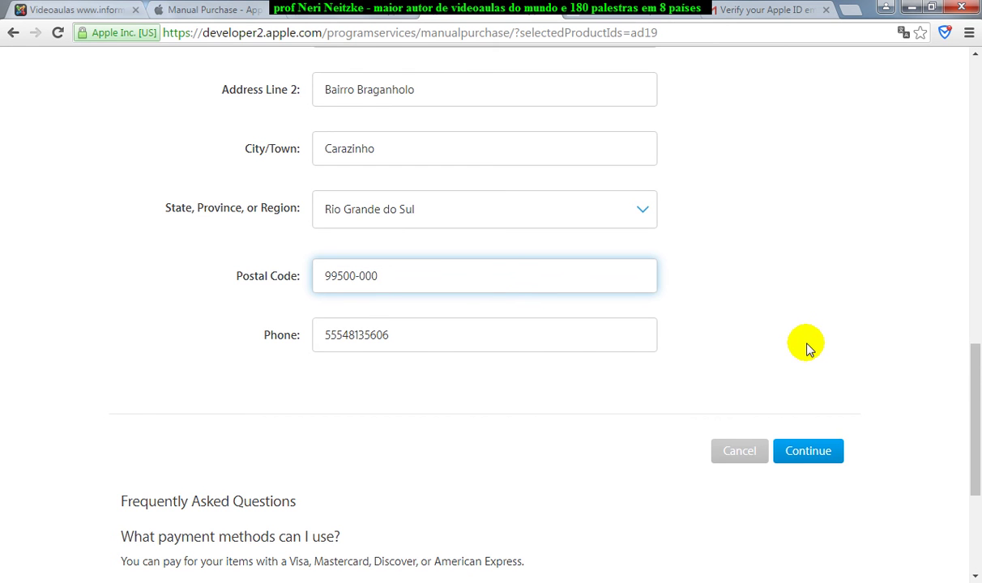
- Resubmit the corrected order and see that the card number field is now blank
{"action": "key", "text": "Return"}
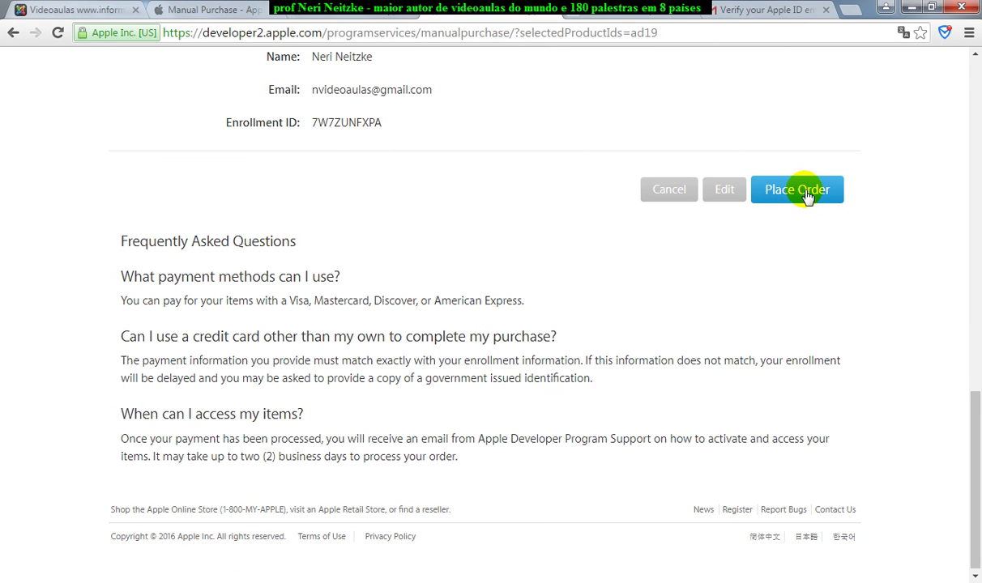
{"action": "left_click", "coordinate": [806, 196]}
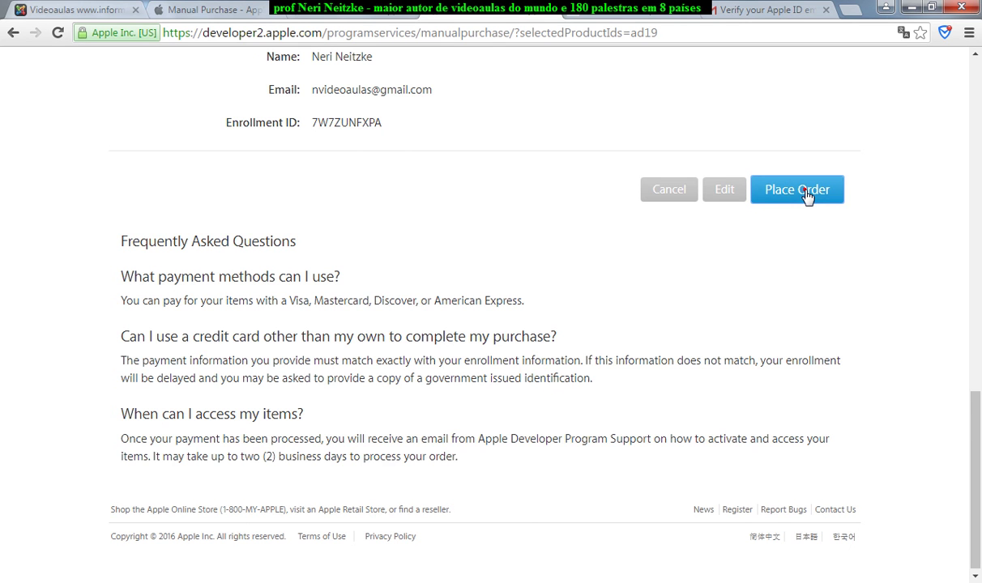
{"action": "left_click", "coordinate": [805, 191]}
{"action": "scroll", "coordinate": [859, 289], "scroll_direction": "down", "scroll_amount": 1}
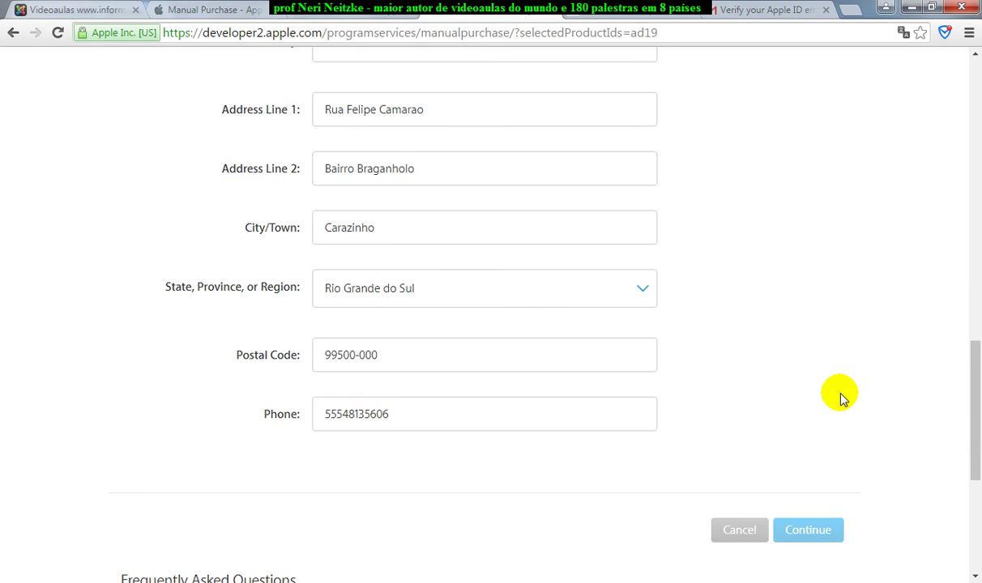
{"action": "scroll", "coordinate": [848, 298], "scroll_direction": "up", "scroll_amount": 5}
{"action": "scroll", "coordinate": [834, 306], "scroll_direction": "up", "scroll_amount": 8}
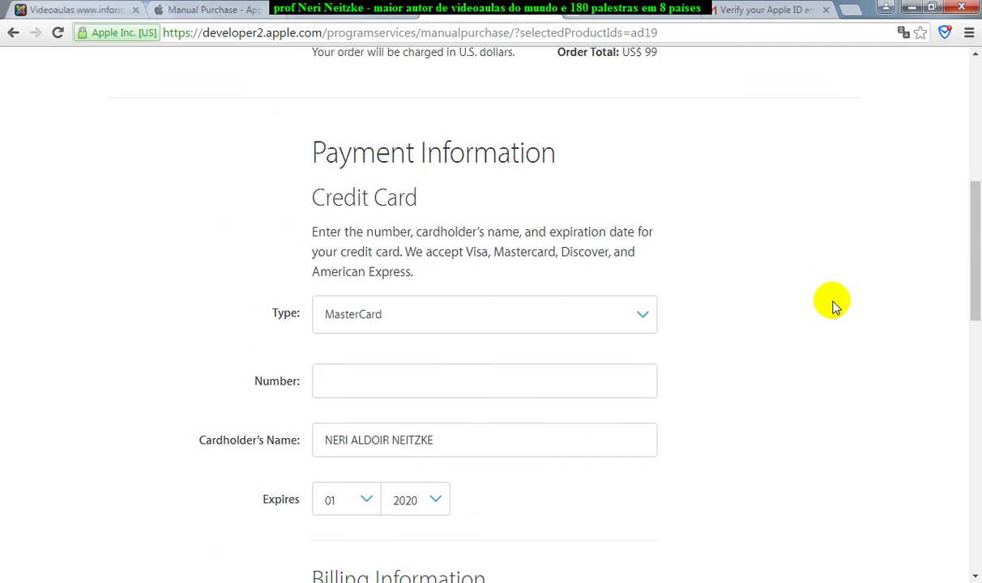
- Note the 'Please enter a valid credit card.' error, review the form, and sign out
{"action": "scroll", "coordinate": [834, 305], "scroll_direction": "up", "scroll_amount": 1}
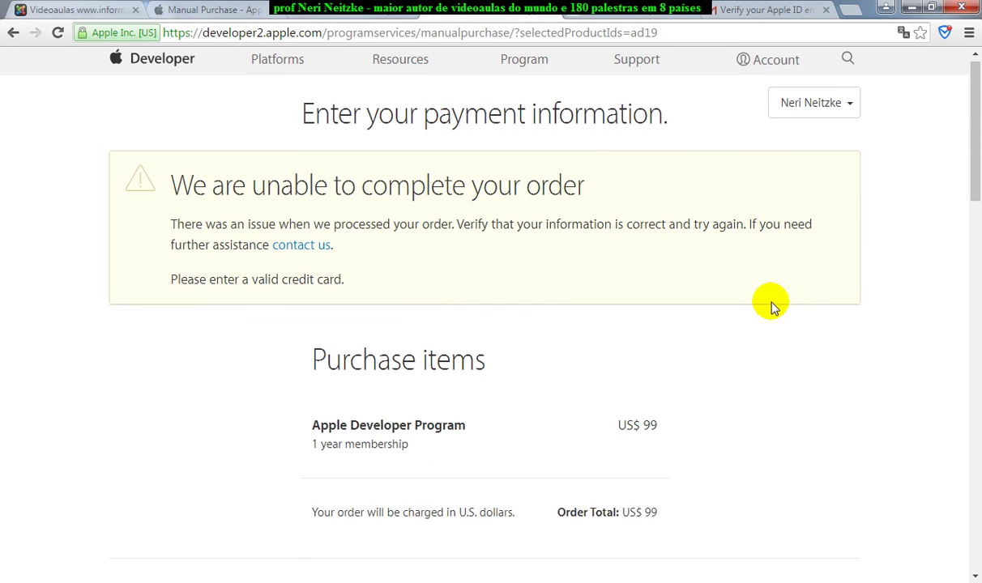
{"action": "left_click_drag", "start_coordinate": [171, 279], "coordinate": [388, 279]}
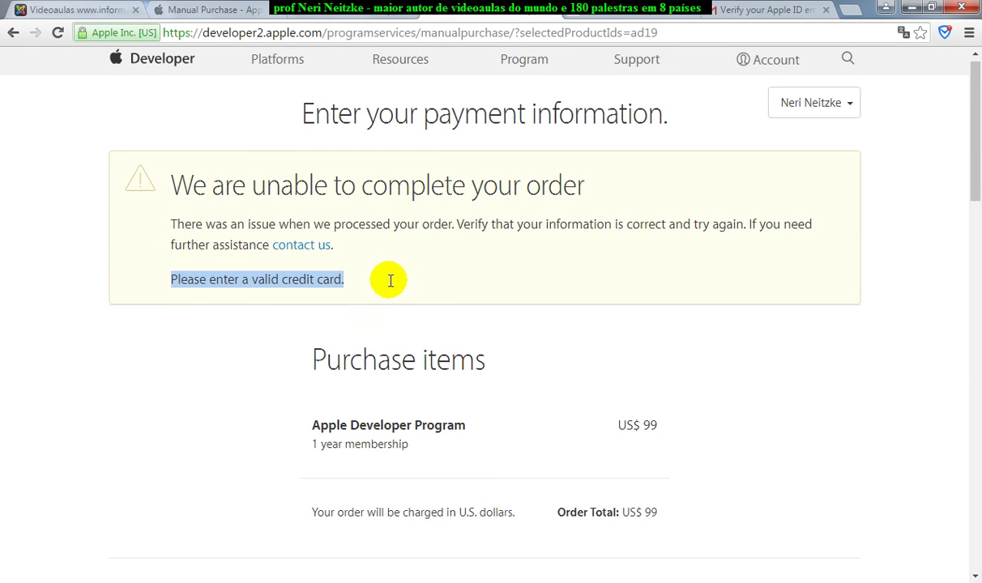
{"action": "scroll", "coordinate": [778, 369], "scroll_direction": "down", "scroll_amount": 2}
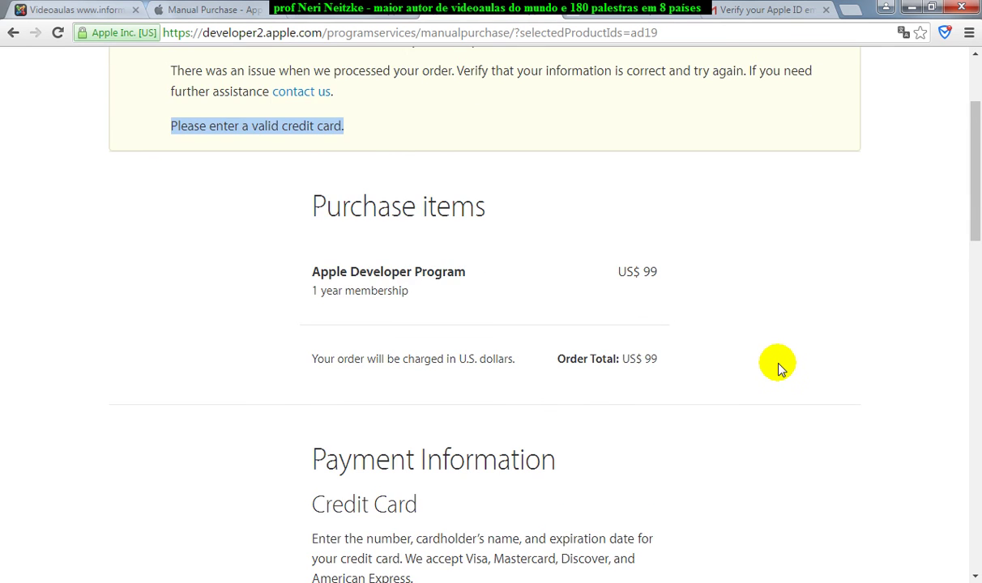
{"action": "scroll", "coordinate": [777, 368], "scroll_direction": "down", "scroll_amount": 1}
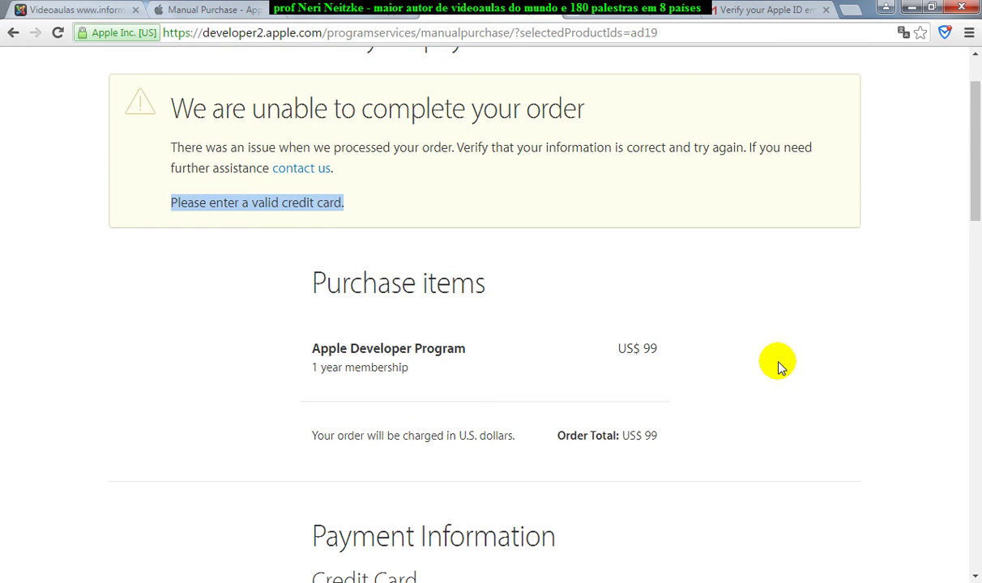
{"action": "scroll", "coordinate": [778, 366], "scroll_direction": "down", "scroll_amount": 3}
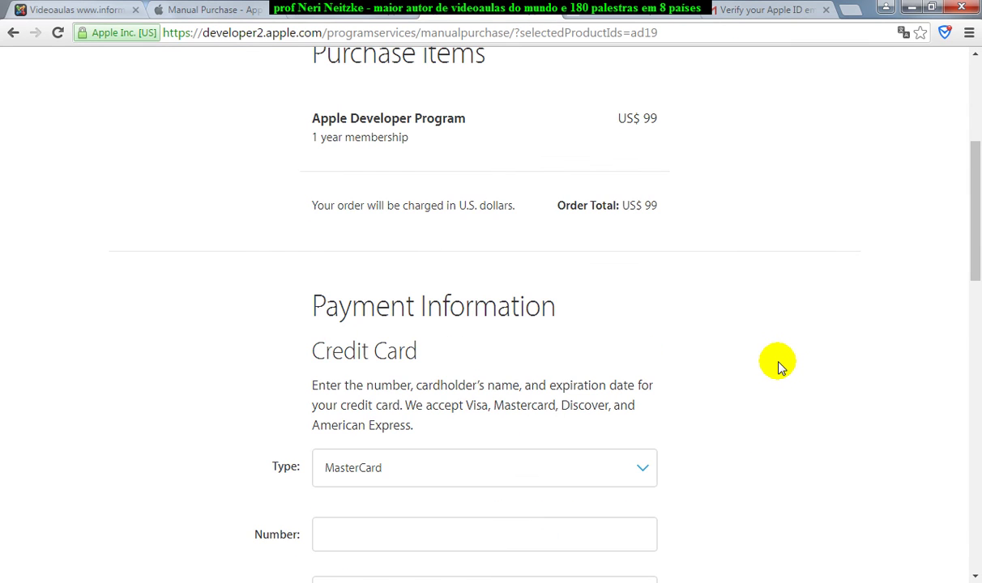
{"action": "scroll", "coordinate": [777, 366], "scroll_direction": "up", "scroll_amount": 4}
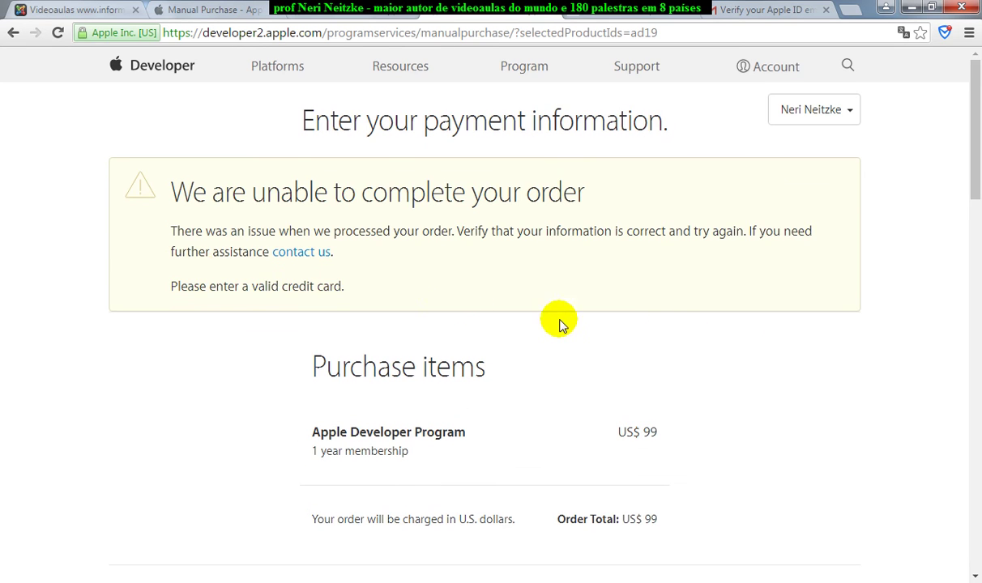
{"action": "scroll", "coordinate": [555, 322], "scroll_direction": "down", "scroll_amount": 9}
{"action": "scroll", "coordinate": [798, 349], "scroll_direction": "down", "scroll_amount": 4}
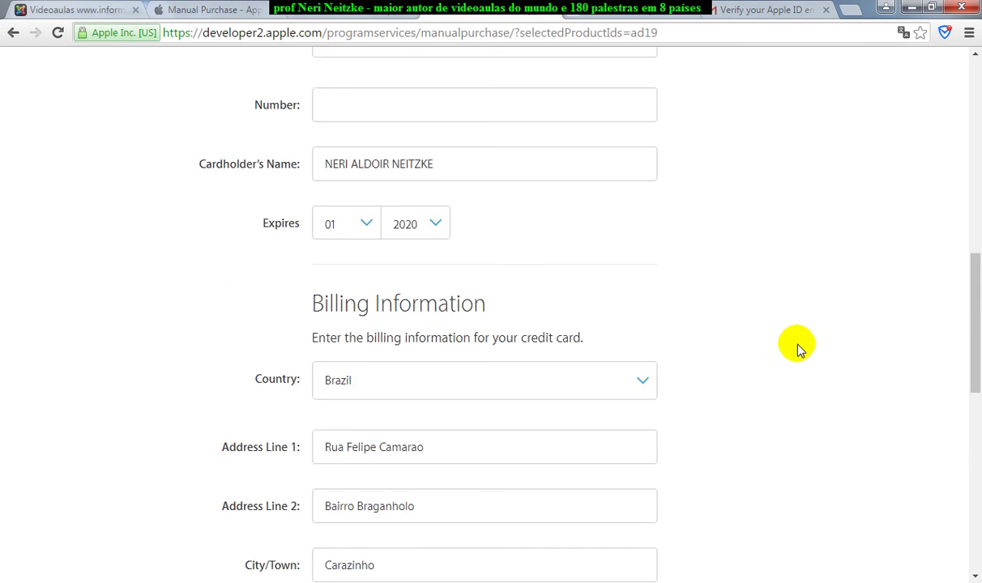
{"action": "scroll", "coordinate": [798, 346], "scroll_direction": "up", "scroll_amount": 13}
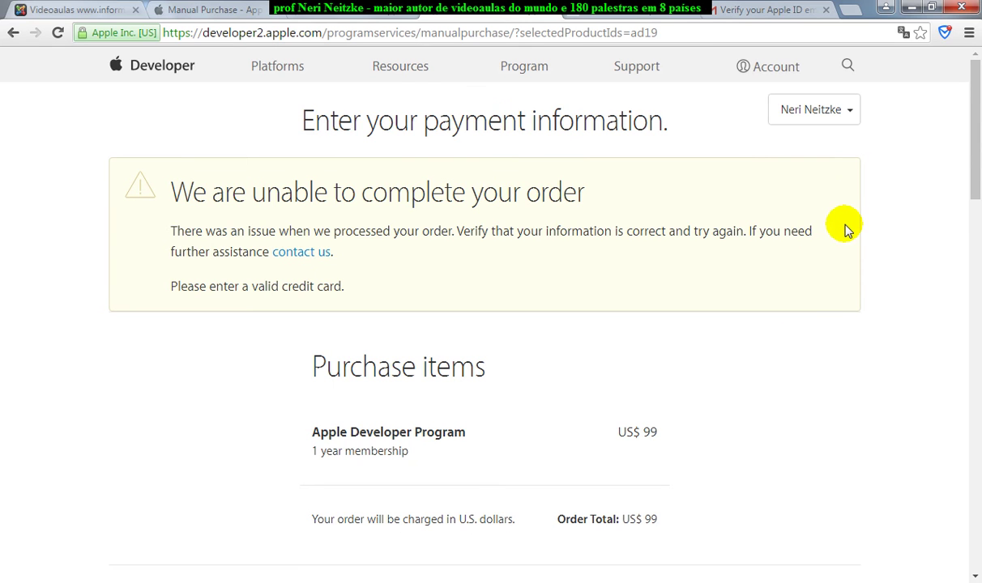
{"action": "left_click", "coordinate": [846, 112]}
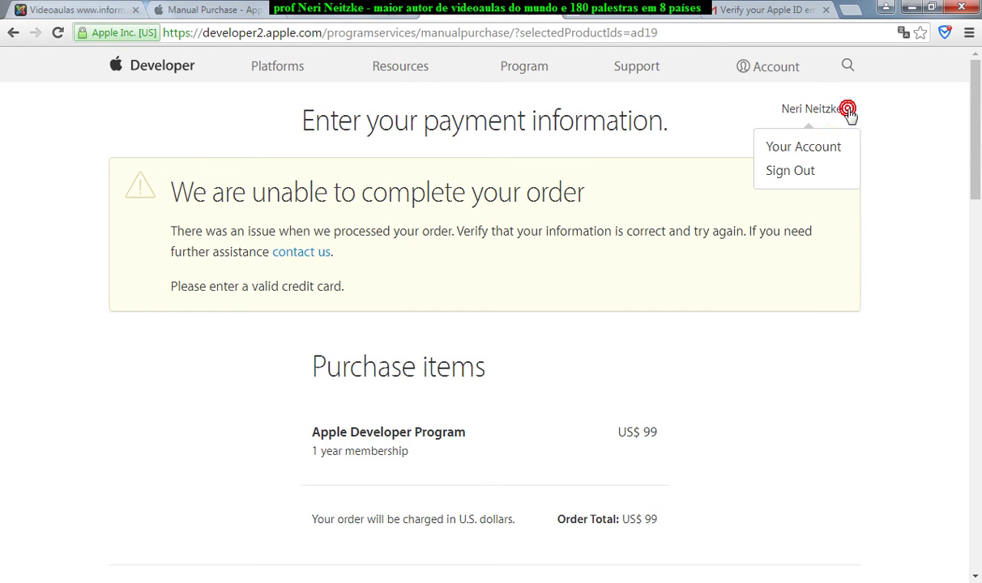
{"action": "left_click", "coordinate": [805, 172]}
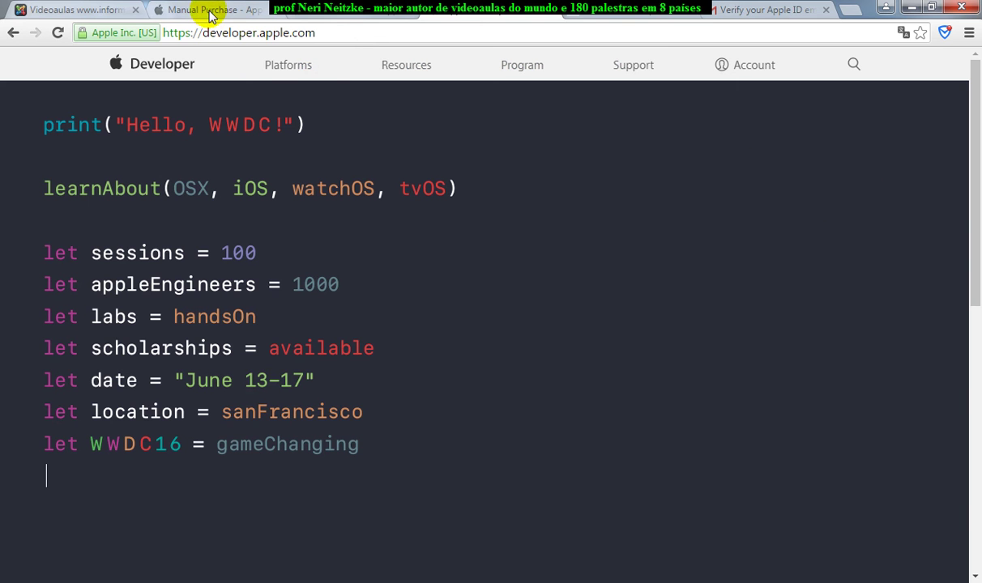
- View the US$ 99 order's Thank You page and sign out from it
{"action": "left_click", "coordinate": [209, 12]}
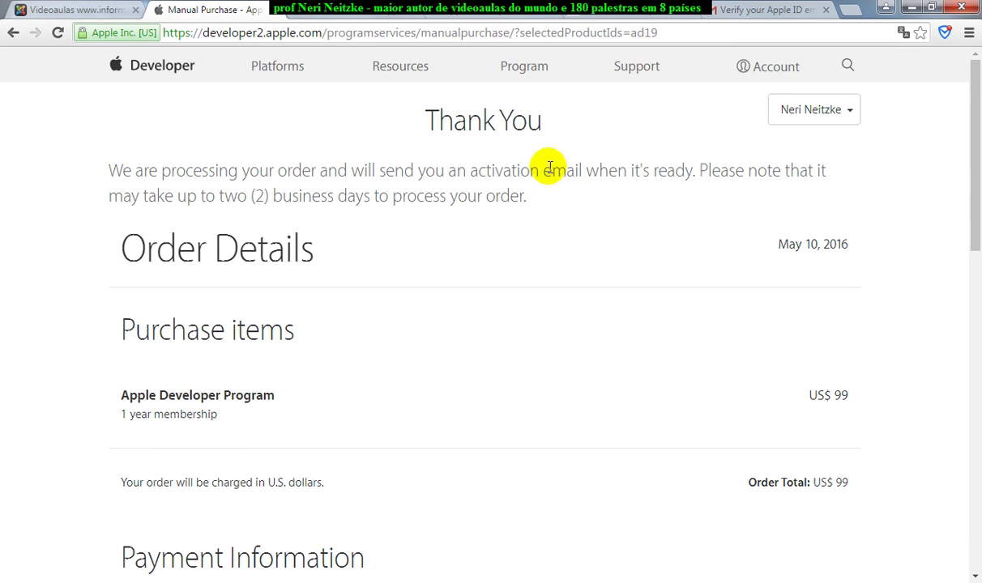
{"action": "left_click", "coordinate": [849, 111]}
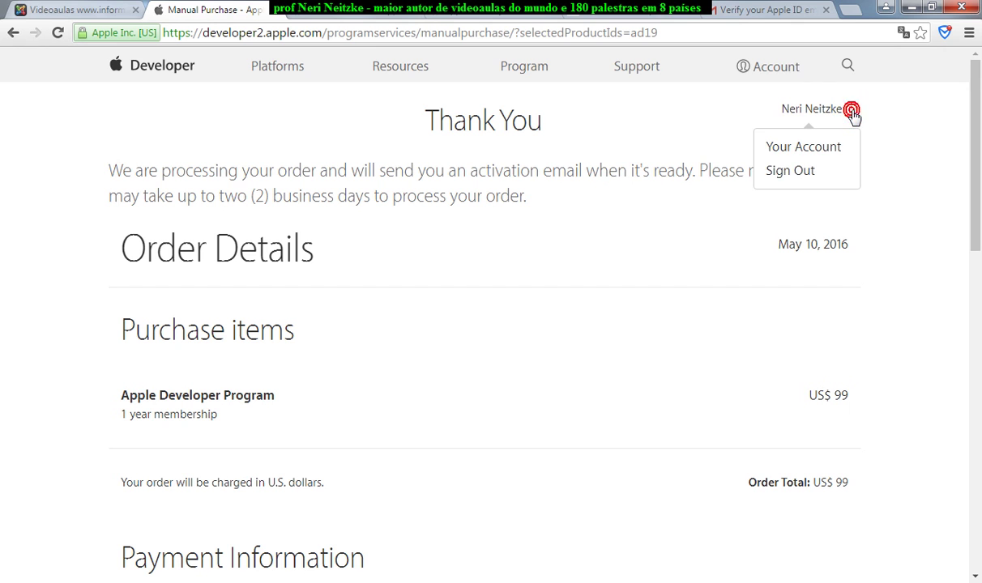
{"action": "left_click", "coordinate": [803, 174]}
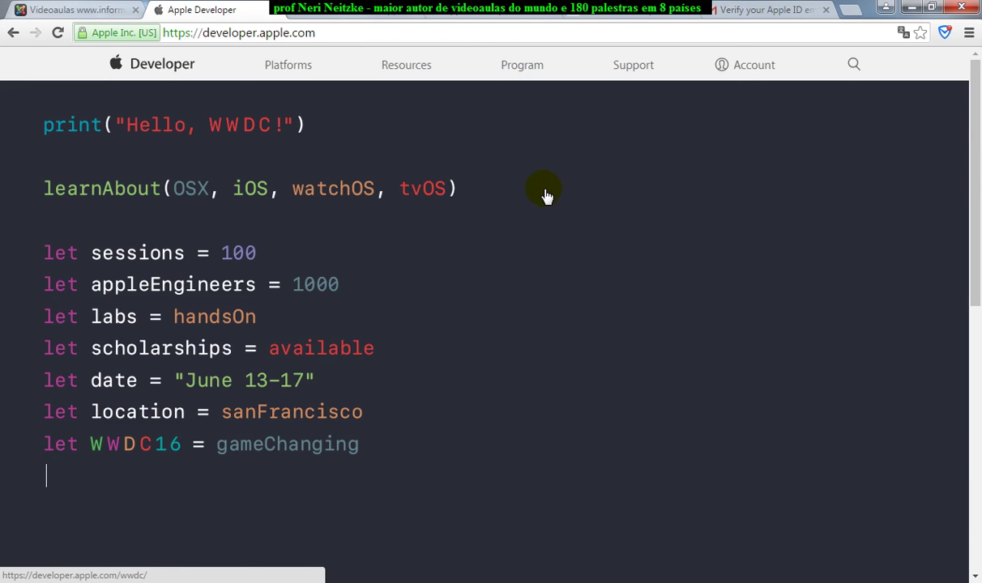
- Go to the Developer Program's What You Need to Enroll page
{"action": "scroll", "coordinate": [544, 185], "scroll_direction": "down", "scroll_amount": 10}
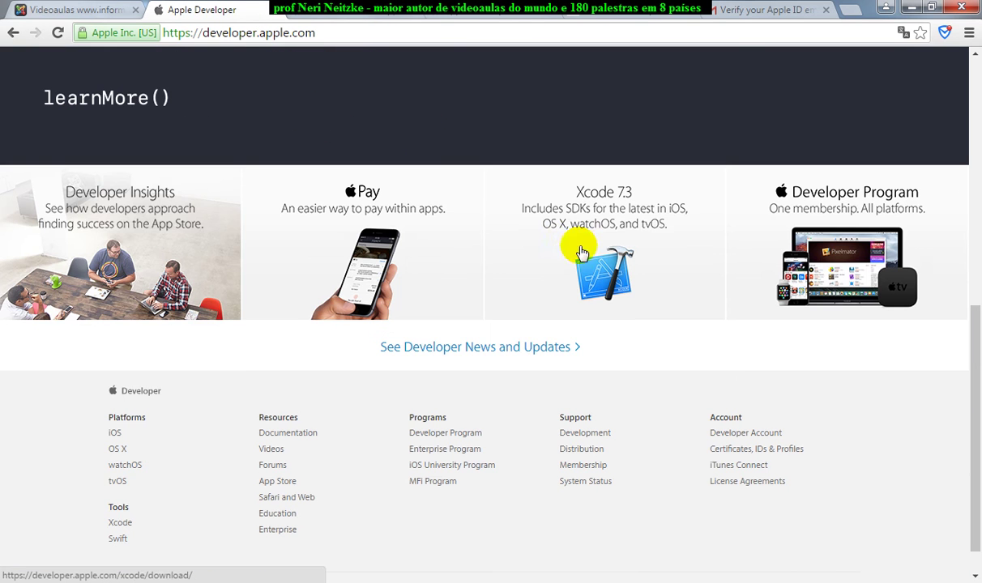
{"action": "left_click", "coordinate": [879, 234]}
{"action": "left_click", "coordinate": [840, 104]}
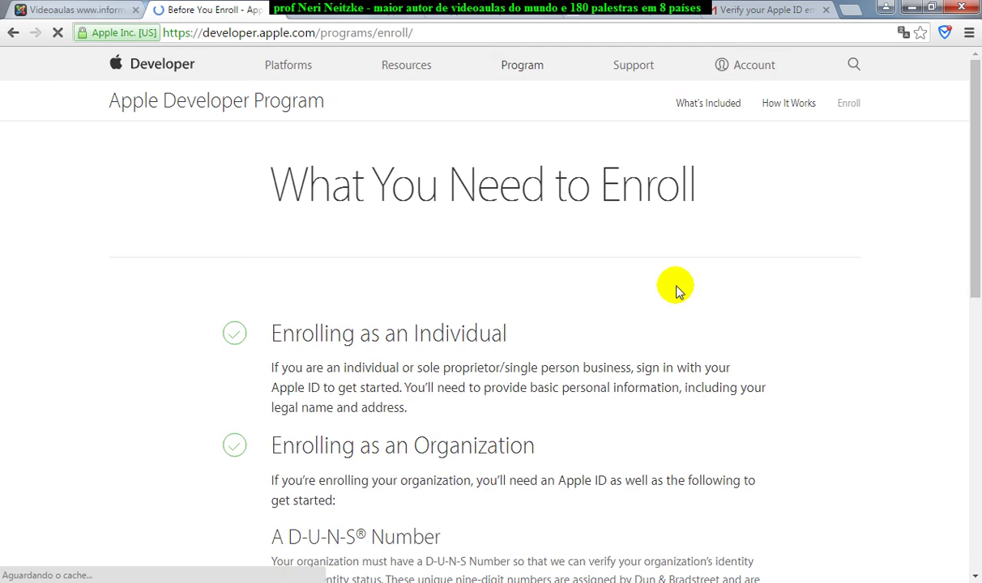
- Start the enrollment, sign in with the other Apple ID and its password, and decline Chrome's password save
{"action": "scroll", "coordinate": [656, 295], "scroll_direction": "down", "scroll_amount": 5}
{"action": "left_click", "coordinate": [499, 492]}
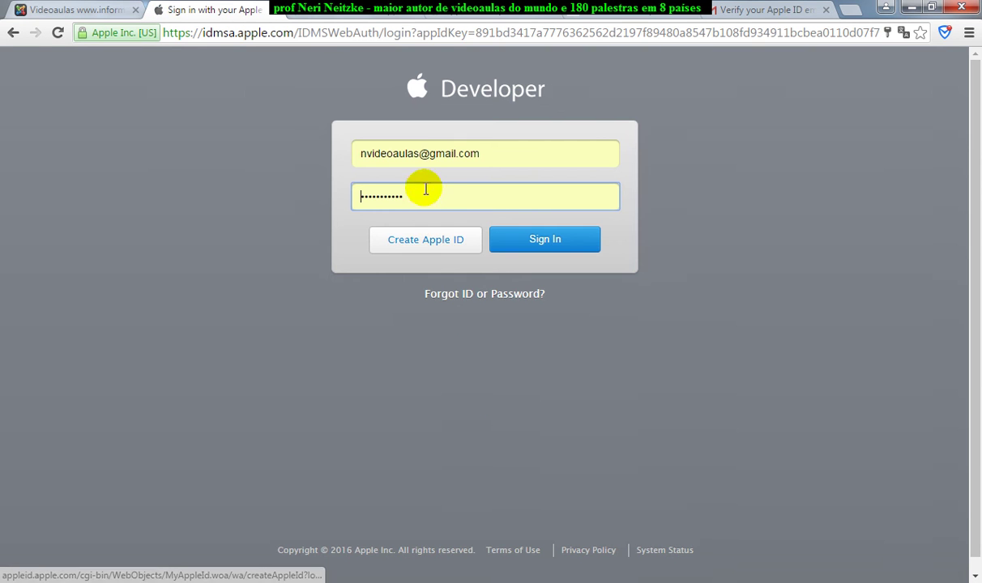
{"action": "double_click", "coordinate": [421, 156]}
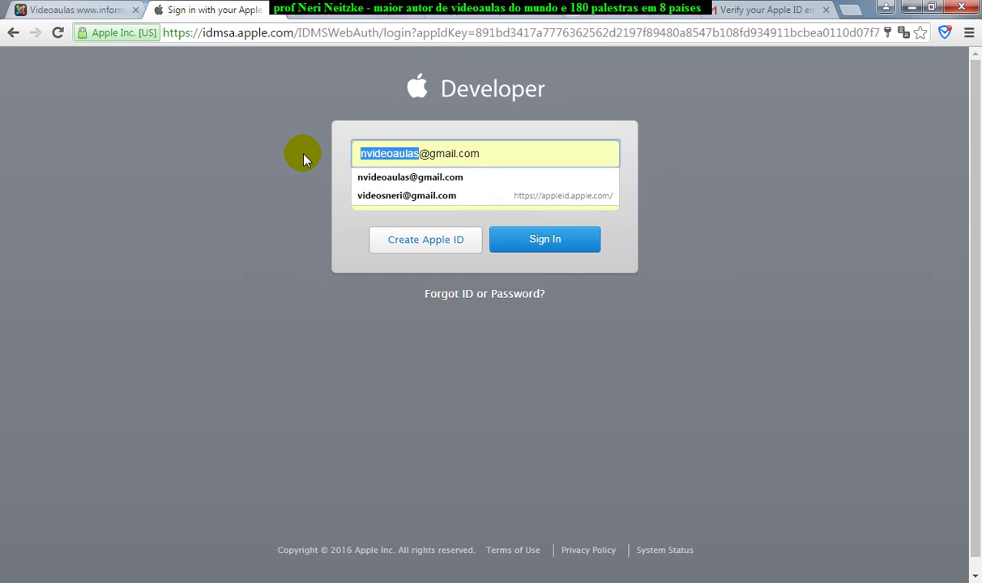
{"action": "key", "text": "Tab"}
{"action": "type", "text": "••"}
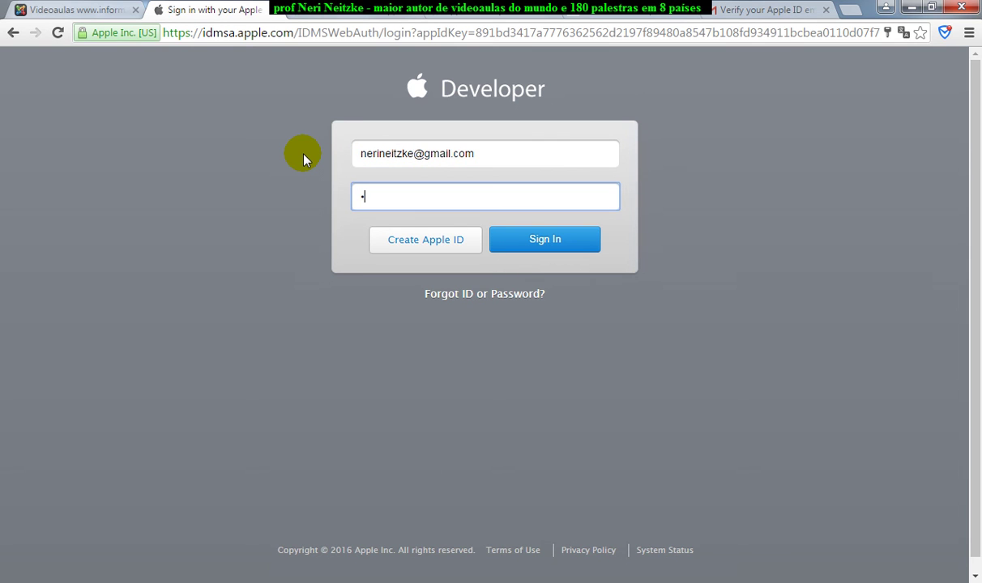
{"action": "type", "text": "••••••••••"}
{"action": "left_click", "coordinate": [540, 242]}
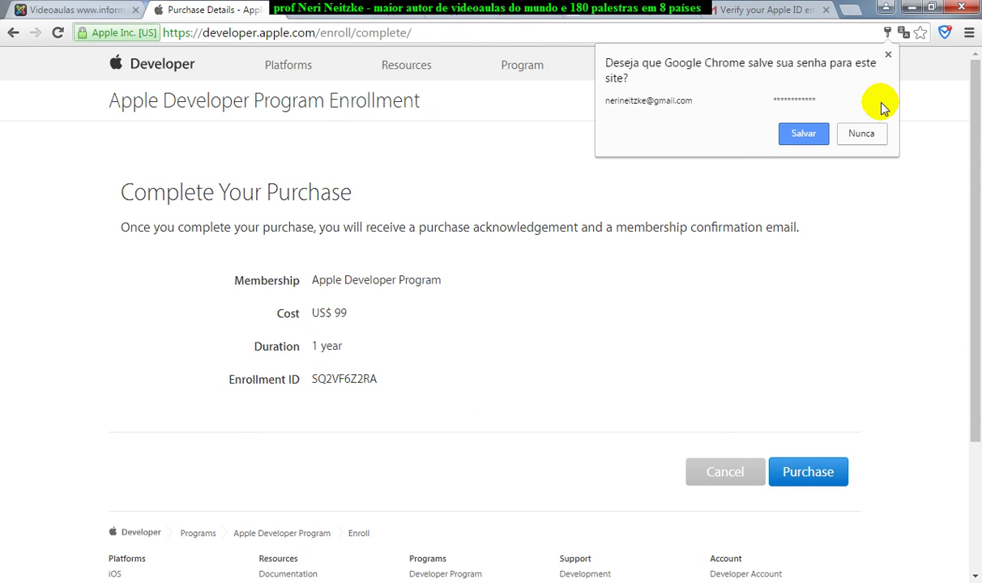
{"action": "left_click", "coordinate": [861, 132]}
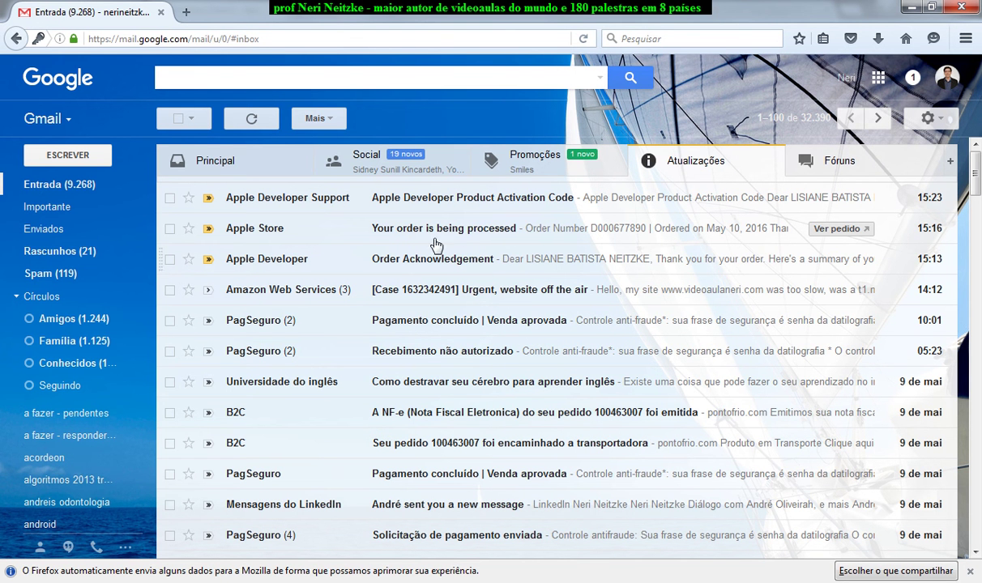
- Read through the Apple Store 'Your order is being processed' email, then return to the inbox
{"action": "left_click", "coordinate": [484, 230]}
{"action": "scroll", "coordinate": [551, 373], "scroll_direction": "down", "scroll_amount": 2}
{"action": "scroll", "coordinate": [546, 367], "scroll_direction": "down", "scroll_amount": 6}
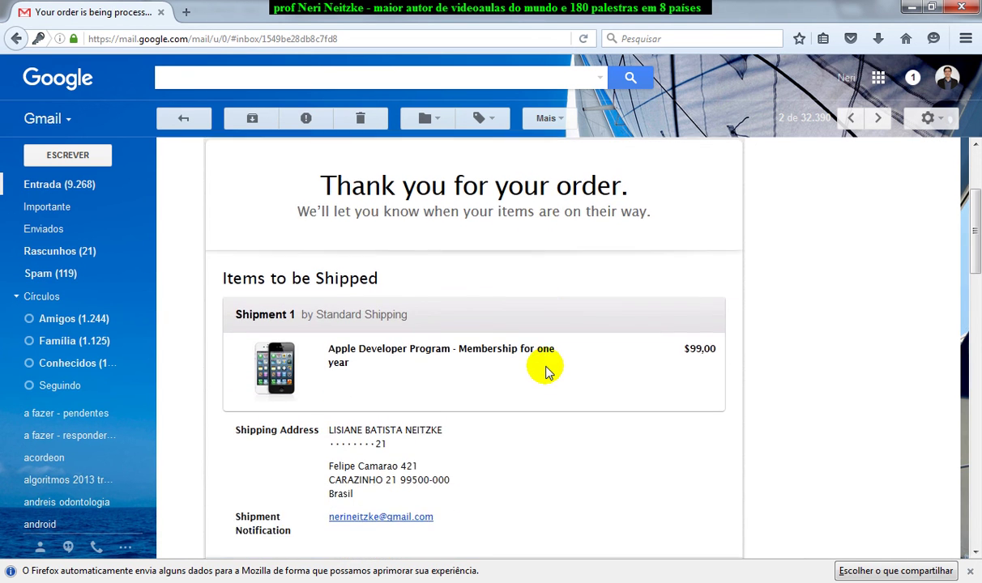
{"action": "scroll", "coordinate": [547, 370], "scroll_direction": "down", "scroll_amount": 2}
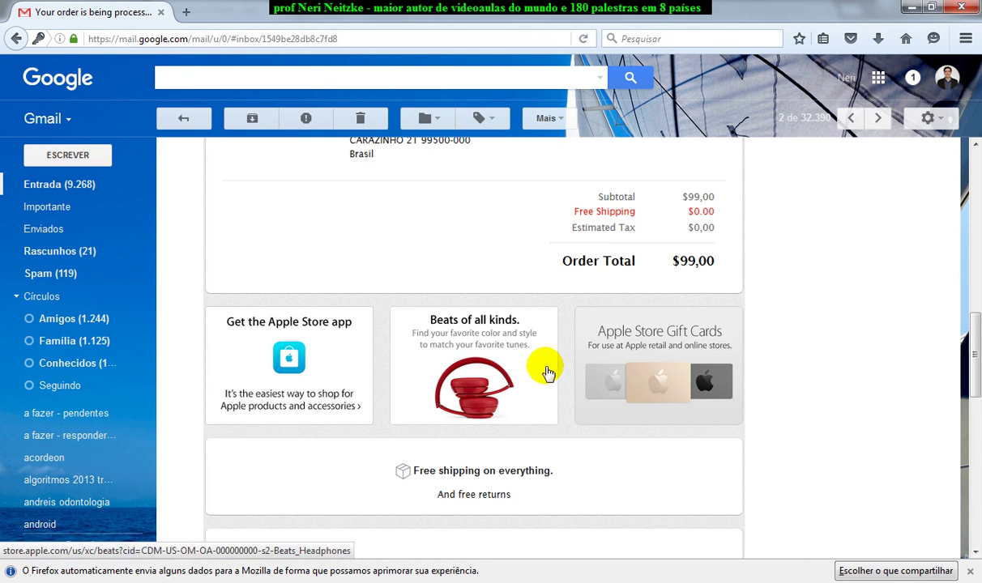
{"action": "scroll", "coordinate": [599, 378], "scroll_direction": "down", "scroll_amount": 4}
{"action": "scroll", "coordinate": [601, 372], "scroll_direction": "up", "scroll_amount": 2}
{"action": "scroll", "coordinate": [599, 372], "scroll_direction": "up", "scroll_amount": 12}
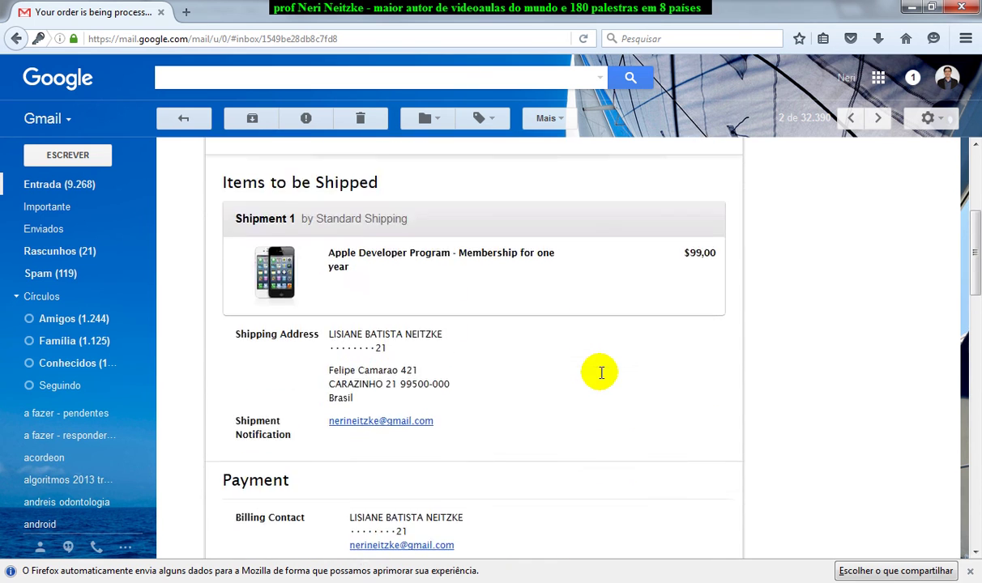
{"action": "left_click", "coordinate": [196, 120]}
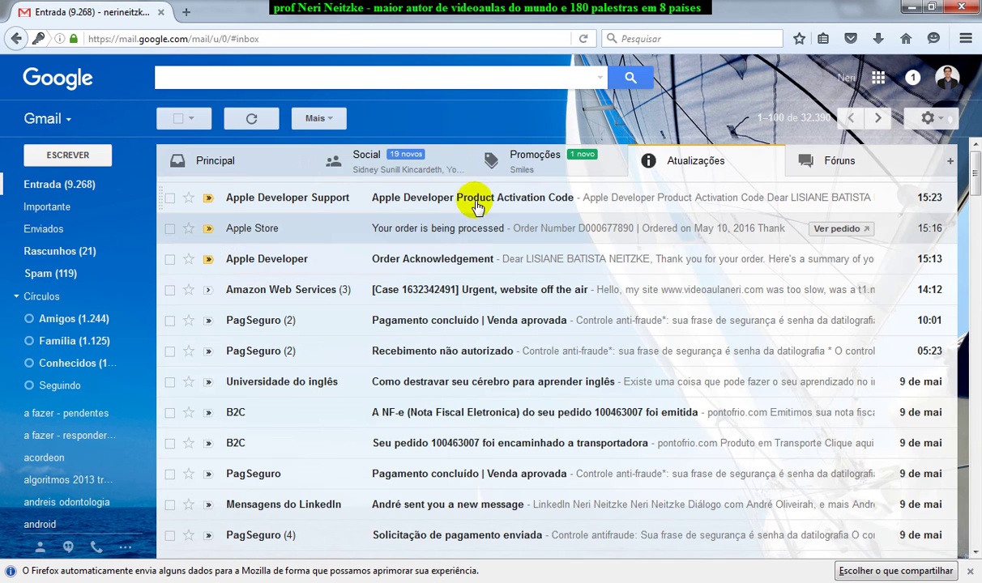
- Open the Apple Developer Product Activation Code email and follow its activation code link
{"action": "scroll", "coordinate": [587, 291], "scroll_direction": "down", "scroll_amount": 1}
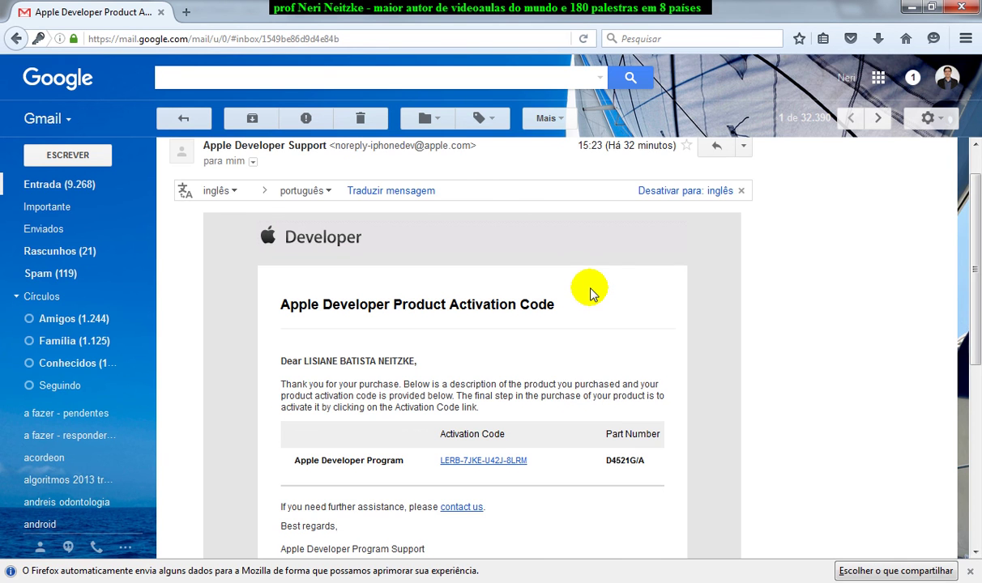
{"action": "scroll", "coordinate": [589, 294], "scroll_direction": "down", "scroll_amount": 2}
{"action": "left_click", "coordinate": [485, 374]}
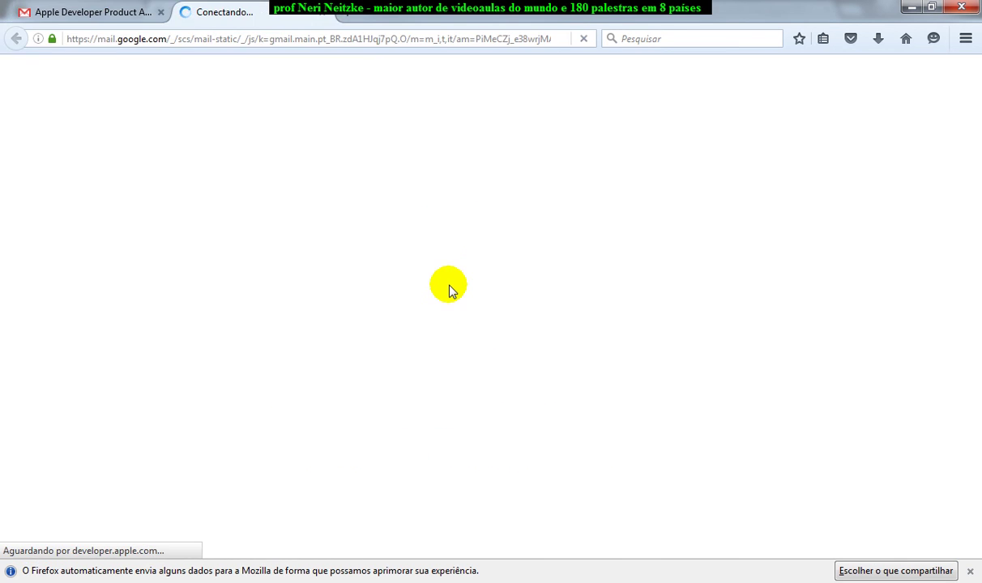